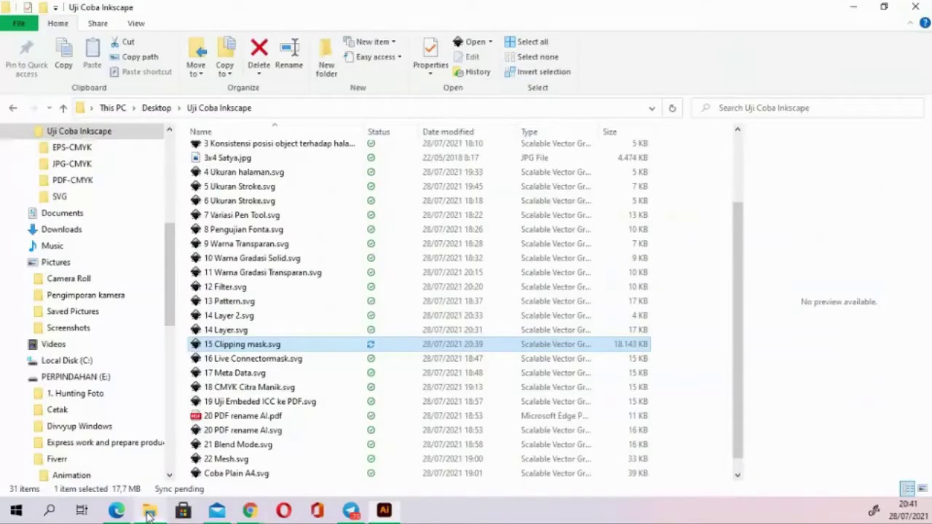
# Open 16 Live Connectormask.svg in Adobe Illustrator from its Open with menu
pyautogui.click(251, 359)
pyautogui.rightClick(255, 360)
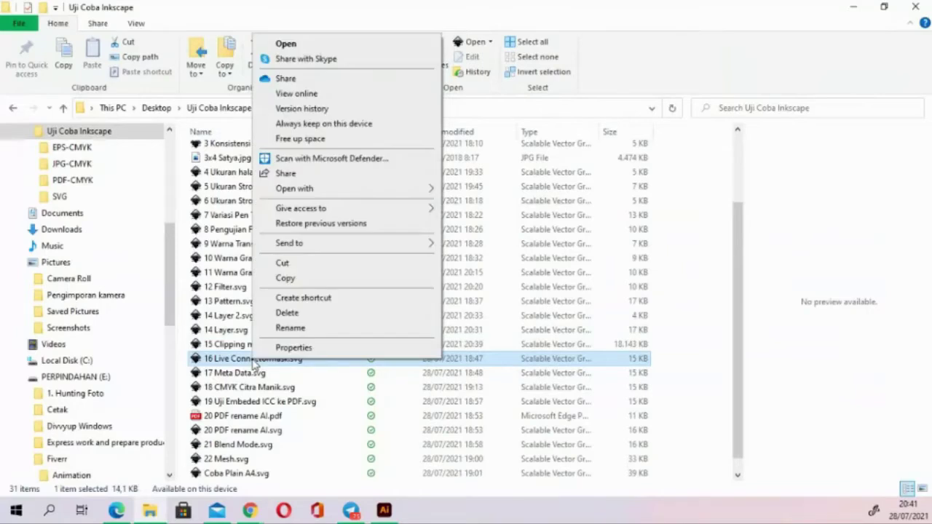
pyautogui.click(362, 41)
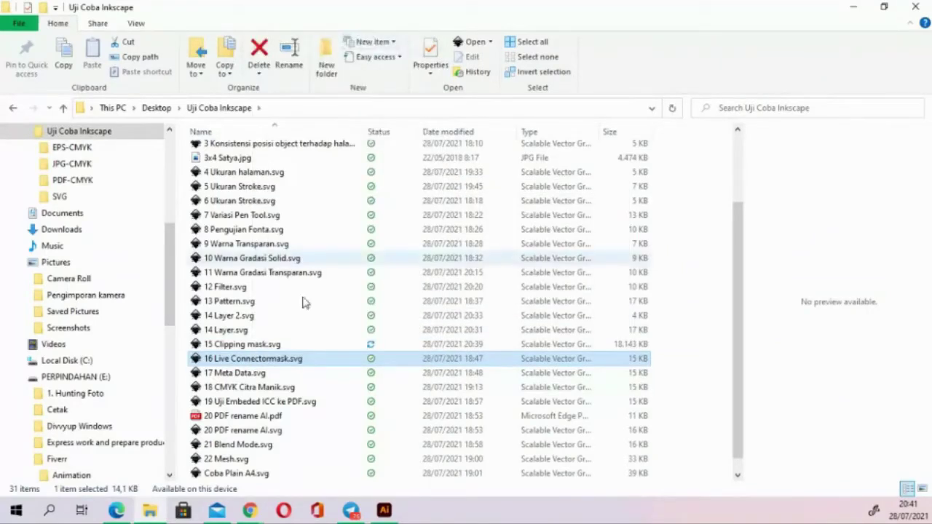
pyautogui.rightClick(271, 361)
pyautogui.moveTo(313, 188)
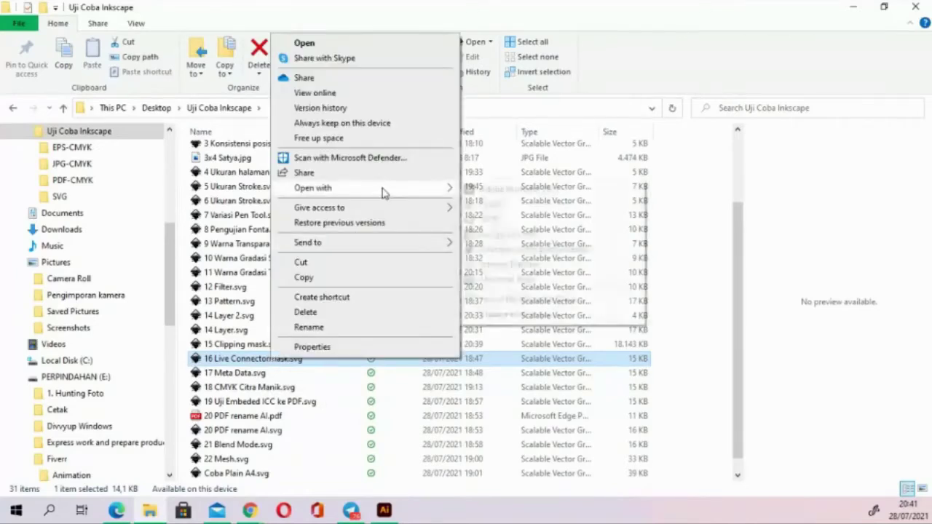
pyautogui.click(509, 188)
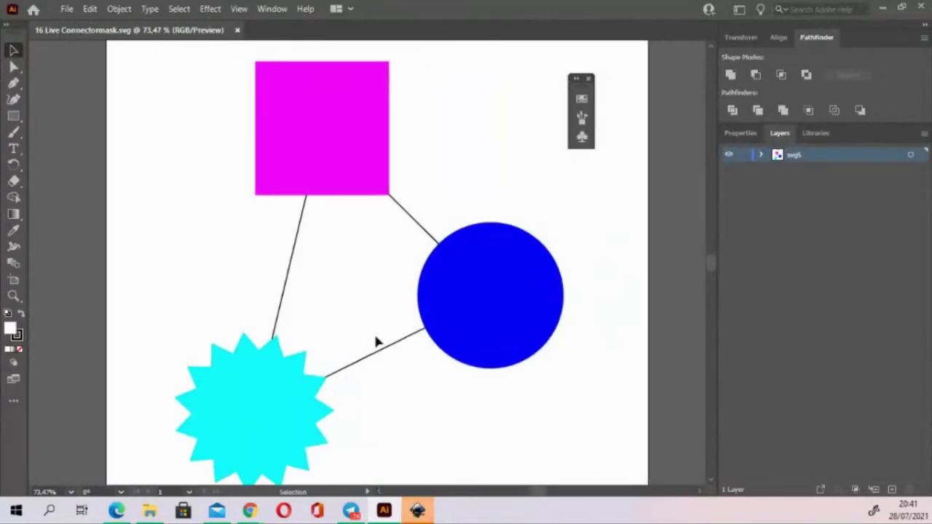
# In Inkscape, drag the blue circle away and back beside the square, connectors following
pyautogui.hotkey('alt', 'Tab')
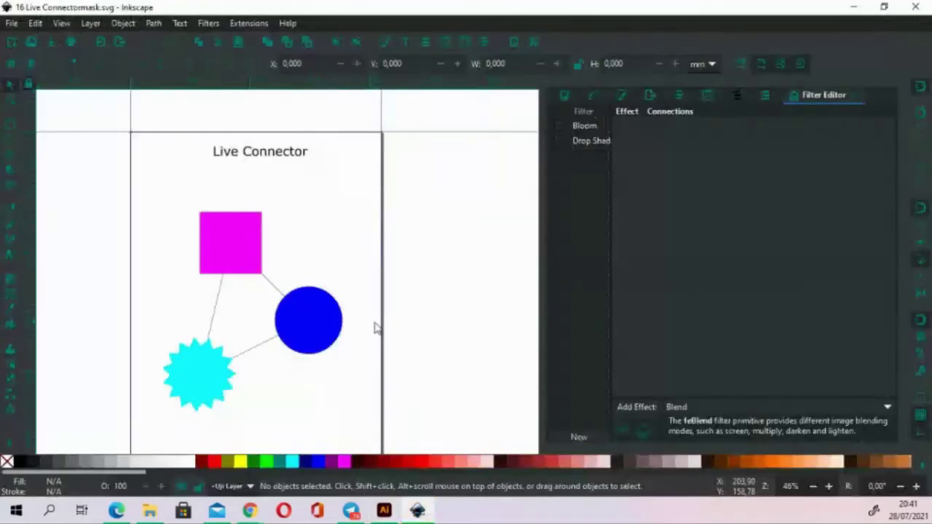
pyautogui.moveTo(375, 328); pyautogui.dragTo(405, 298)
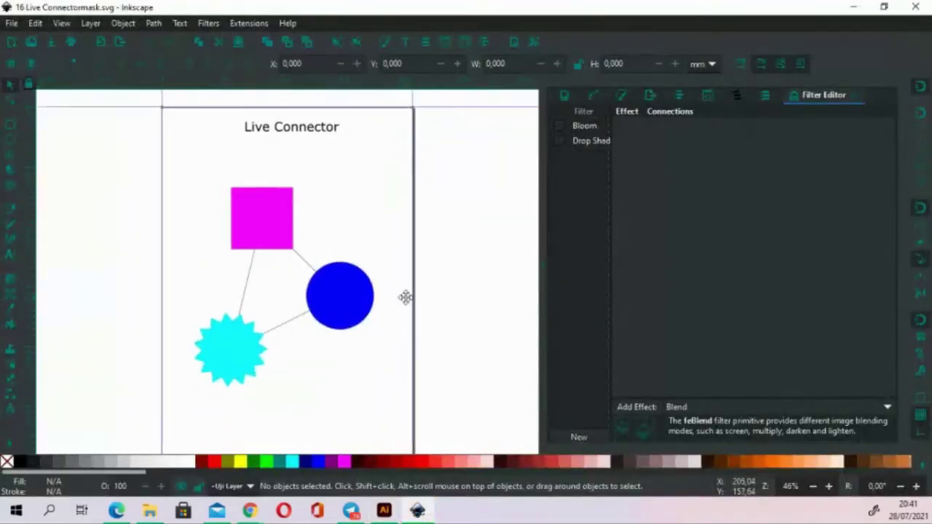
pyautogui.click(356, 307)
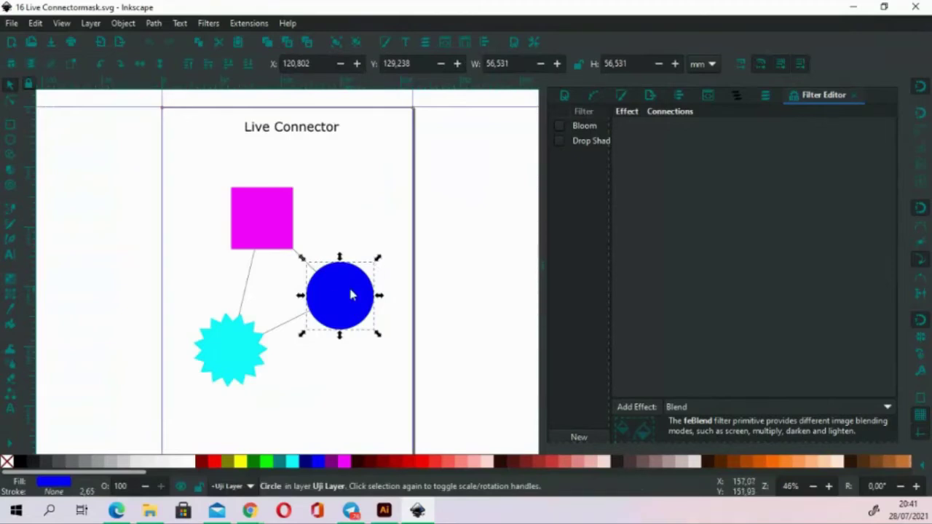
pyautogui.moveTo(350, 294)
pyautogui.mouseDown()
pyautogui.moveTo(404, 336)
pyautogui.moveTo(395, 343)
pyautogui.moveTo(390, 280)
pyautogui.mouseUp()
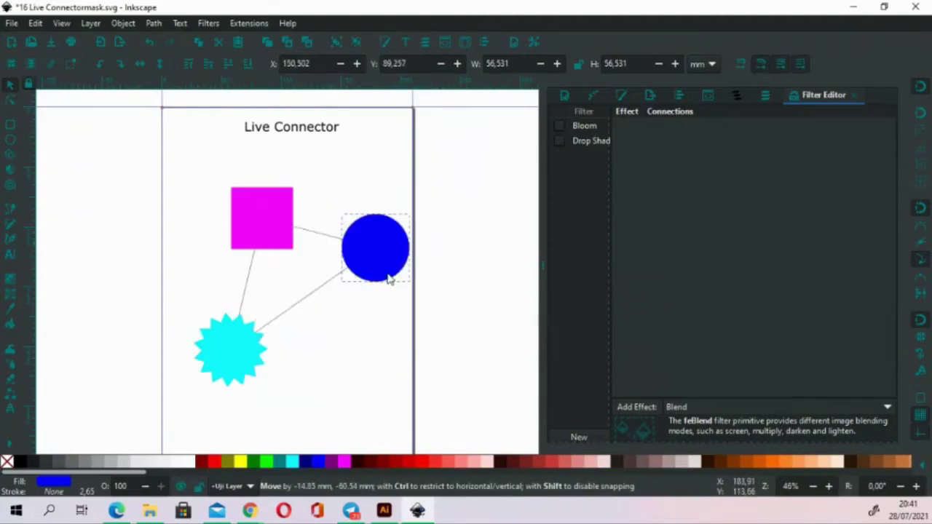
pyautogui.moveTo(389, 280); pyautogui.dragTo(354, 302)
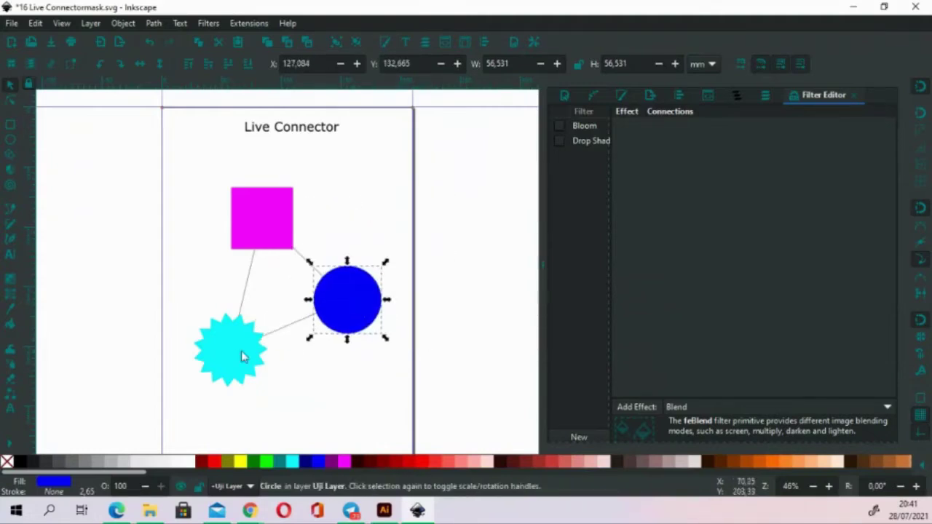
# Move the cyan star left of the circle and the magenta square above the shapes
pyautogui.moveTo(243, 356); pyautogui.dragTo(270, 364)
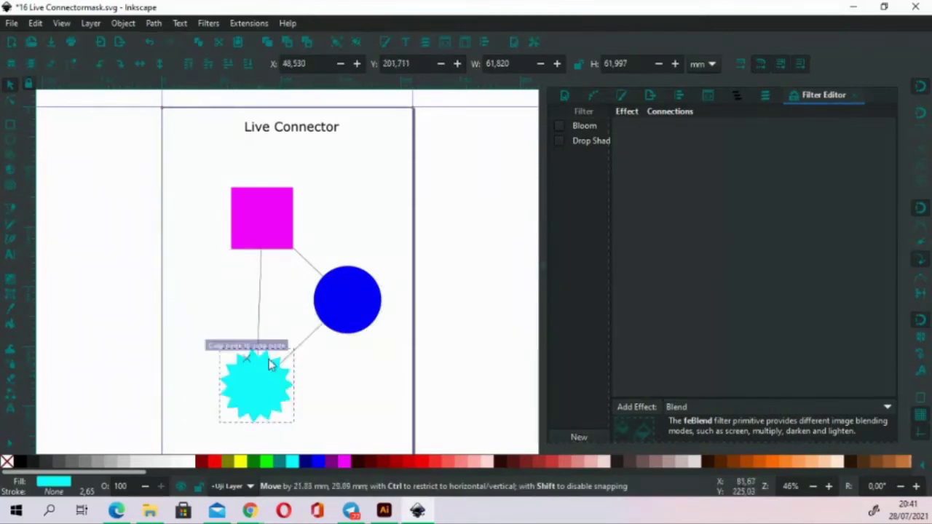
pyautogui.moveTo(270, 364); pyautogui.dragTo(219, 317)
pyautogui.moveTo(284, 213)
pyautogui.mouseDown()
pyautogui.moveTo(342, 190)
pyautogui.moveTo(269, 215)
pyautogui.moveTo(302, 209)
pyautogui.mouseUp()
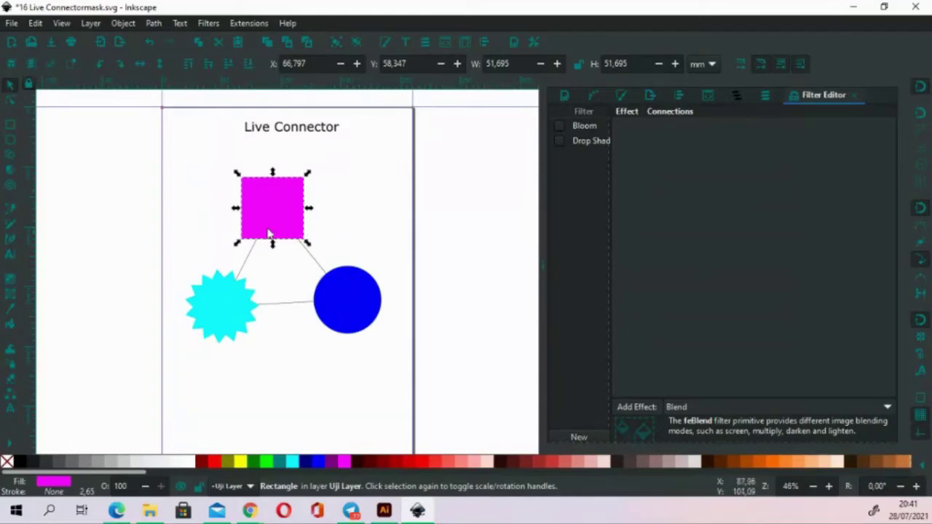
pyautogui.click(384, 511)
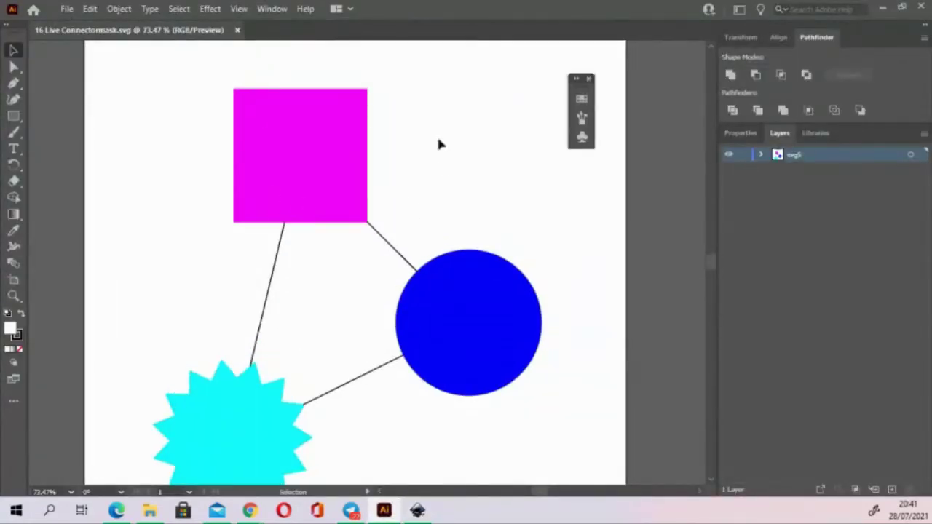
# Inside the group, drag the magenta square up and to the right
pyautogui.doubleClick(341, 131)
pyautogui.click(334, 151)
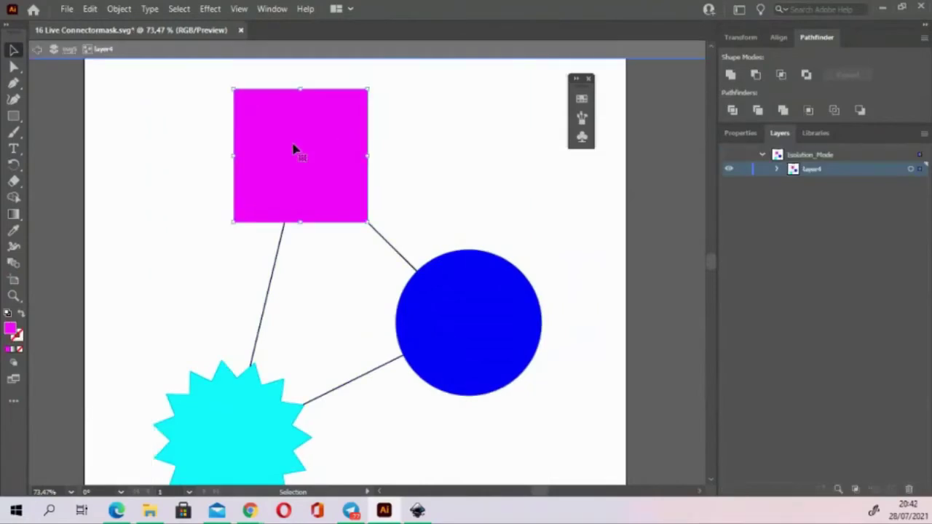
pyautogui.moveTo(293, 149); pyautogui.dragTo(368, 133)
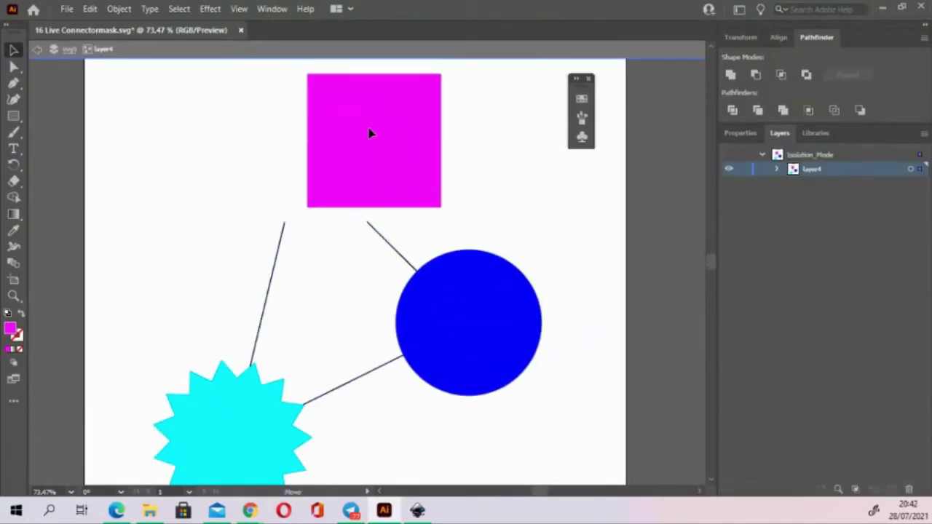
pyautogui.click(290, 239)
# Drag the left connector's top anchor down and right with Direct Selection, then close the document
pyautogui.click(13, 66)
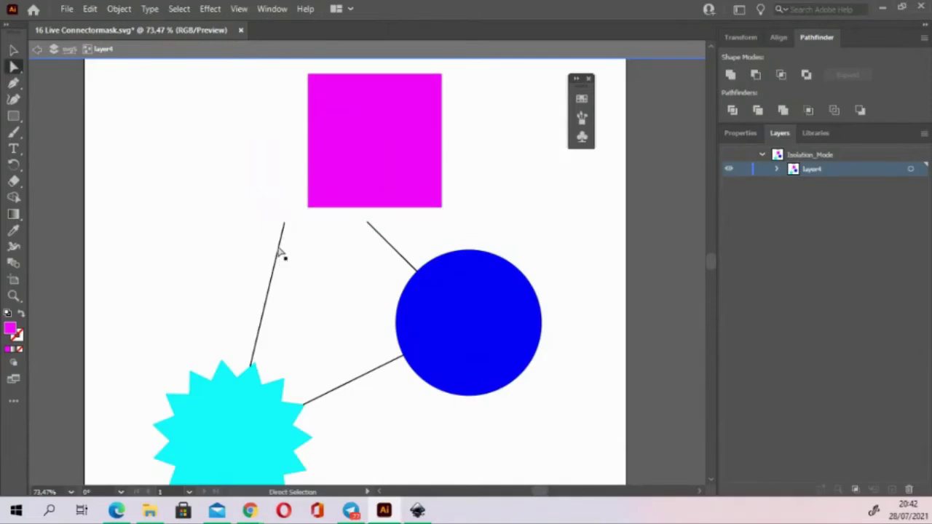
pyautogui.press('Escape')
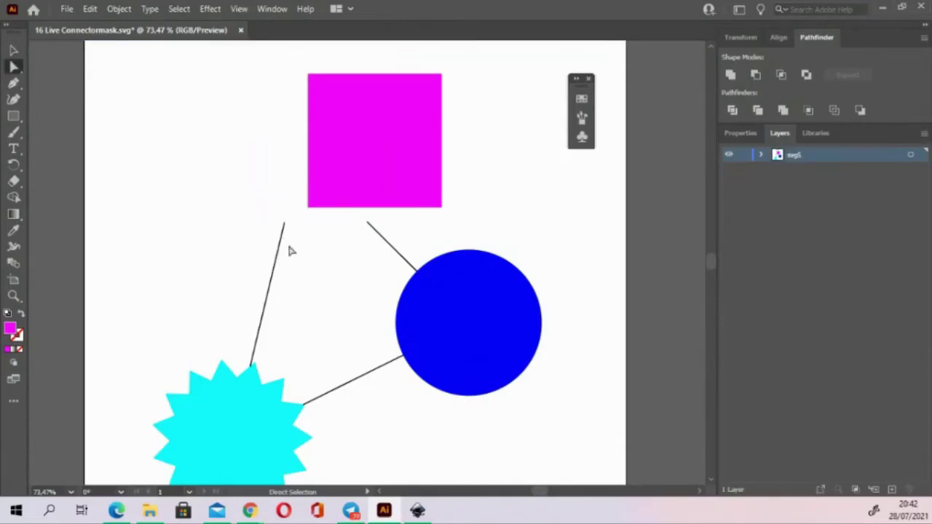
pyautogui.click(761, 156)
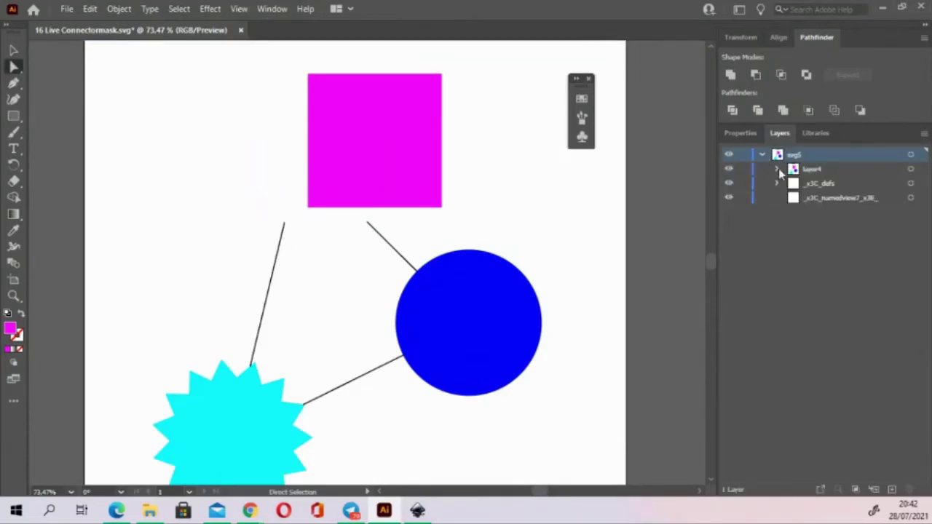
pyautogui.click(776, 169)
pyautogui.click(910, 183)
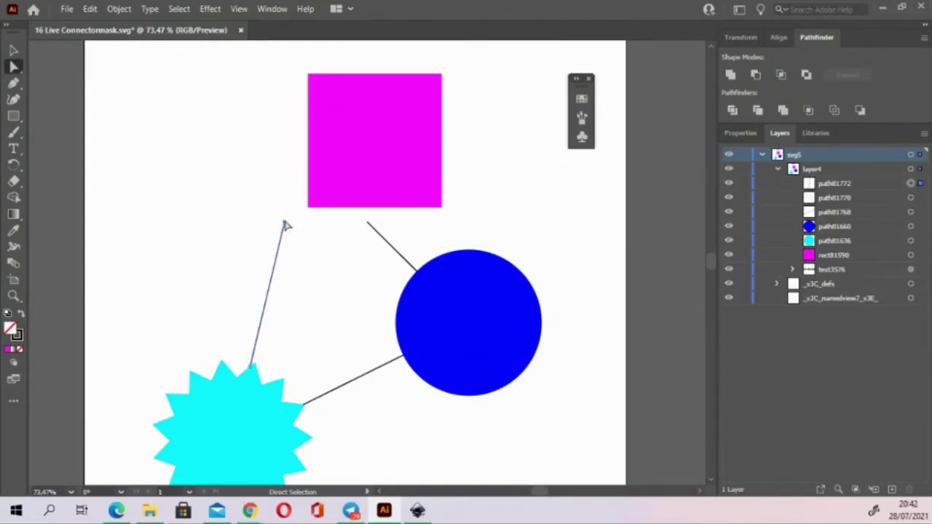
pyautogui.moveTo(285, 223); pyautogui.dragTo(312, 249)
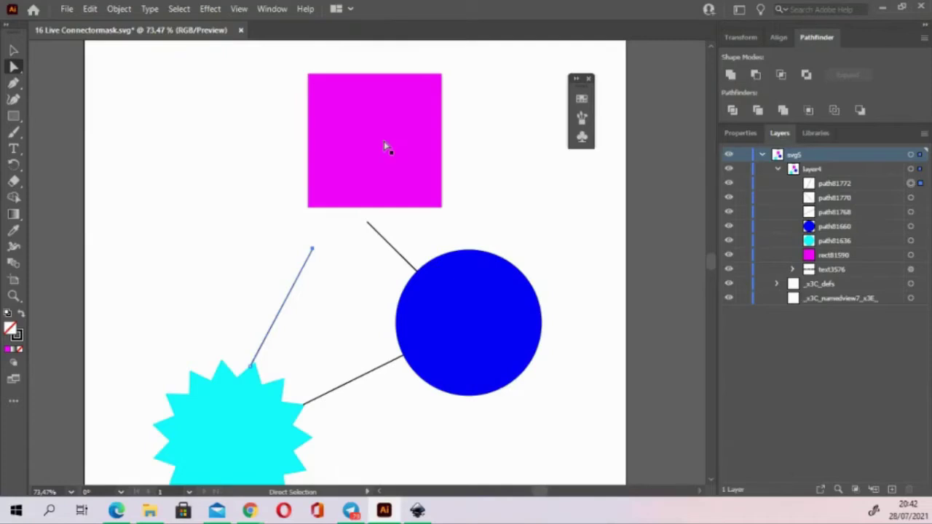
pyautogui.click(240, 29)
# Close the Live Connector file in Illustrator and Inkscape without saving changes
pyautogui.click(535, 273)
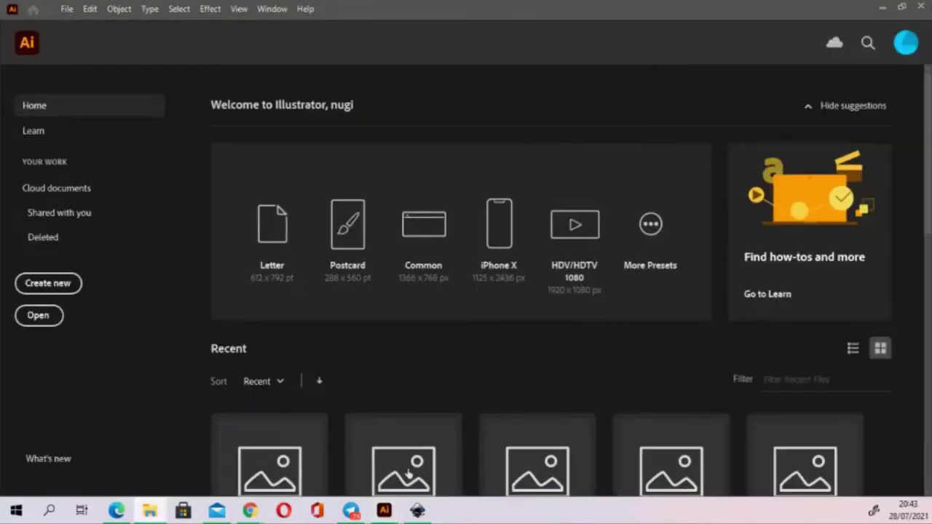
pyautogui.hotkey('alt', 'Tab')
pyautogui.click(915, 6)
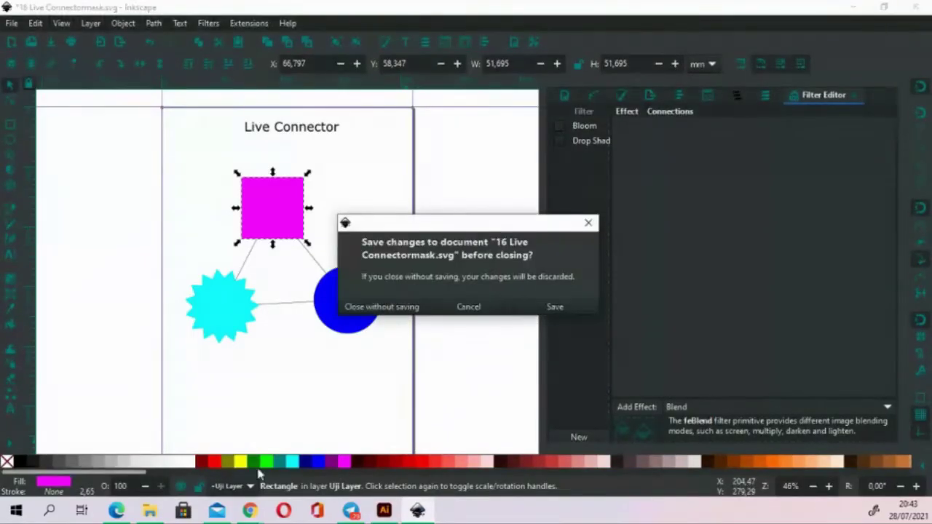
pyautogui.click(468, 305)
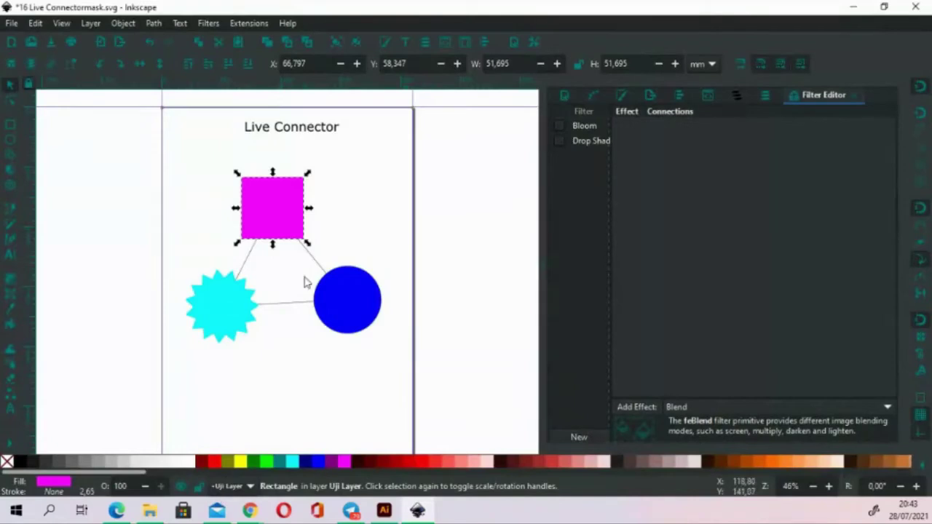
pyautogui.click(914, 6)
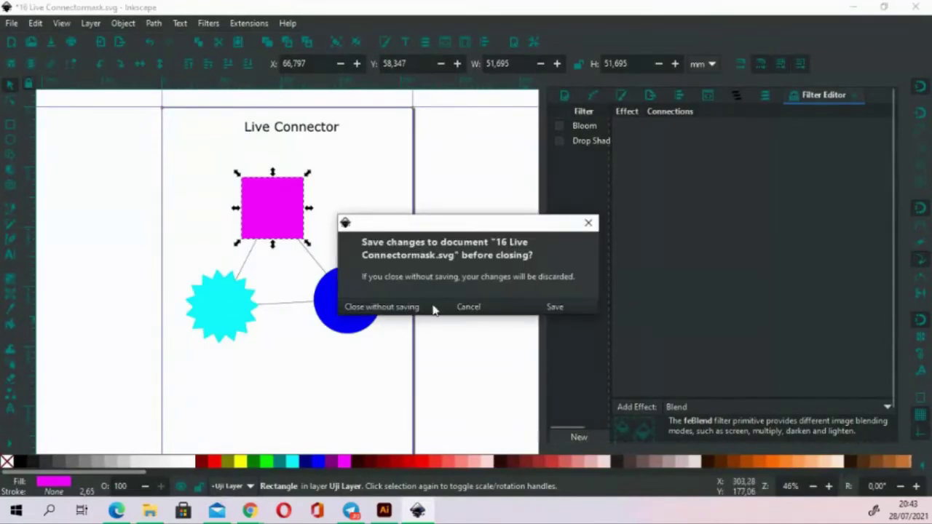
pyautogui.click(390, 309)
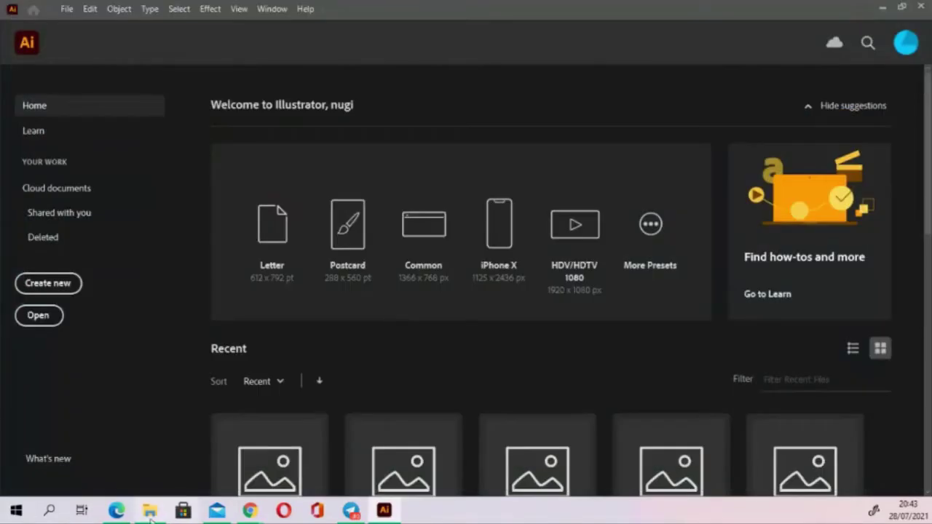
# Open 17 Meta Data.svg from the Uji Coba Inkscape folder in Inkscape
pyautogui.click(153, 508)
pyautogui.click(258, 373)
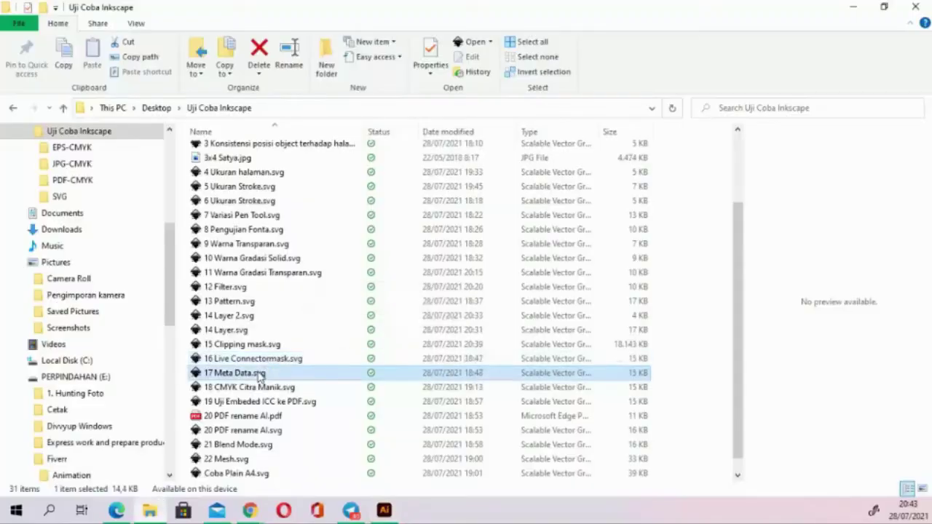
pyautogui.rightClick(237, 375)
pyautogui.moveTo(277, 203)
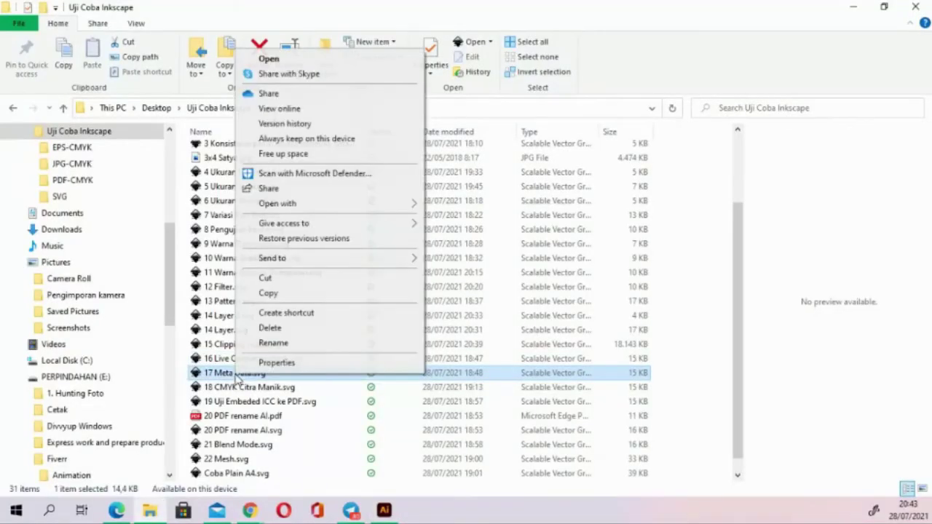
pyautogui.click(500, 264)
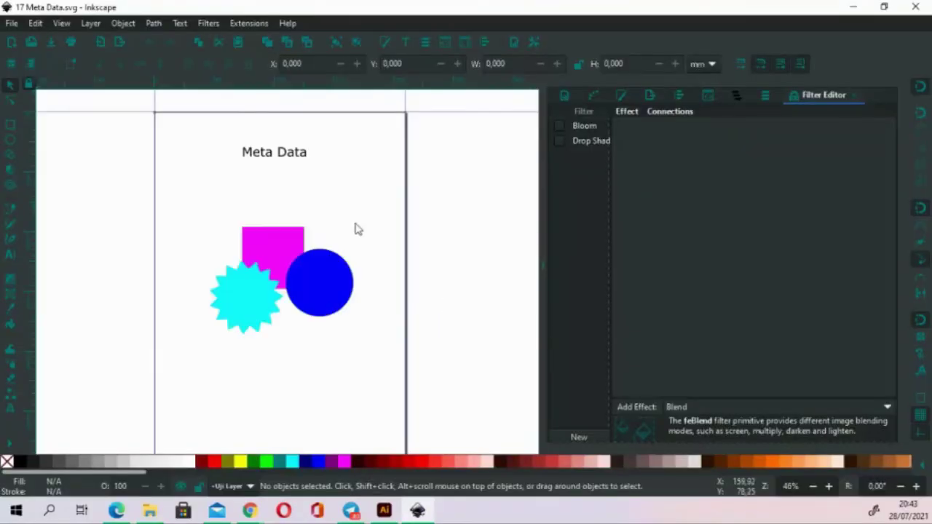
# Review 17 Meta Data.svg's Metadata tab, then its License tab showing CC Attribution
pyautogui.click(514, 43)
pyautogui.click(681, 96)
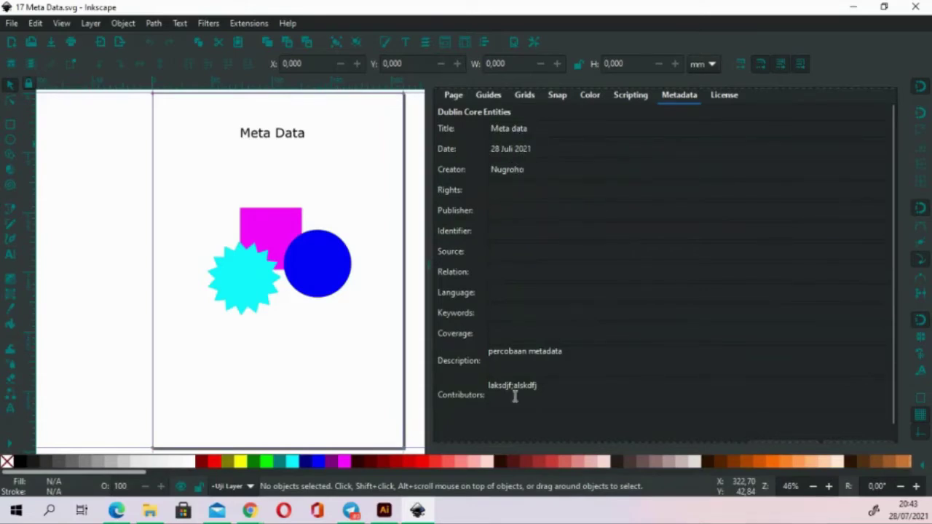
pyautogui.click(384, 510)
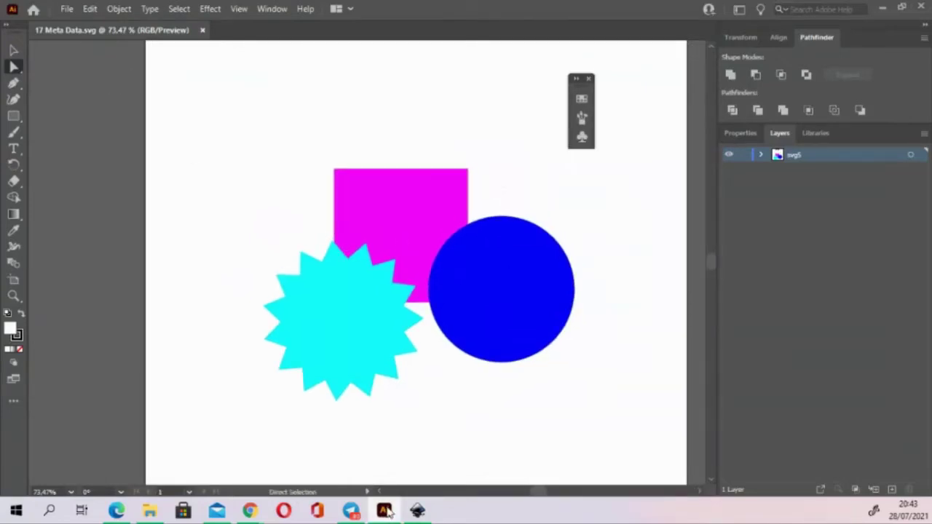
pyautogui.click(417, 509)
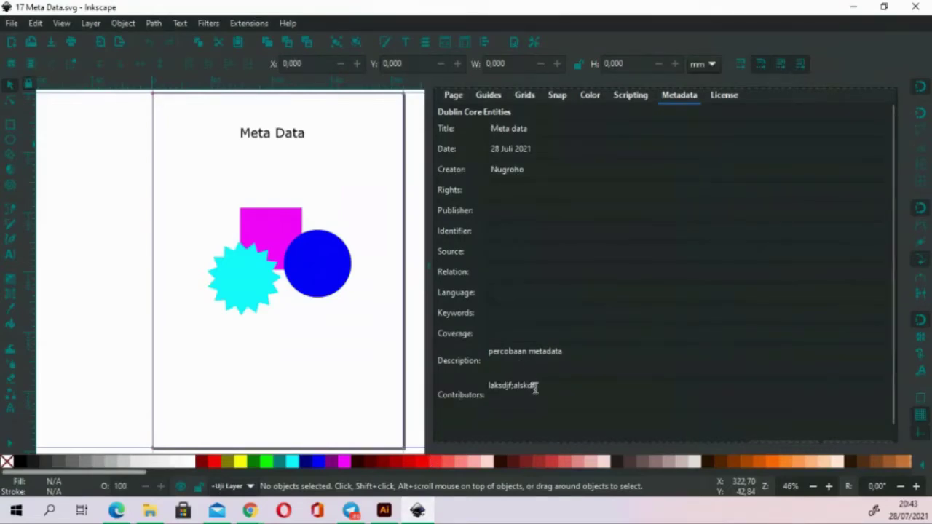
pyautogui.click(724, 105)
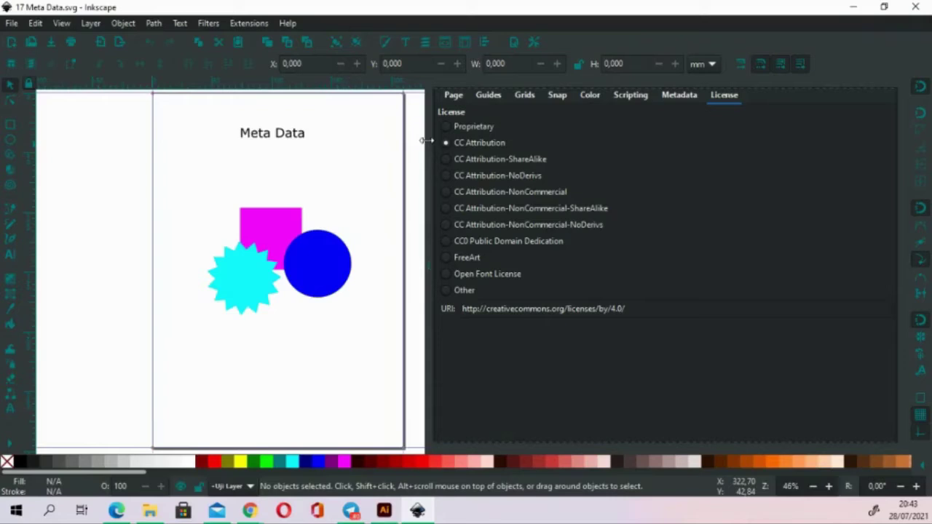
pyautogui.click(384, 513)
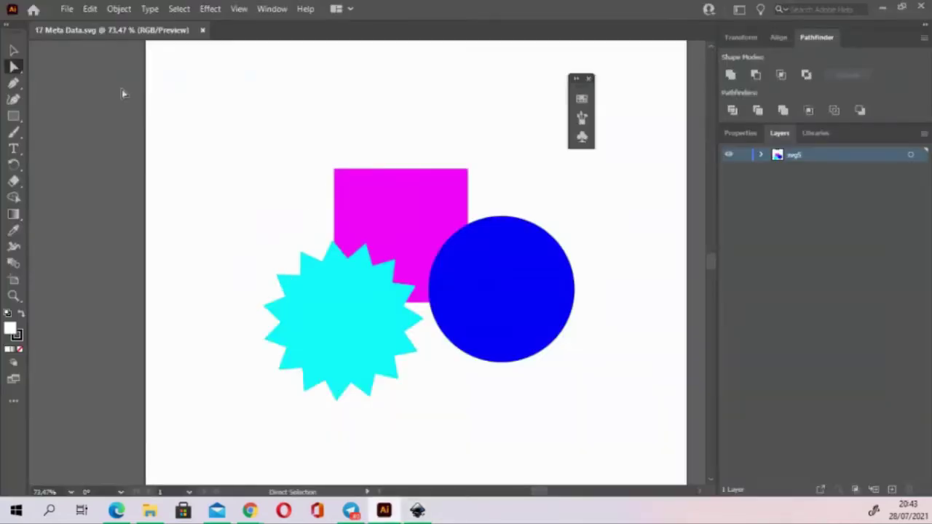
# Open File Info for 17 Meta Data.svg and check Description and Copyright Status
pyautogui.click(67, 9)
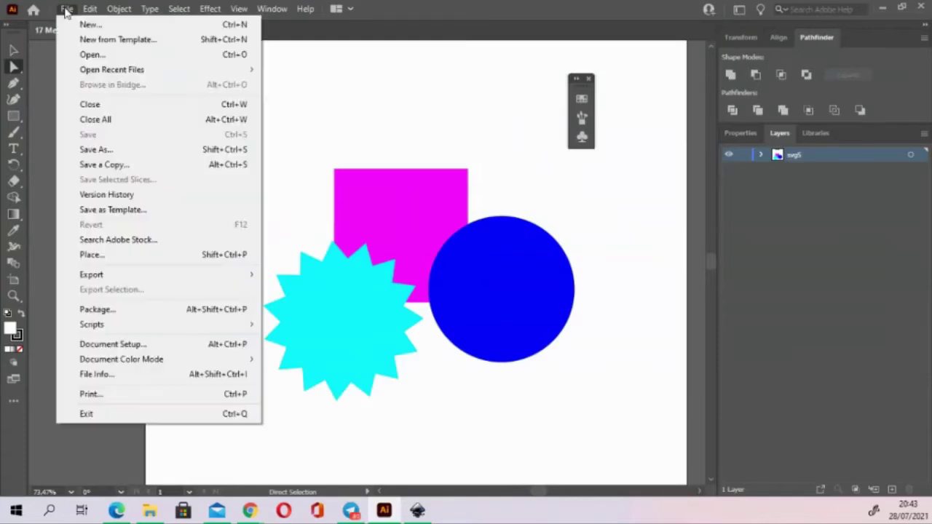
pyautogui.click(99, 375)
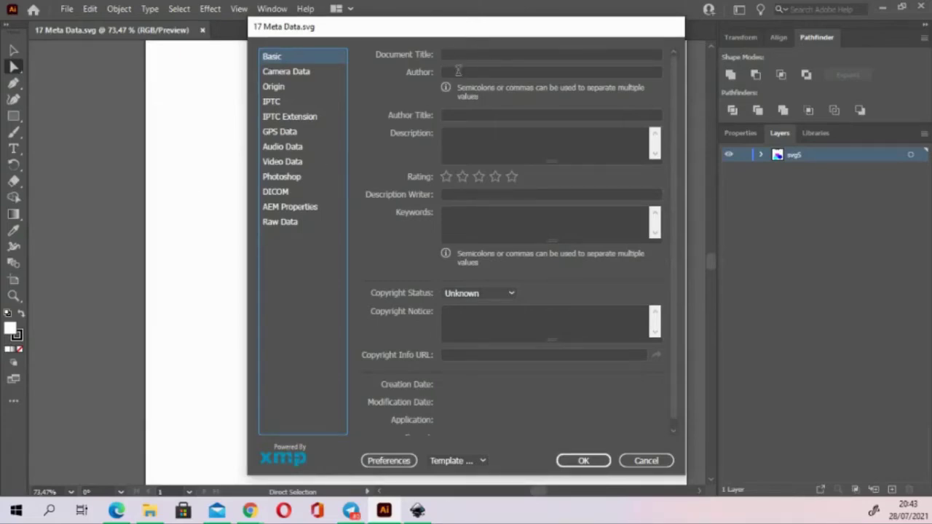
pyautogui.scroll(-1, 484, 149)
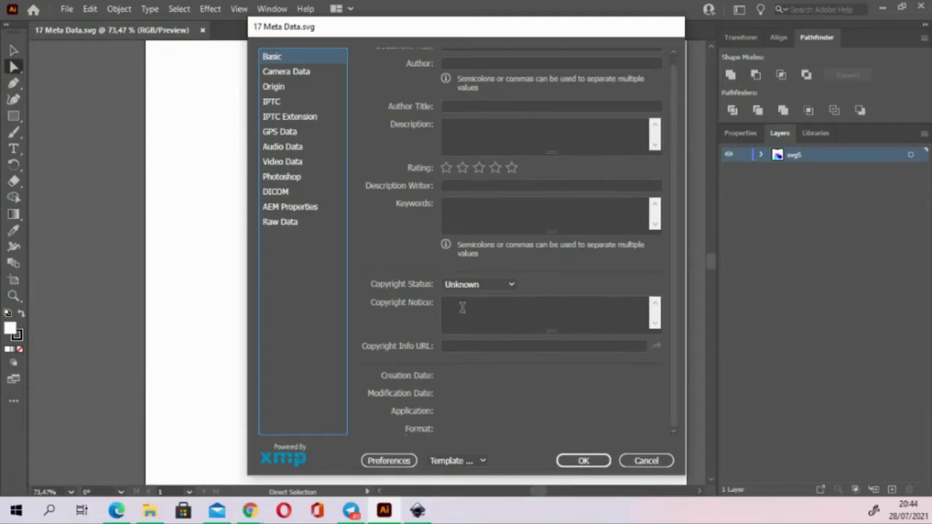
pyautogui.click(464, 134)
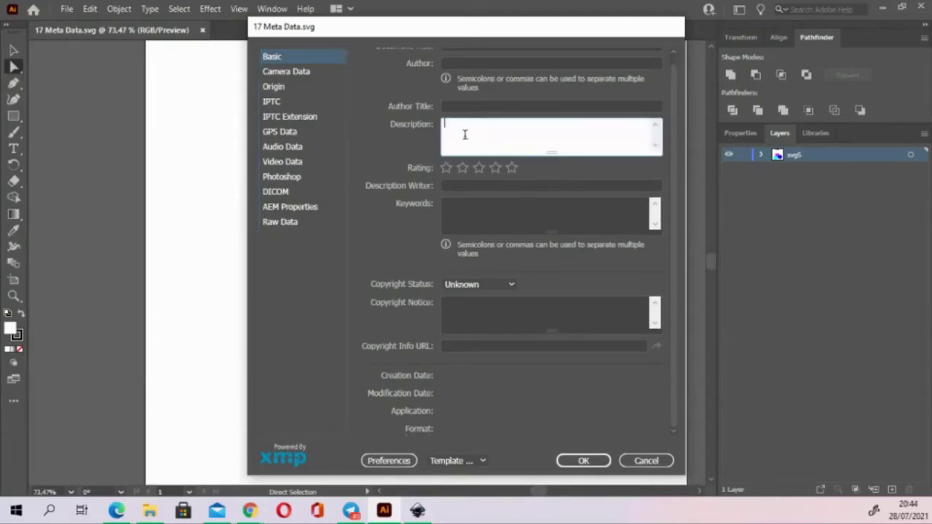
pyautogui.scroll(1, 507, 95)
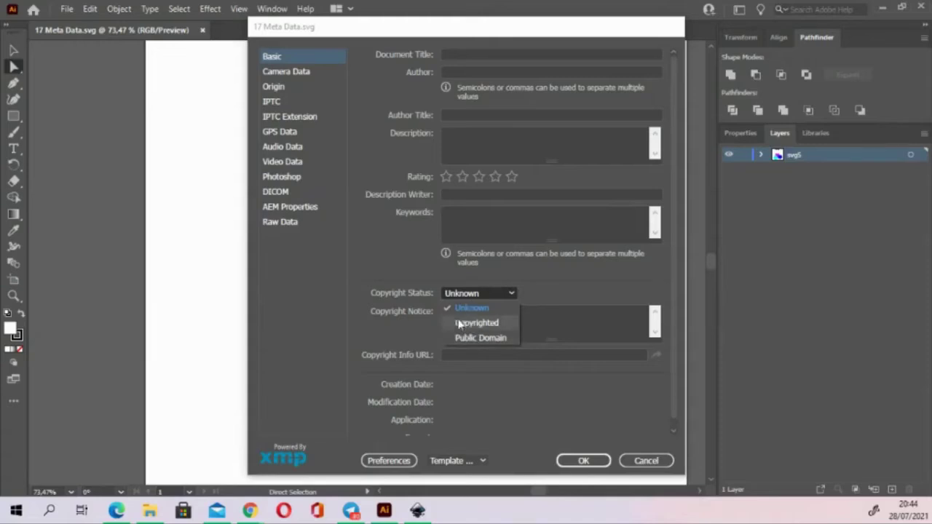
pyautogui.click(550, 289)
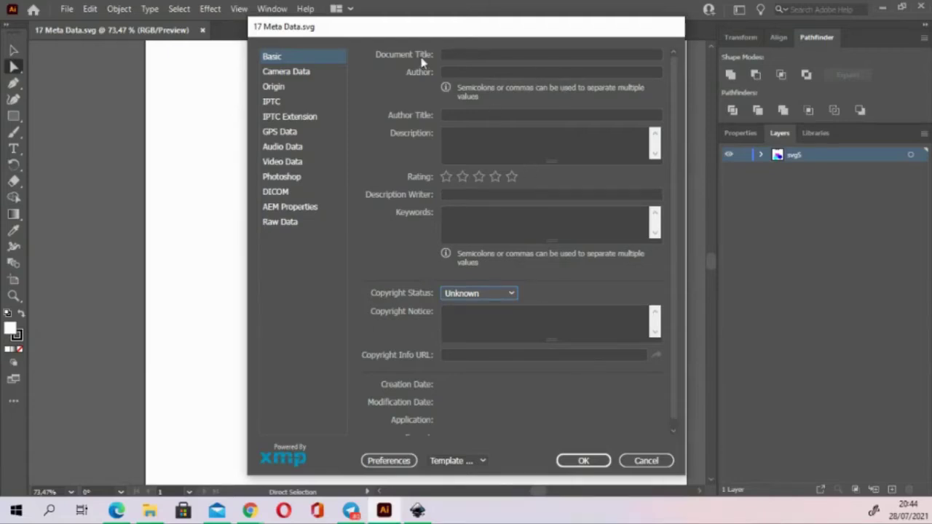
# Confirm Title, Author, Description, Keywords and Copyright Notice are blank, then cancel and close the file
pyautogui.click(449, 53)
pyautogui.click(464, 73)
pyautogui.click(473, 131)
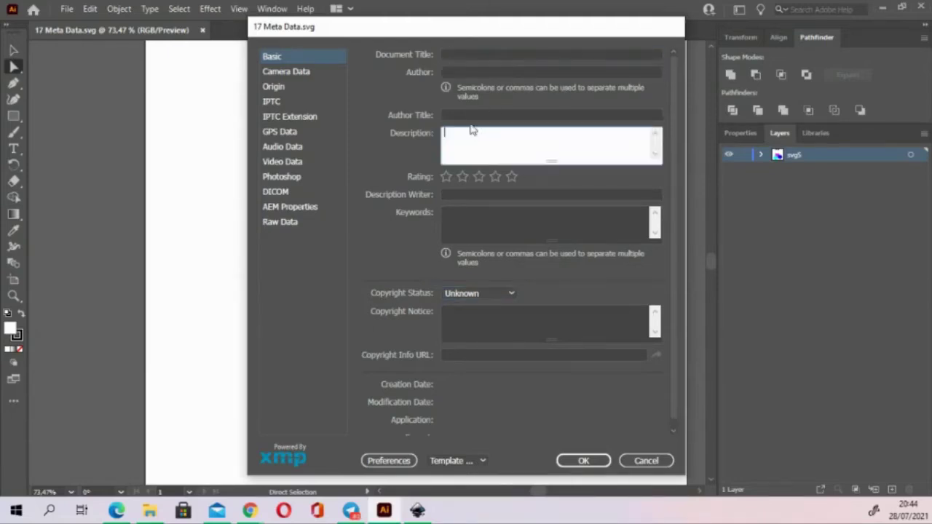
pyautogui.click(470, 115)
pyautogui.click(482, 194)
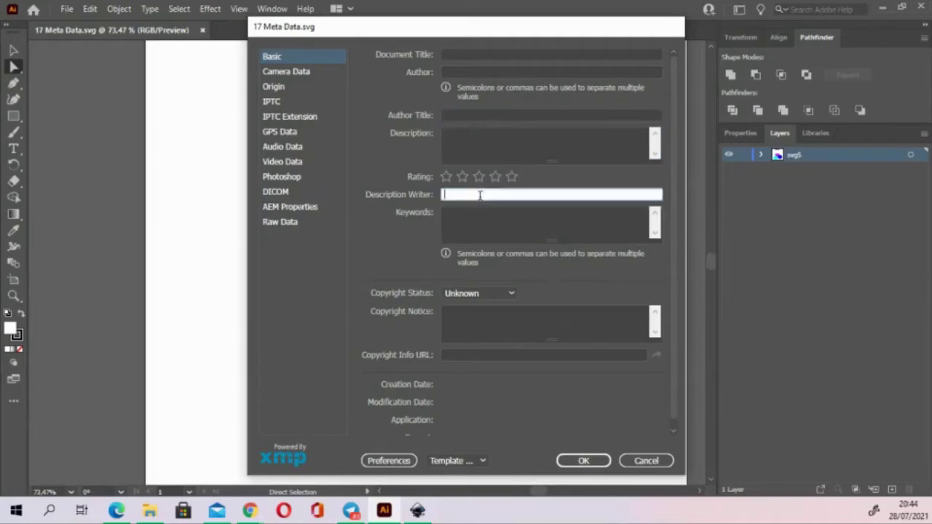
pyautogui.click(480, 216)
pyautogui.click(461, 319)
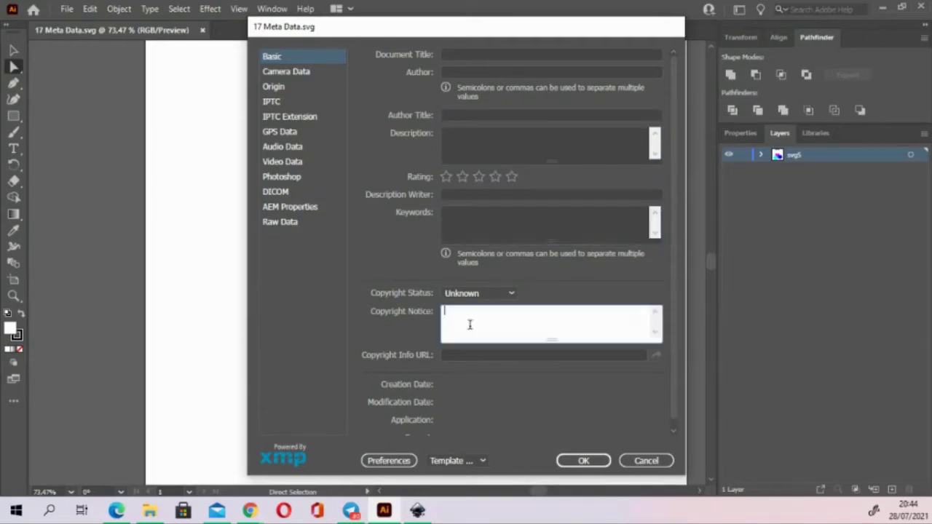
pyautogui.click(641, 460)
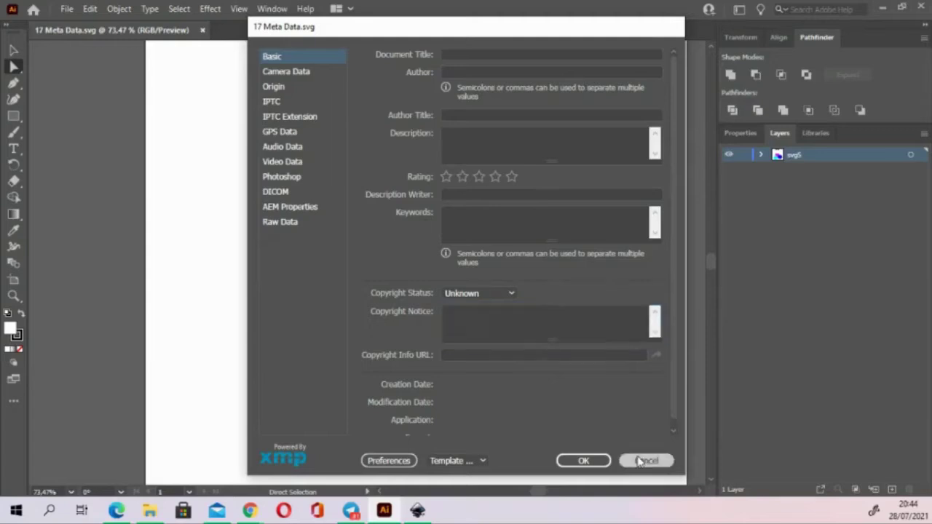
pyautogui.click(202, 29)
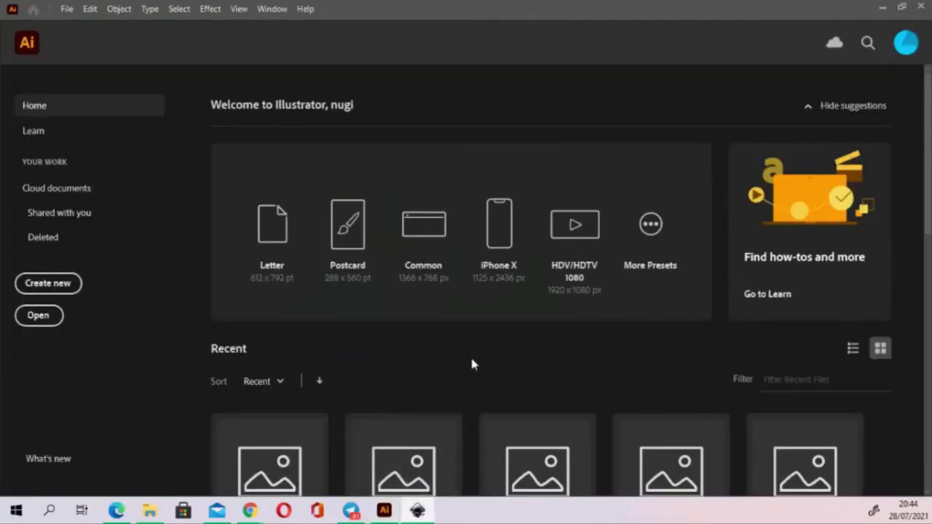
# Choose CC0 Public Domain Dedication as the license and save 17 Meta Data.svg with Ctrl+S
pyautogui.click(419, 511)
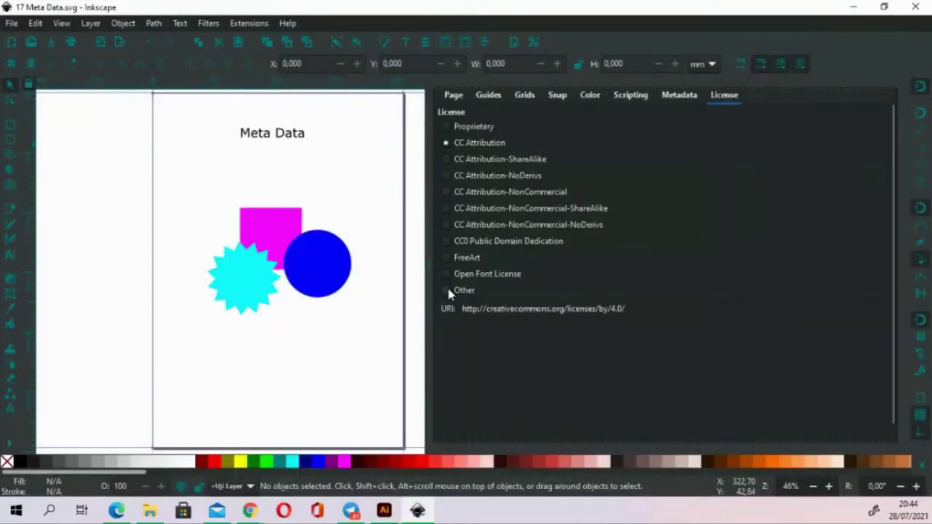
pyautogui.click(448, 245)
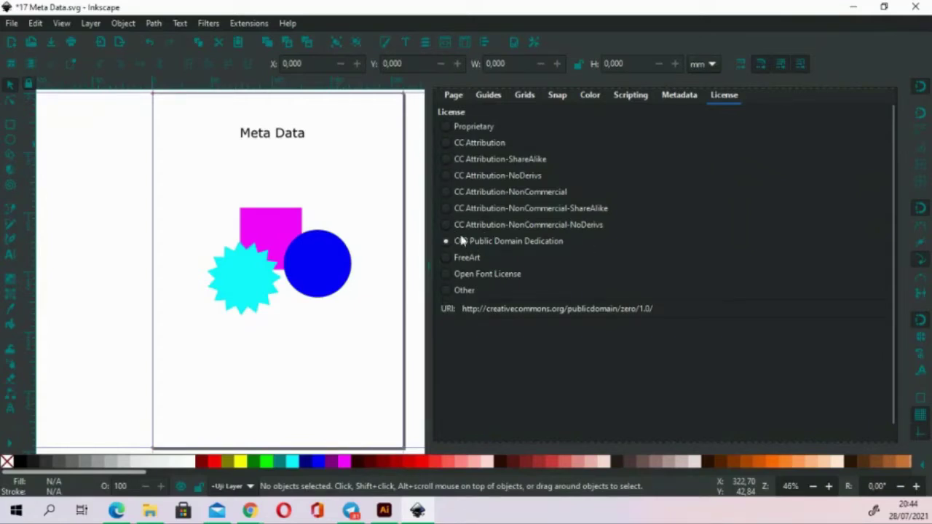
pyautogui.hotkey('ctrl', 's')
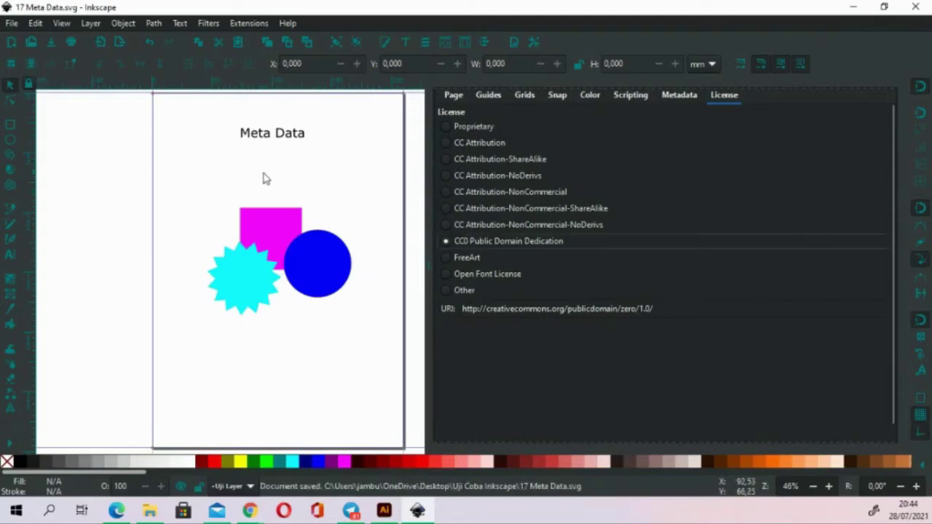
pyautogui.hscroll(1, 284, 166)
pyautogui.hscroll(1, 283, 166)
pyautogui.hotkey('ctrl', 's')
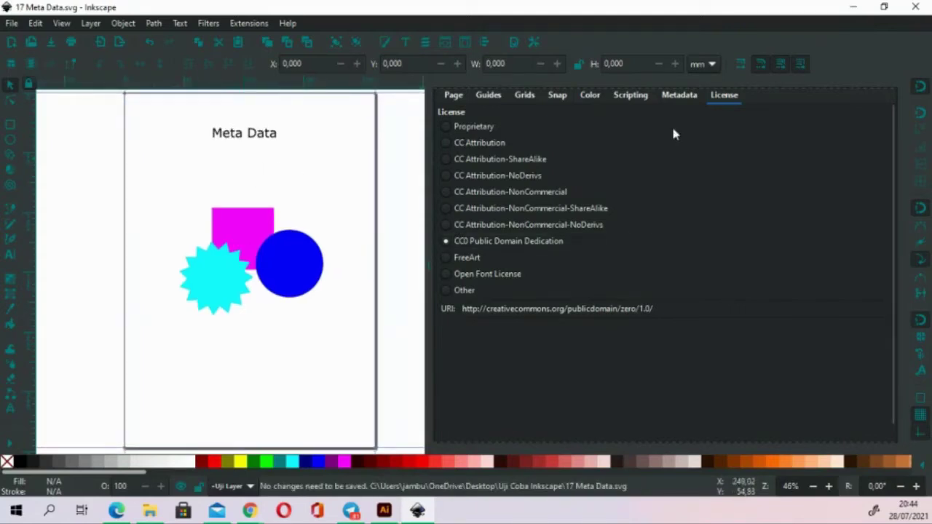
pyautogui.click(676, 101)
pyautogui.click(722, 96)
pyautogui.hotkey('ctrl', 'Up')
pyautogui.hotkey('ctrl', 'Left')
pyautogui.hotkey('ctrl', 's')
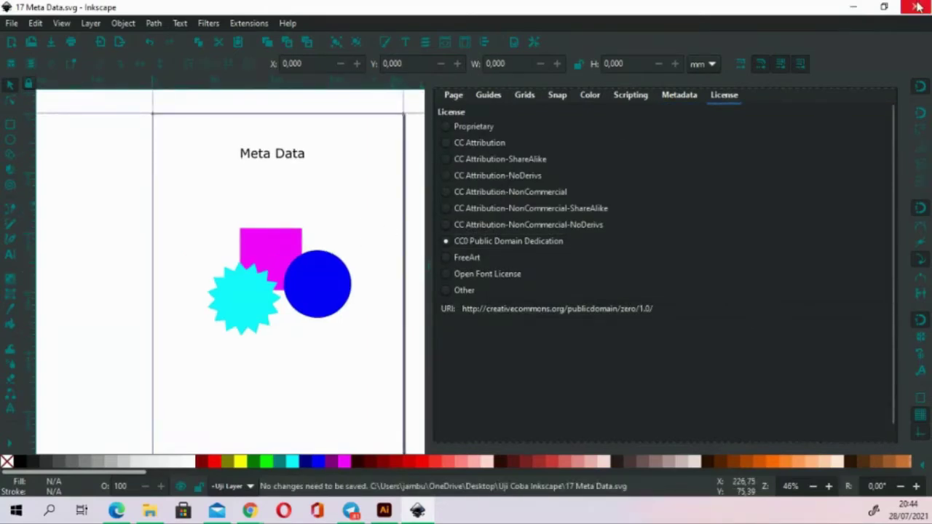
# Close Inkscape and open the re-saved 17 Meta Data.svg in Adobe Illustrator 2021
pyautogui.click(917, 7)
pyautogui.click(149, 511)
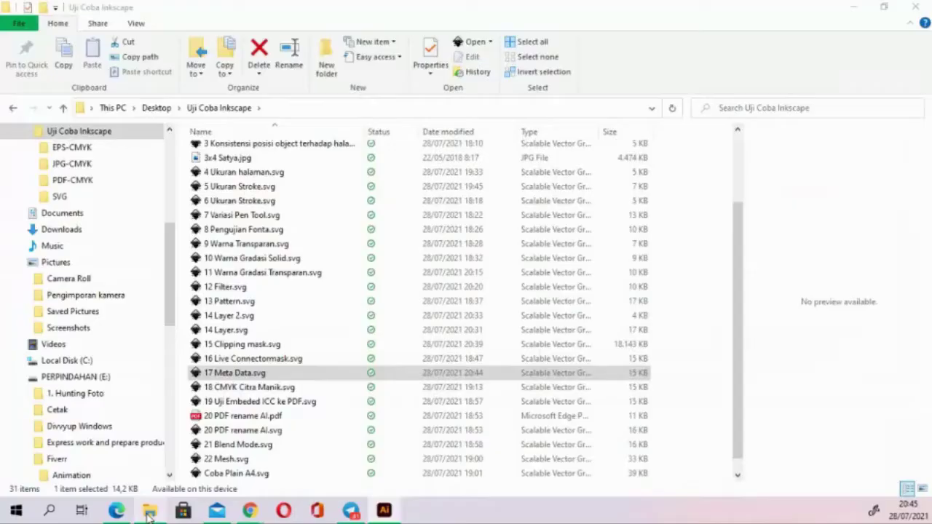
pyautogui.rightClick(261, 374)
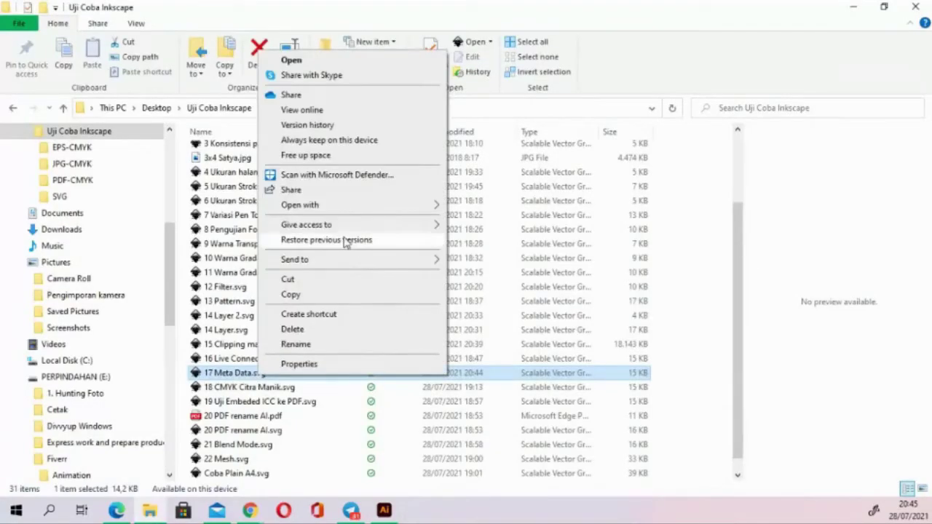
pyautogui.moveTo(300, 205)
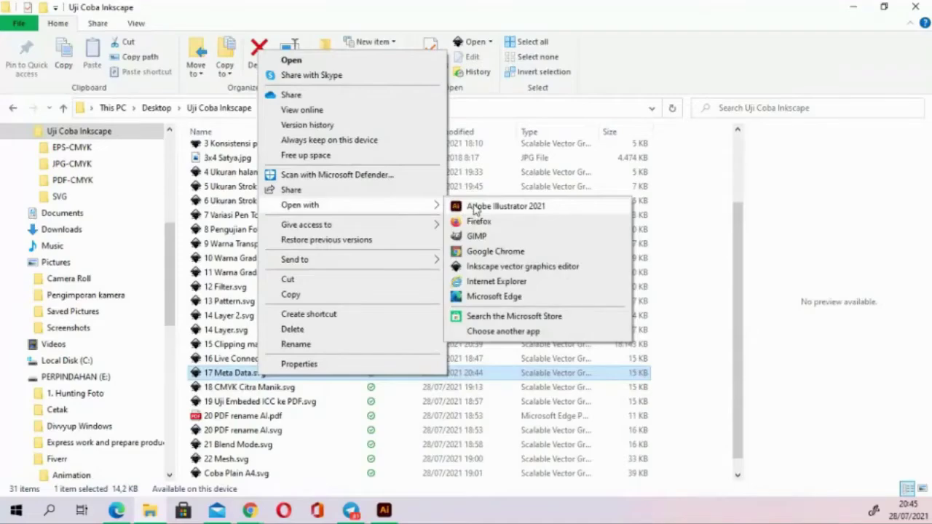
pyautogui.click(474, 209)
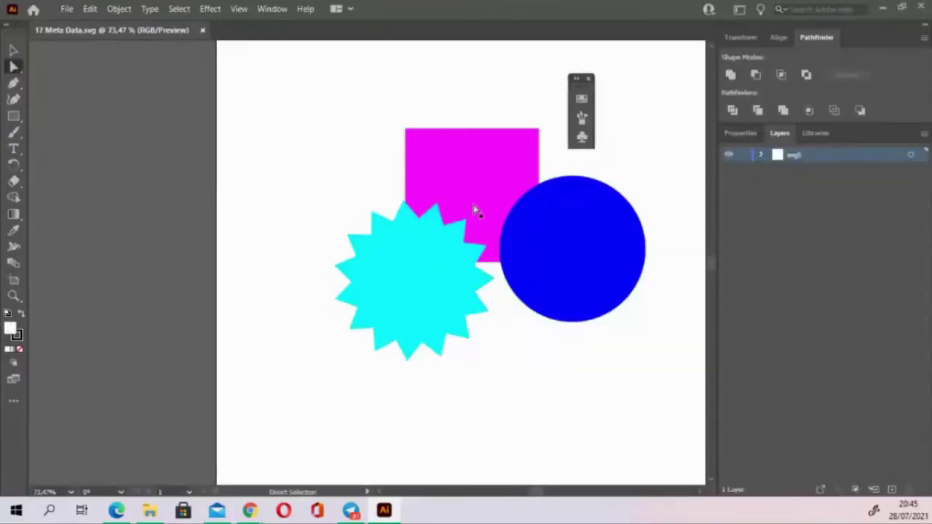
# Open File Info, check Copyright Status unchanged, and view the raw XMP metadata
pyautogui.click(89, 9)
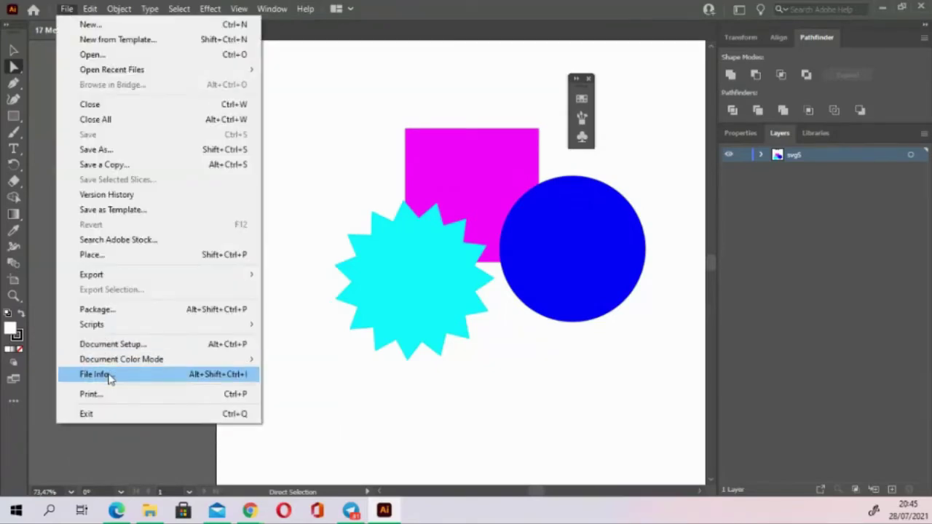
pyautogui.click(109, 374)
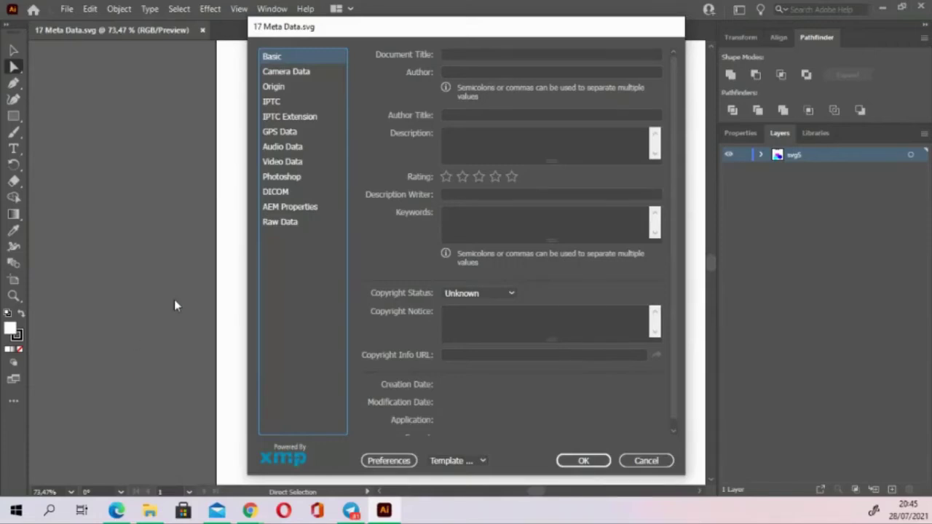
pyautogui.click(507, 300)
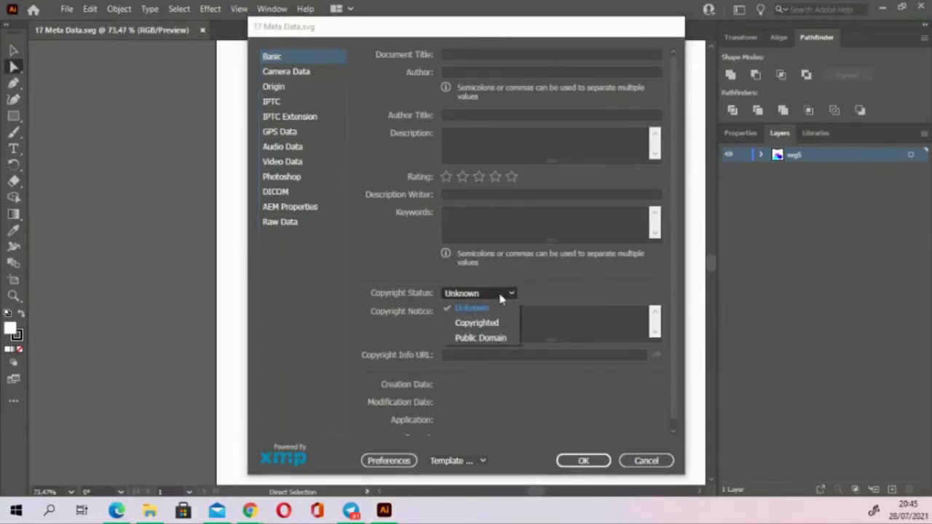
pyautogui.click(534, 286)
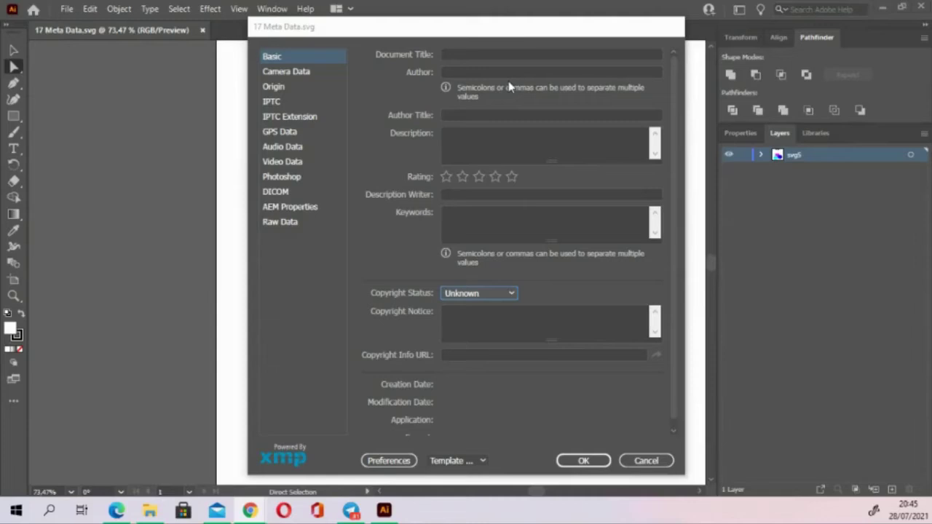
pyautogui.click(284, 225)
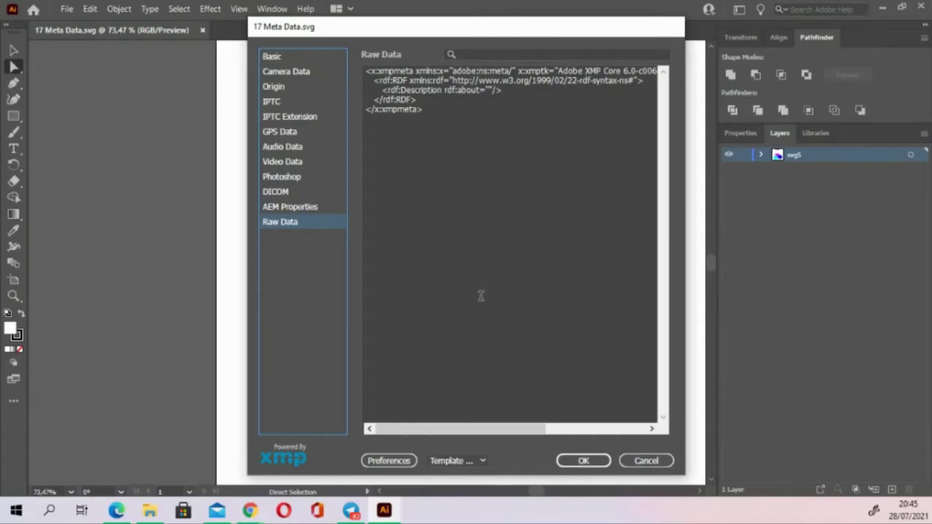
pyautogui.moveTo(484, 430)
pyautogui.mouseDown()
pyautogui.moveTo(587, 431)
pyautogui.moveTo(465, 430)
pyautogui.mouseUp()
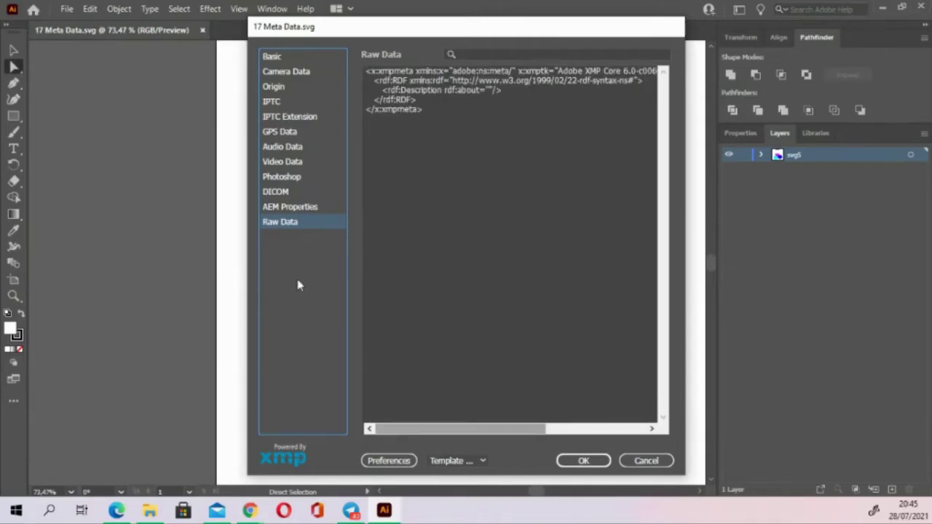
# Browse Origin, Camera Data, IPTC, GPS, Video, Photoshop, DICOM and AEM Properties metadata
pyautogui.click(281, 87)
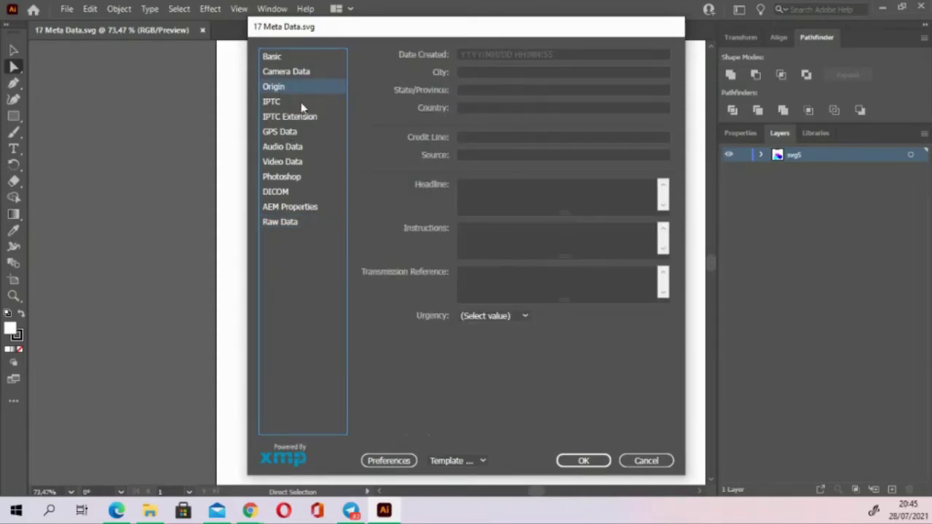
pyautogui.click(300, 72)
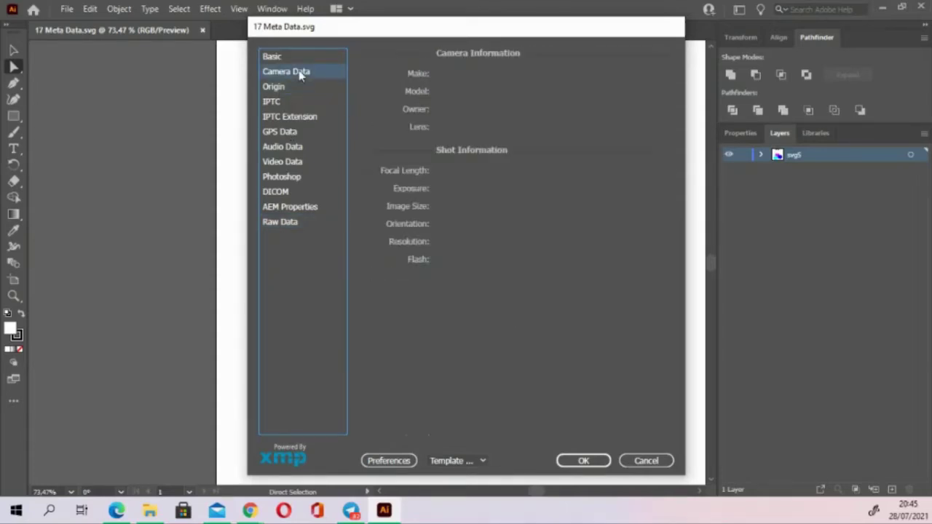
pyautogui.click(272, 102)
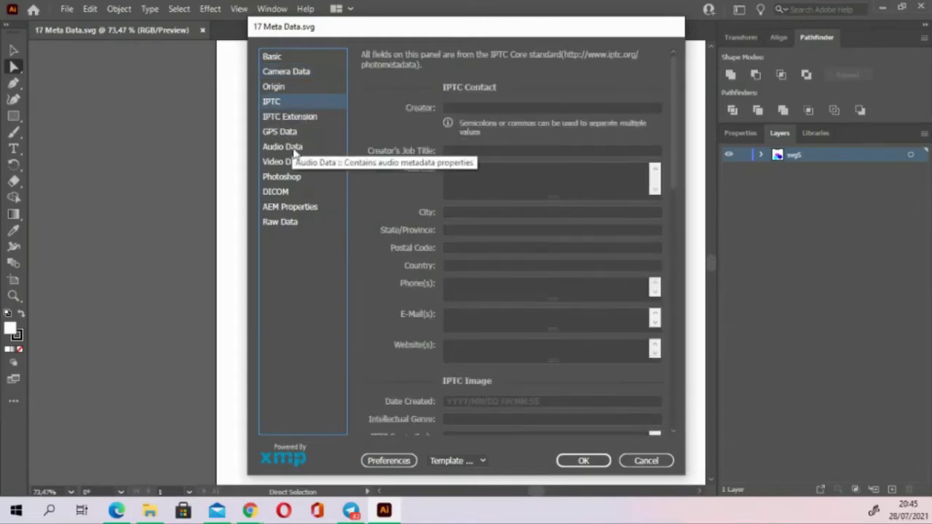
pyautogui.click(290, 133)
pyautogui.click(289, 162)
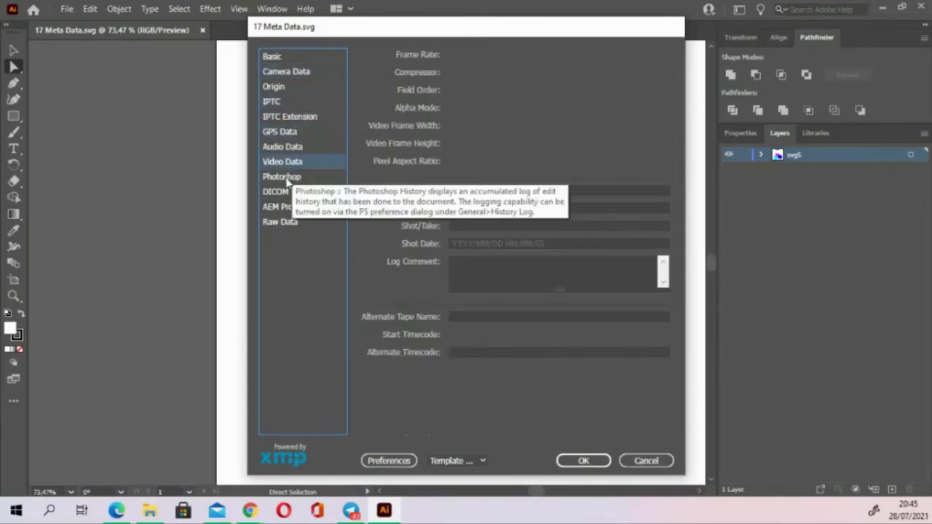
pyautogui.click(288, 178)
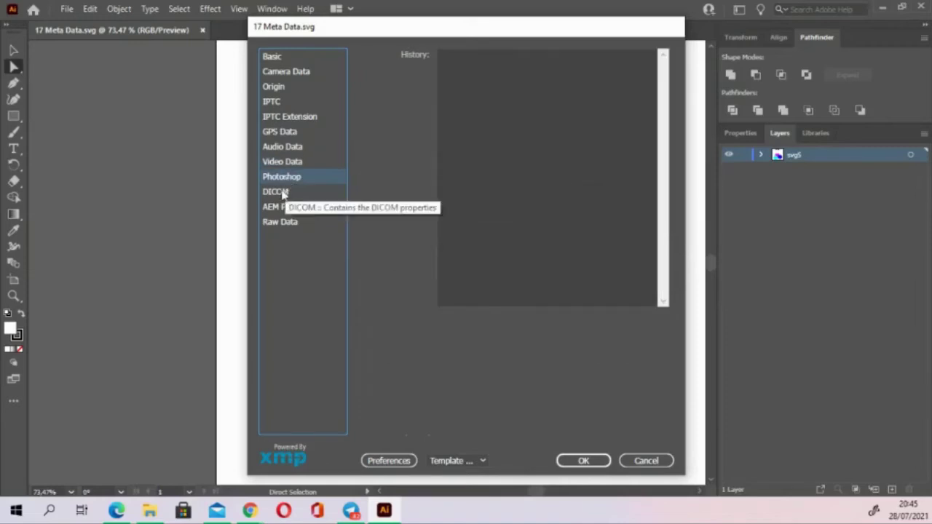
pyautogui.click(287, 193)
pyautogui.click(288, 209)
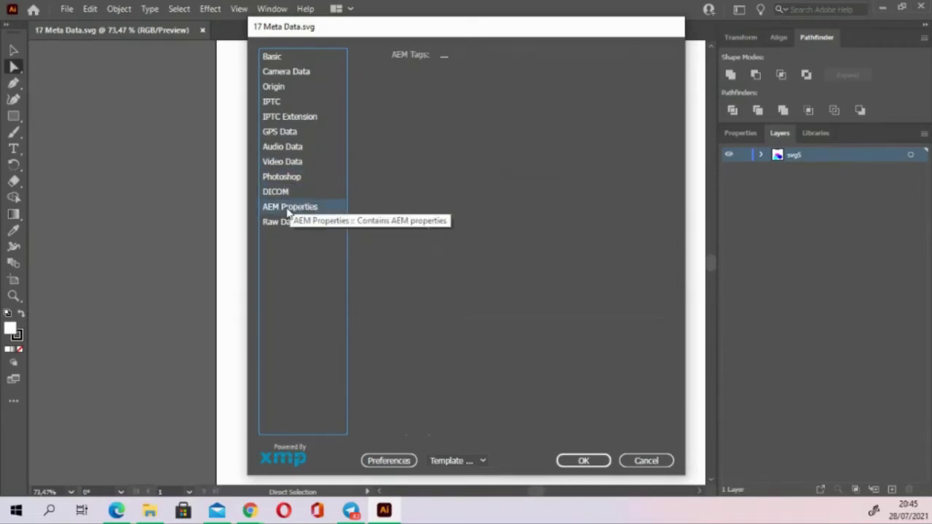
pyautogui.click(286, 193)
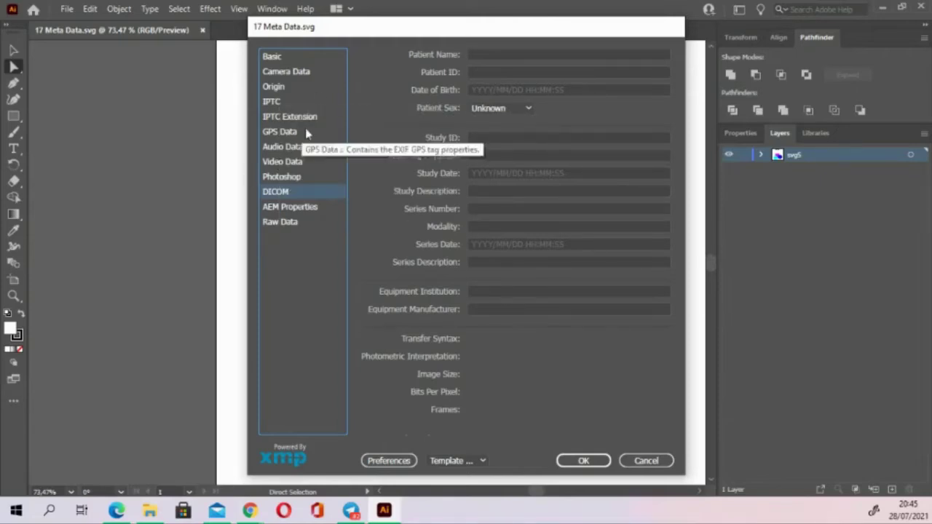
# Open and dismiss the metadata Preferences and Template options, then cancel File Info
pyautogui.click(390, 460)
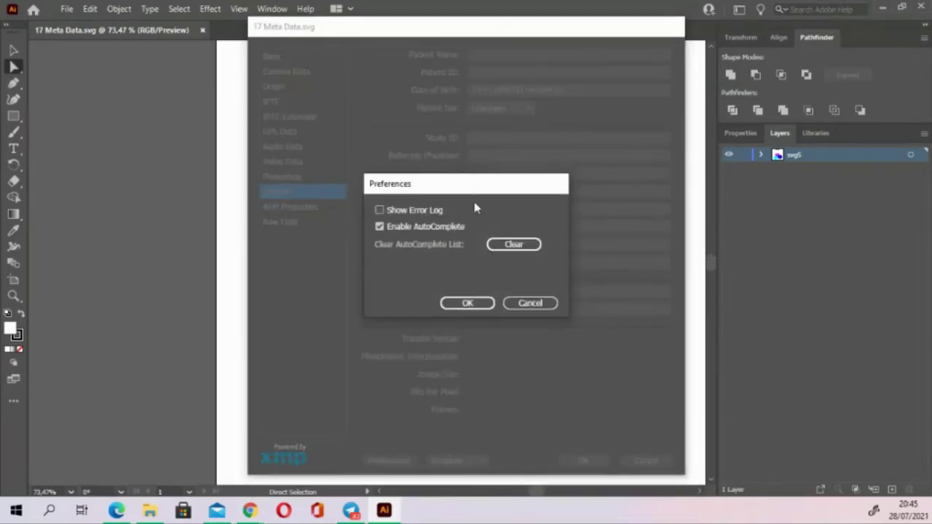
pyautogui.click(529, 306)
pyautogui.click(479, 461)
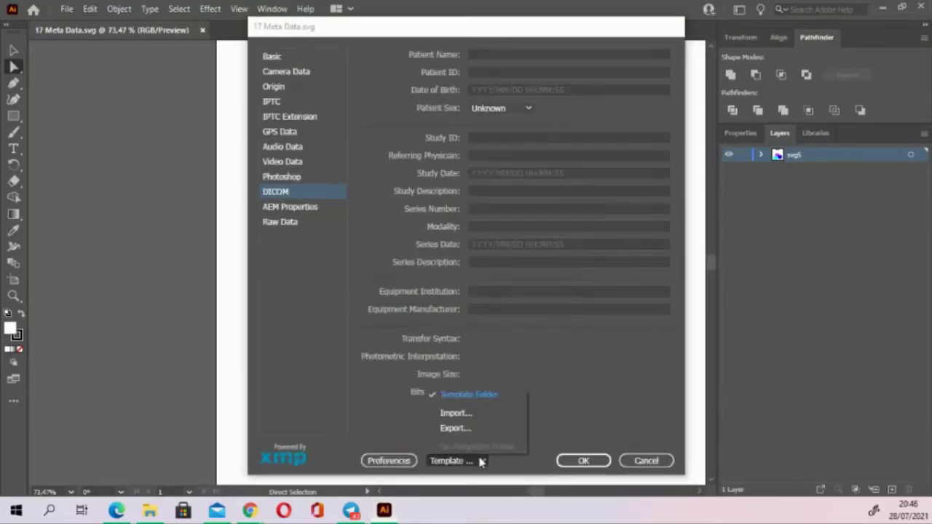
pyautogui.click(550, 374)
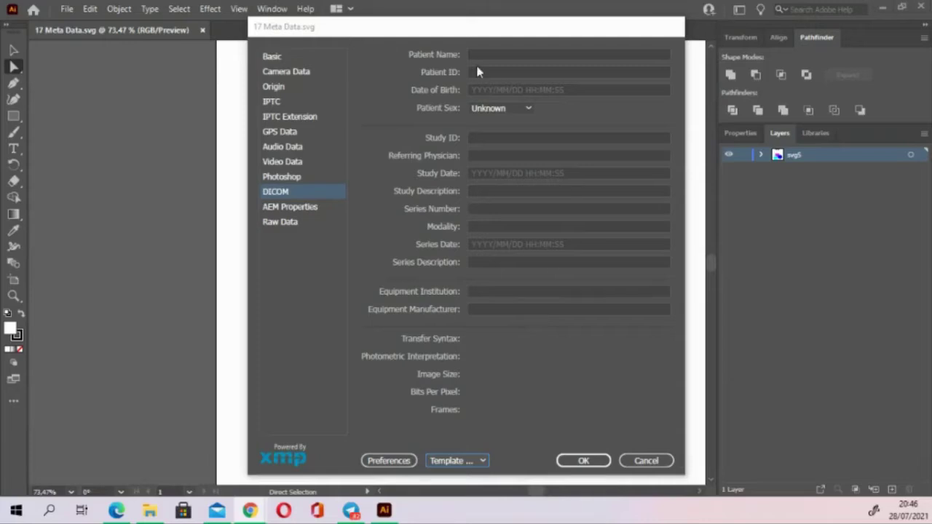
pyautogui.click(632, 458)
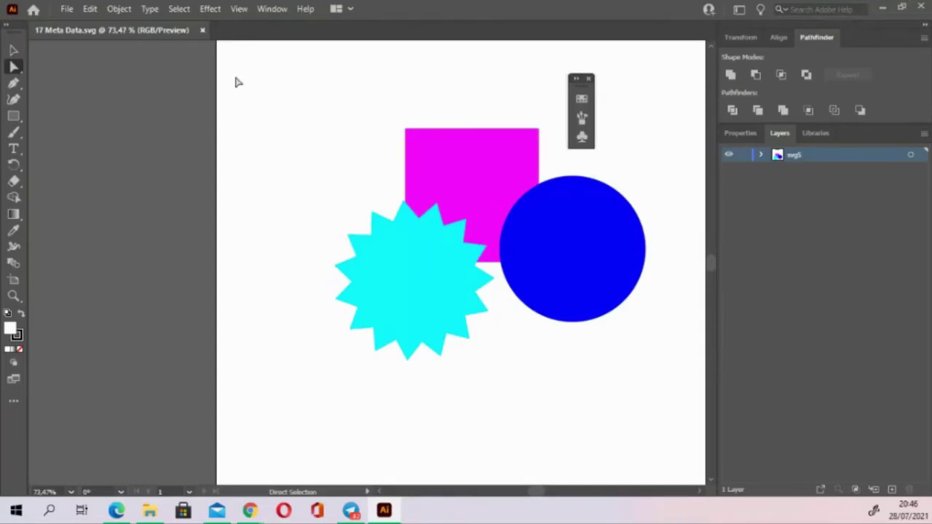
# Close 17 Meta Data.svg, drag CMYK.svg from the SVG folder into Illustrator, and centre the artboard
pyautogui.click(203, 31)
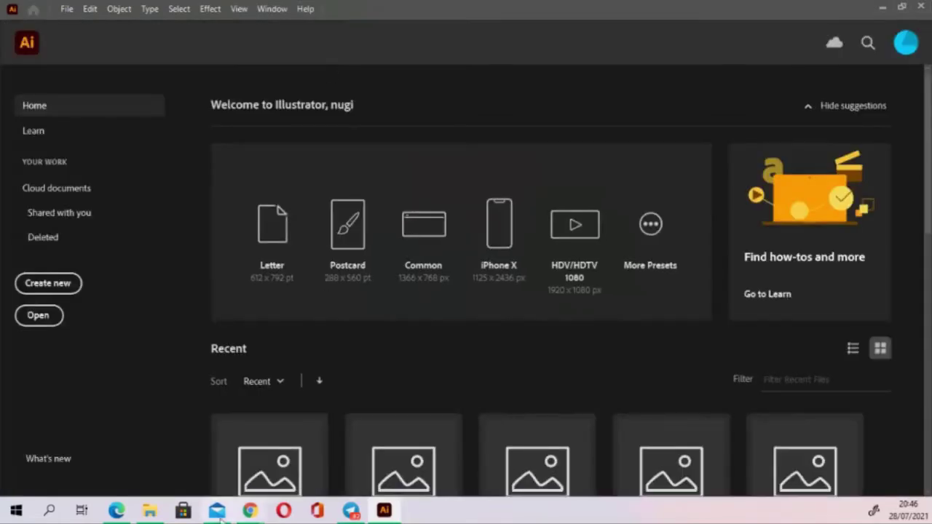
pyautogui.click(146, 511)
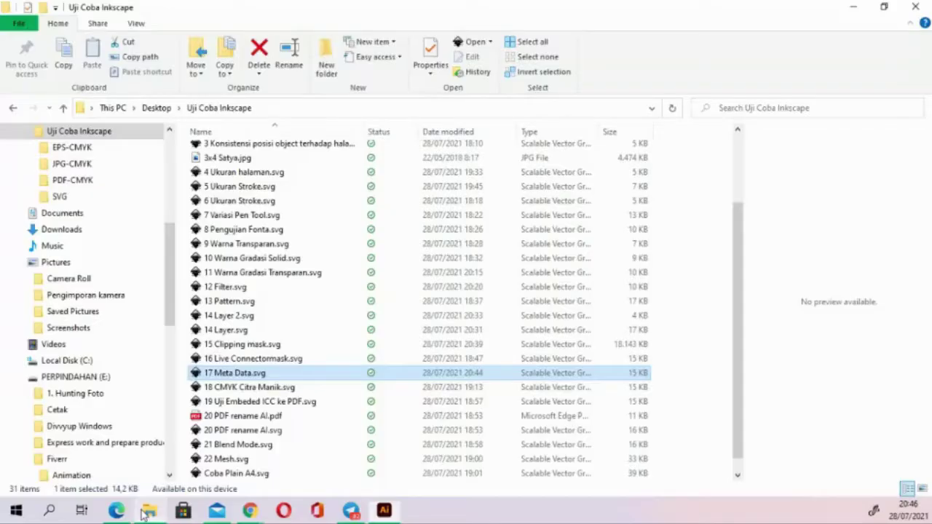
pyautogui.click(230, 388)
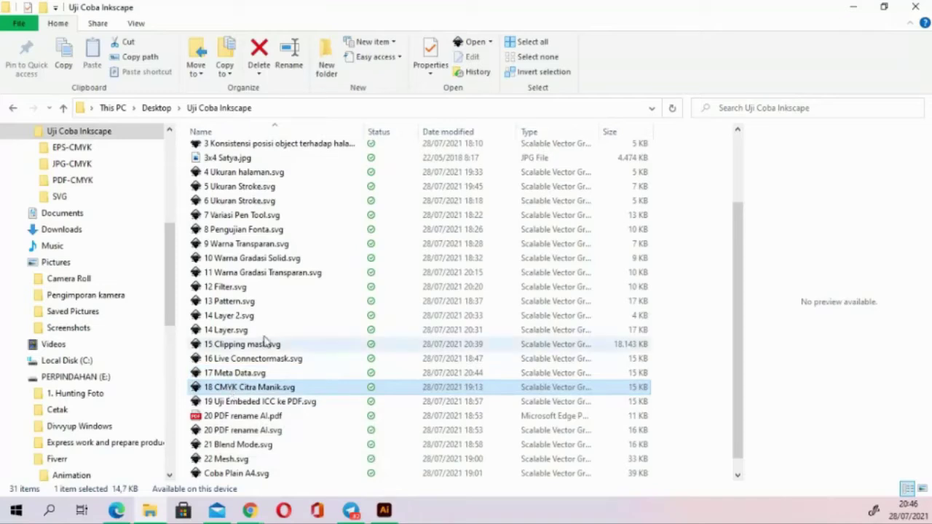
pyautogui.scroll(2, 271, 314)
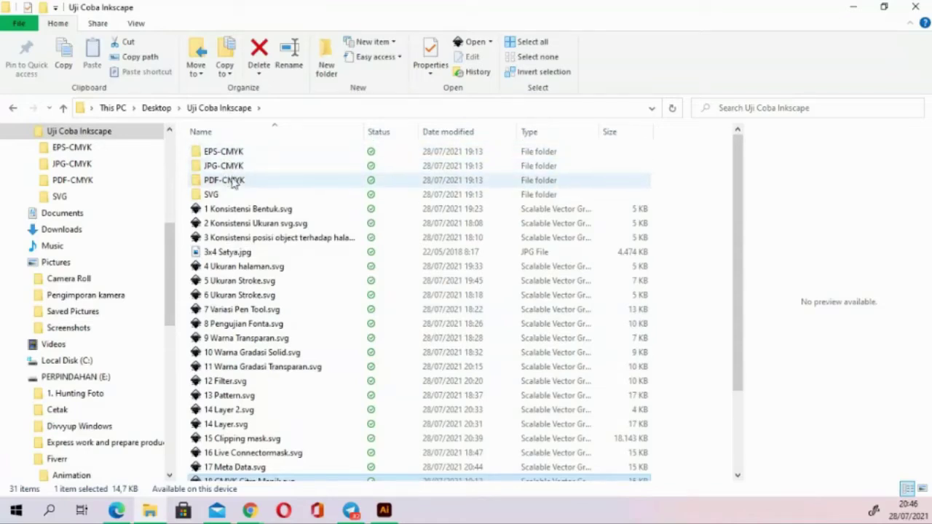
pyautogui.doubleClick(211, 196)
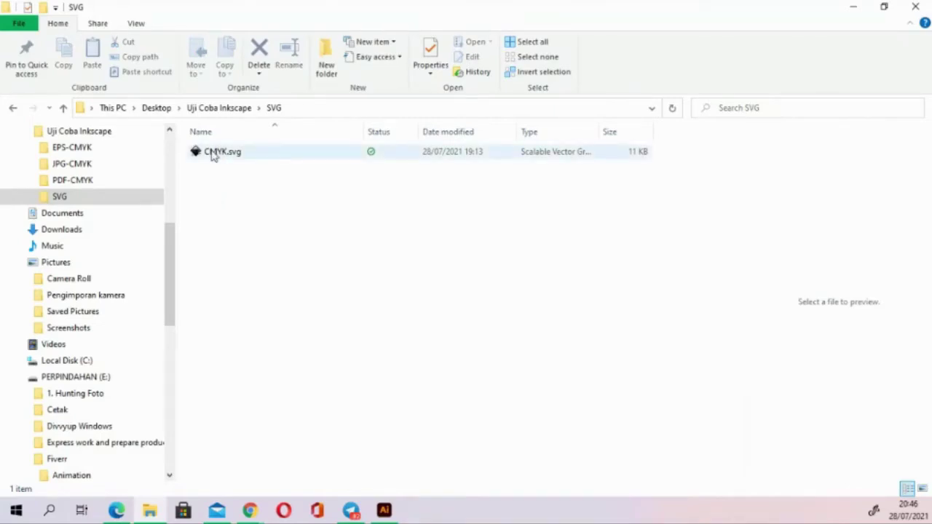
pyautogui.moveTo(212, 154)
pyautogui.mouseDown()
pyautogui.moveTo(304, 275)
pyautogui.moveTo(345, 368)
pyautogui.moveTo(342, 358)
pyautogui.mouseUp()
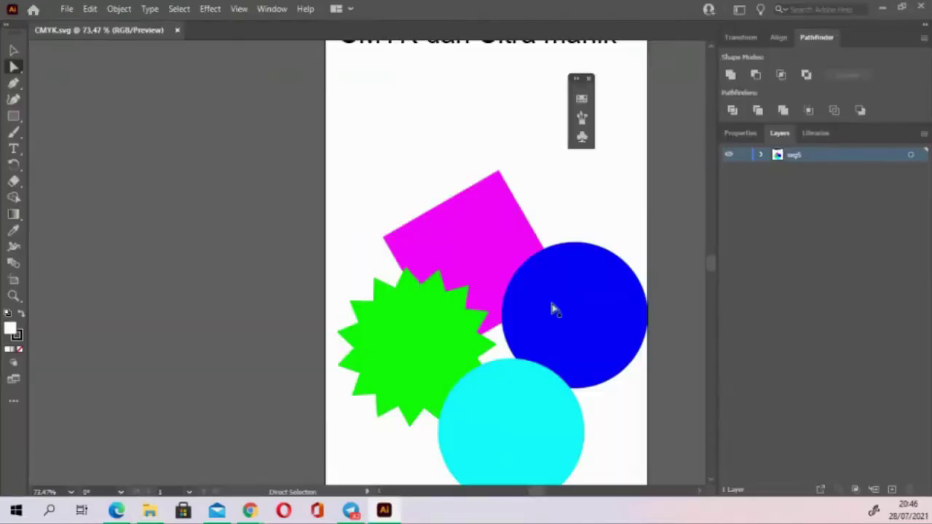
pyautogui.moveTo(554, 309); pyautogui.dragTo(430, 267)
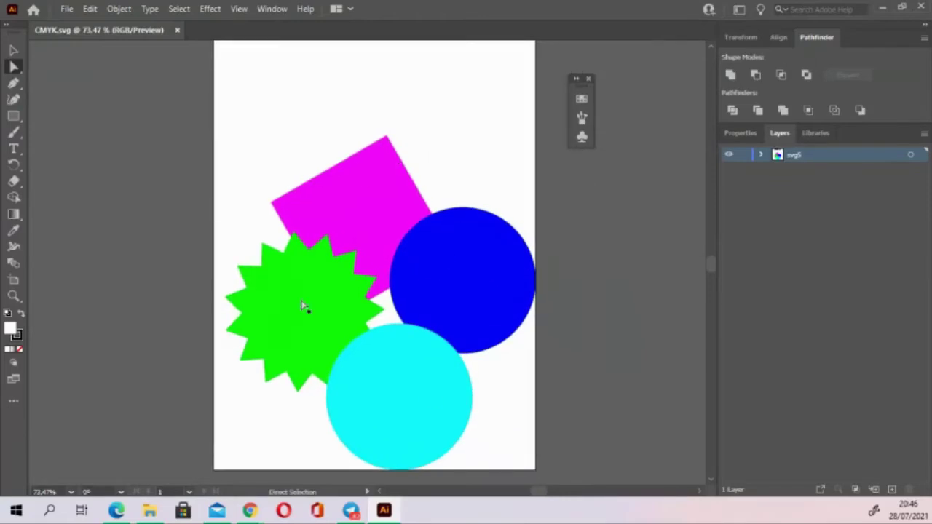
# Go from Uji Coba Inkscape into PDF-CMYK and open CMYK-CMYK.pdf with Adobe Illustrator 2021
pyautogui.hotkey('alt', 'Tab')
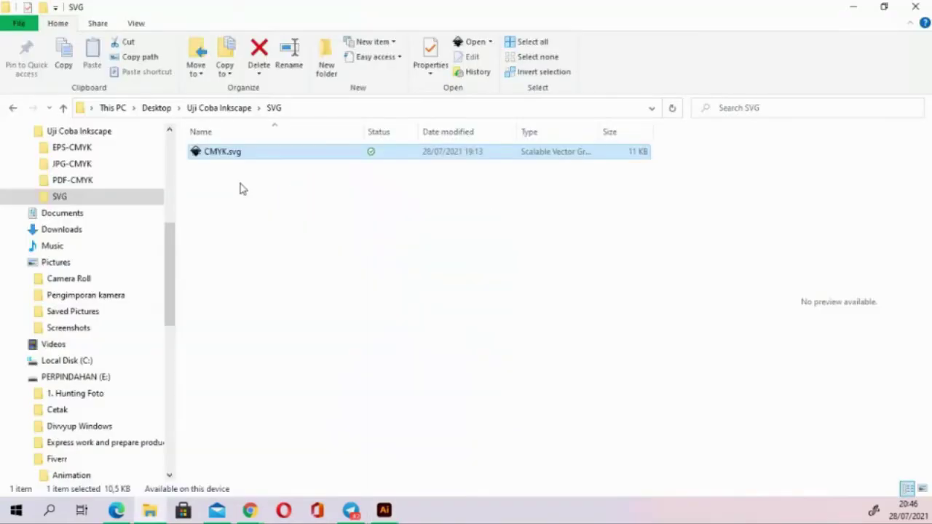
pyautogui.click(240, 188)
pyautogui.hotkey('alt', 'Up')
pyautogui.press('Up')
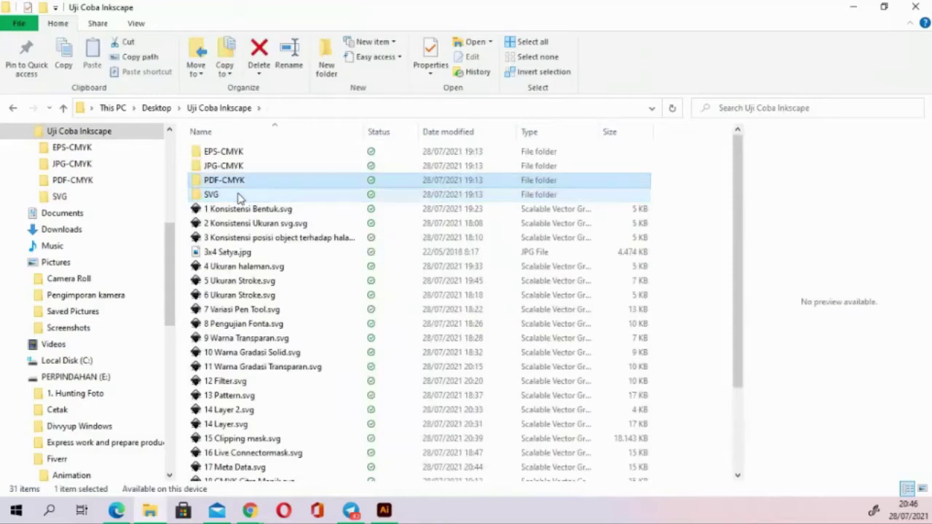
pyautogui.press('Return')
pyautogui.click(229, 156)
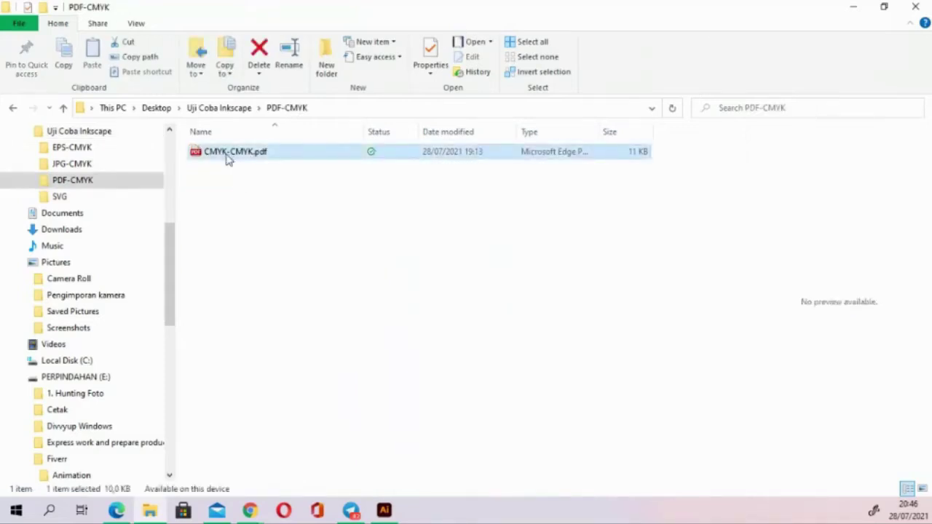
pyautogui.rightClick(223, 158)
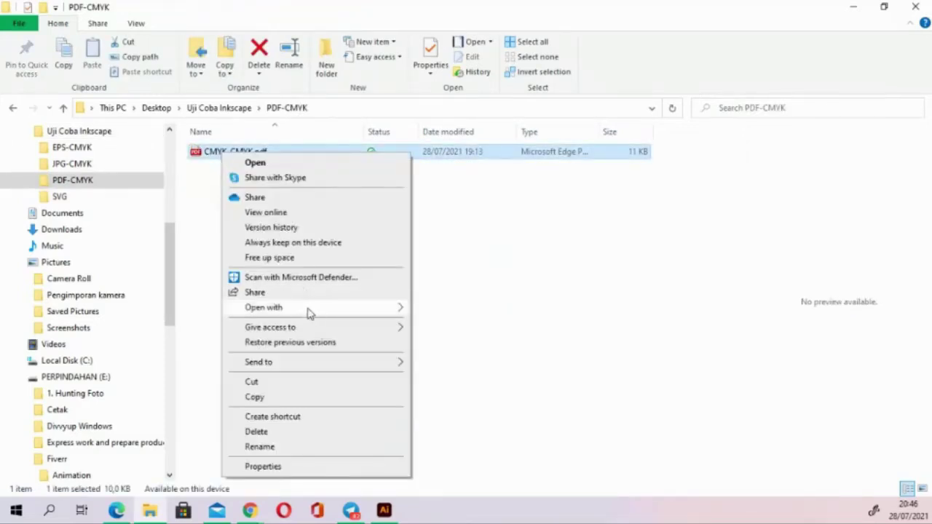
pyautogui.moveTo(263, 307)
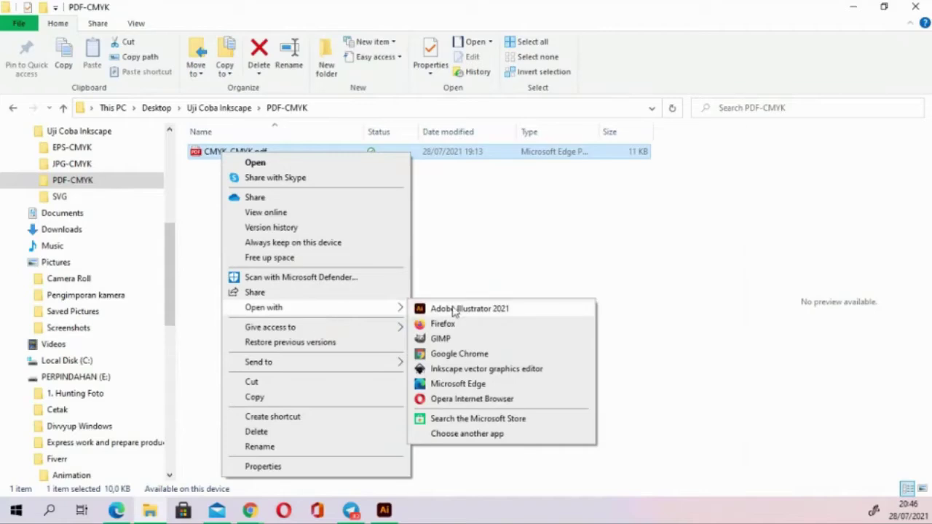
pyautogui.click(454, 310)
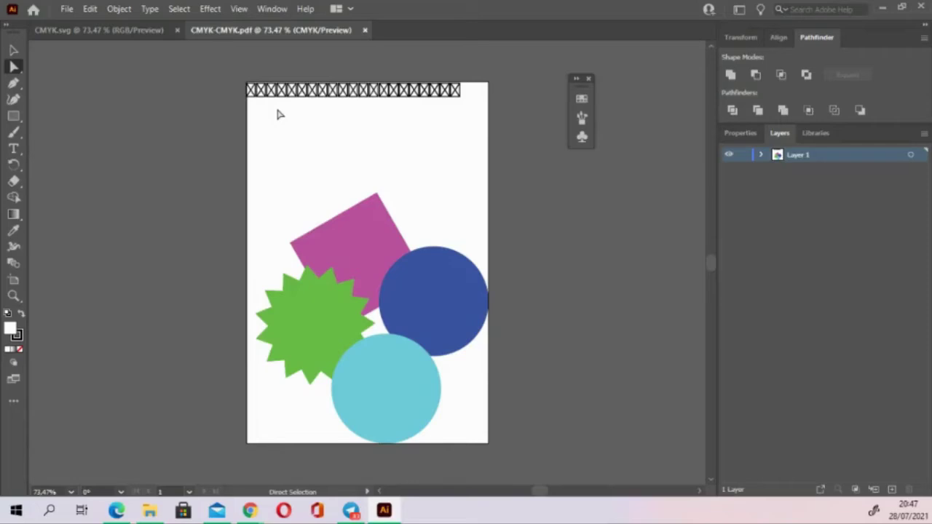
# Expand the PDF's Layer 1, compare it with the CMYK.svg tab, then browse the Edit menu
pyautogui.click(759, 155)
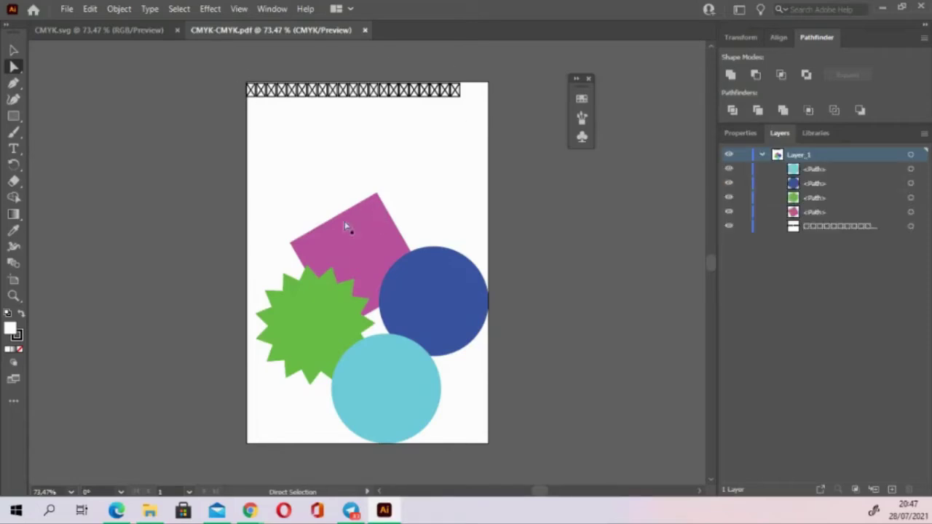
pyautogui.click(142, 34)
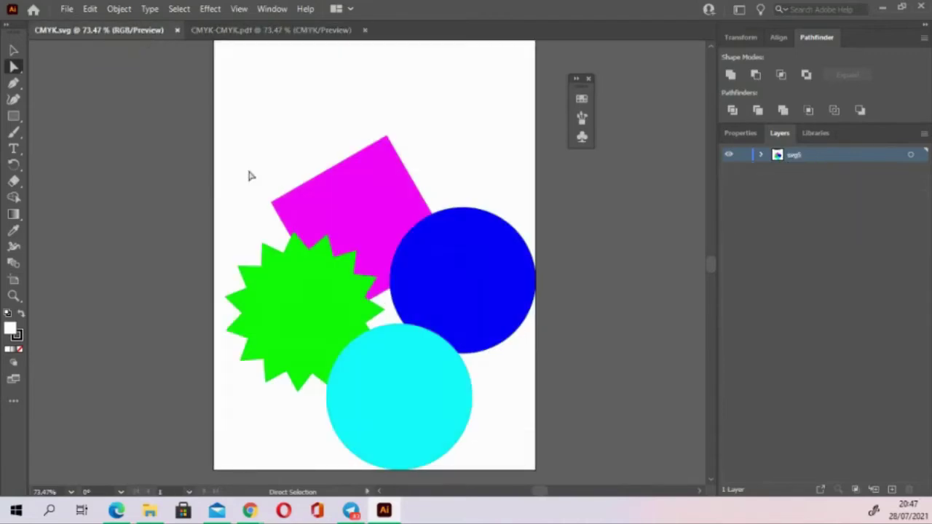
pyautogui.click(265, 32)
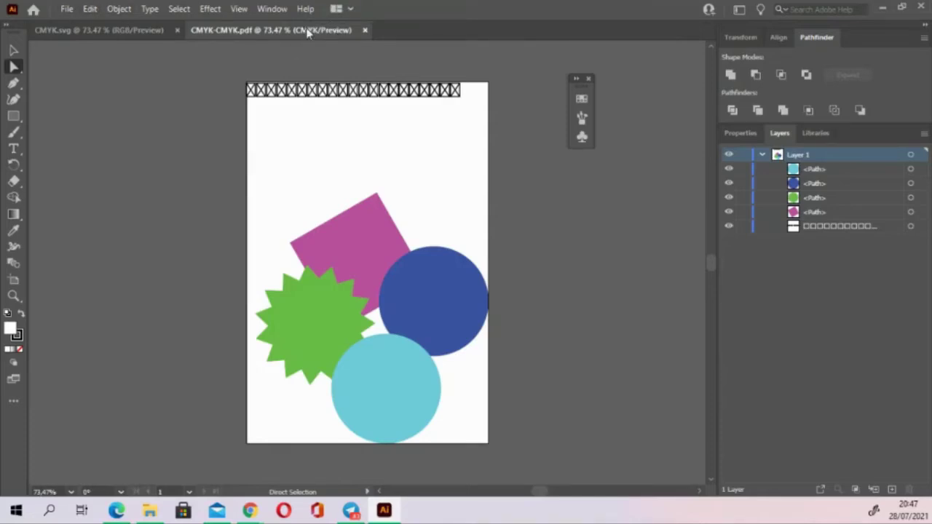
pyautogui.click(88, 10)
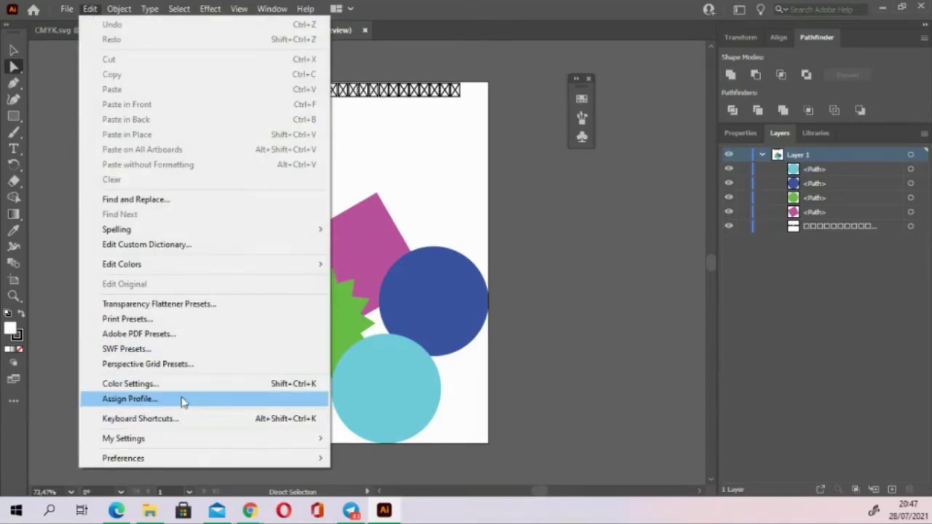
# Check that Document Color Mode is CMYK Color, then close the menu unchanged
pyautogui.click(66, 8)
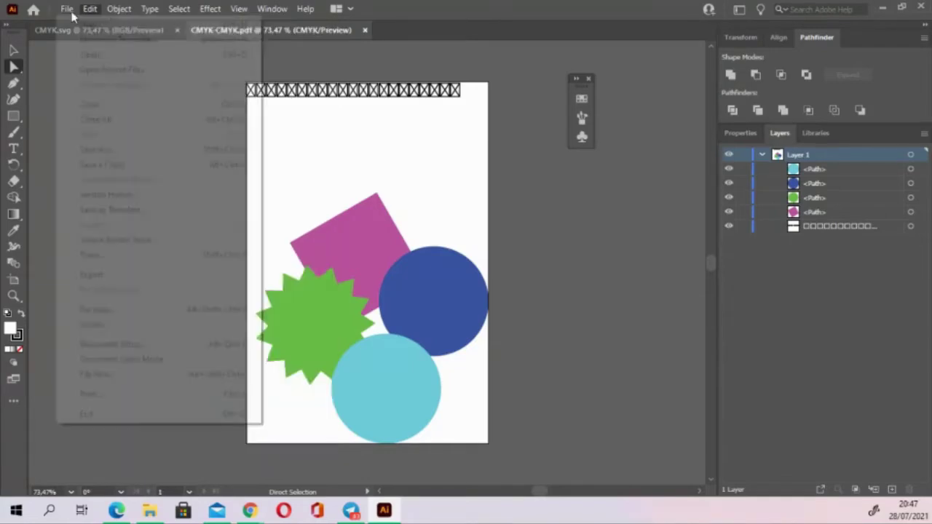
pyautogui.moveTo(121, 359)
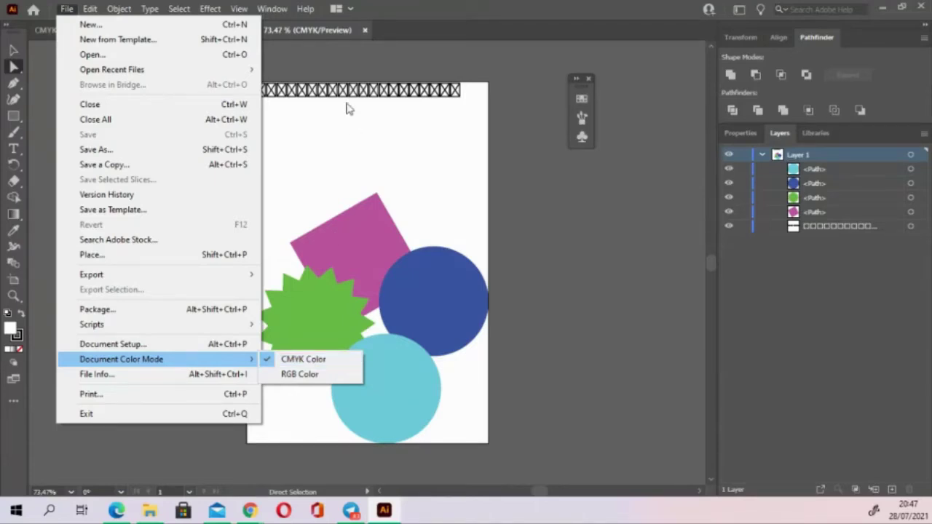
pyautogui.click(408, 113)
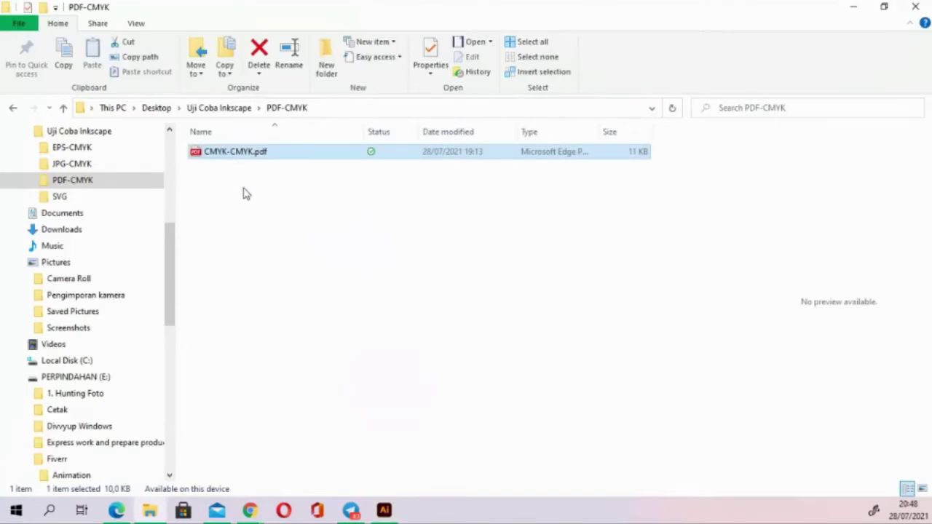
# Go up to Uji Coba Inkscape and open the EPS-CMYK folder
pyautogui.hotkey('alt', 'Up')
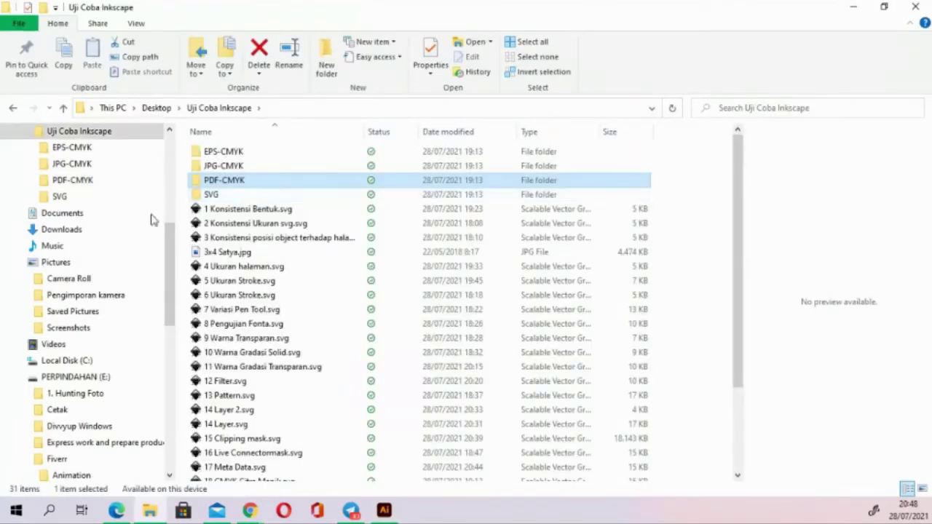
pyautogui.click(236, 153)
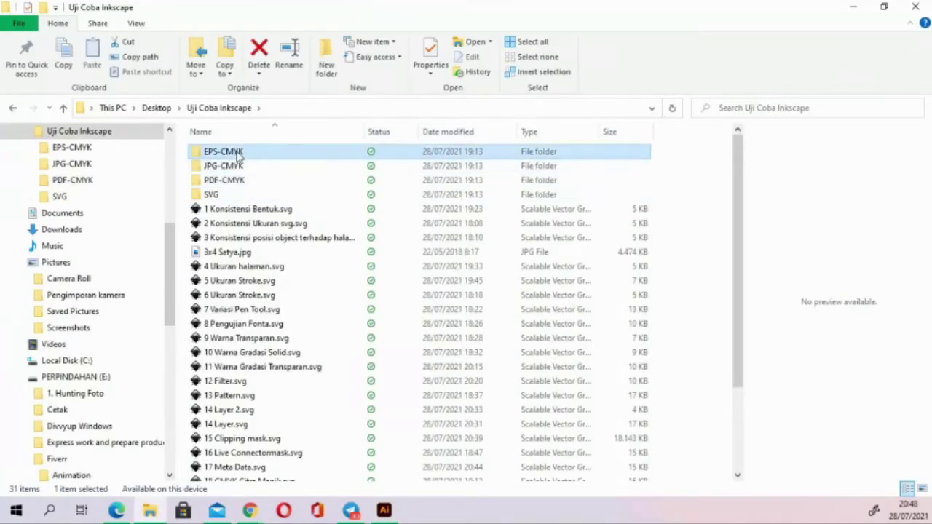
pyautogui.rightClick(237, 153)
pyautogui.click(222, 155)
pyautogui.doubleClick(222, 155)
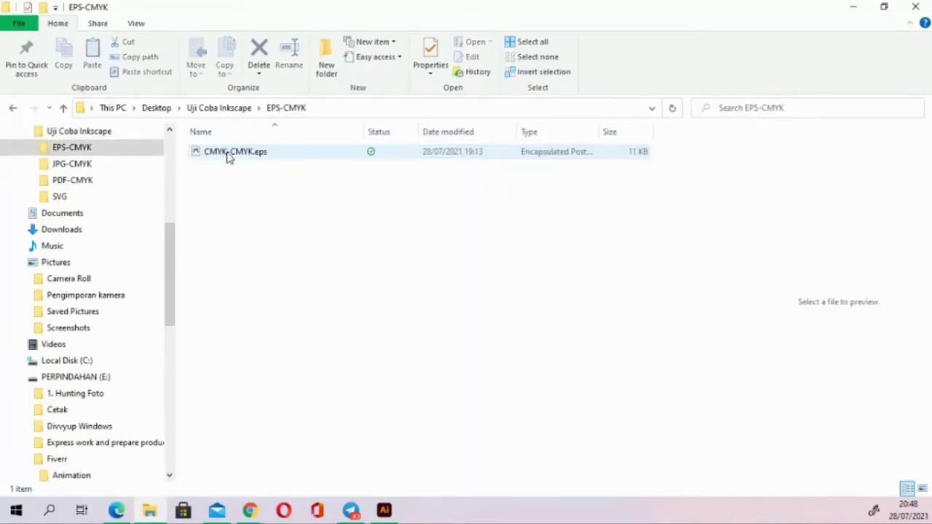
# Close the CMYK-CMYK.pdf document in Illustrator
pyautogui.rightClick(228, 156)
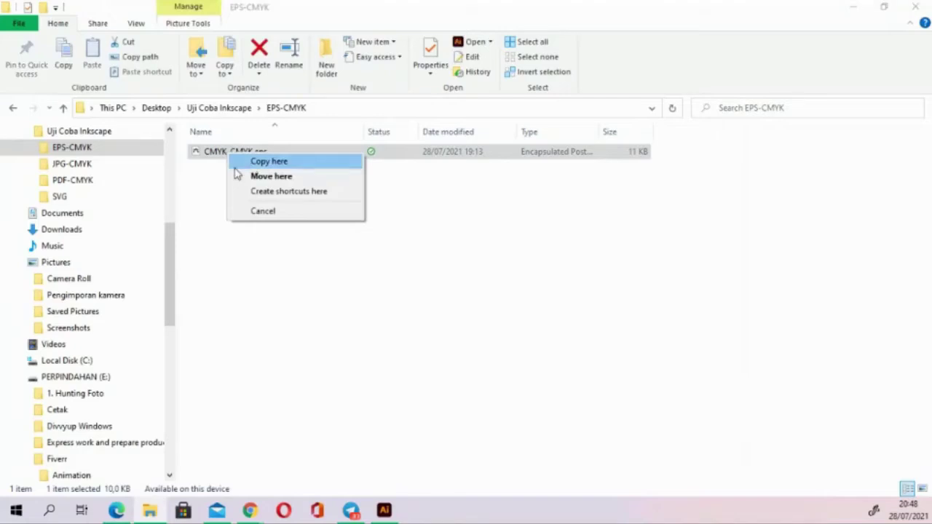
pyautogui.press('Escape')
pyautogui.click(384, 510)
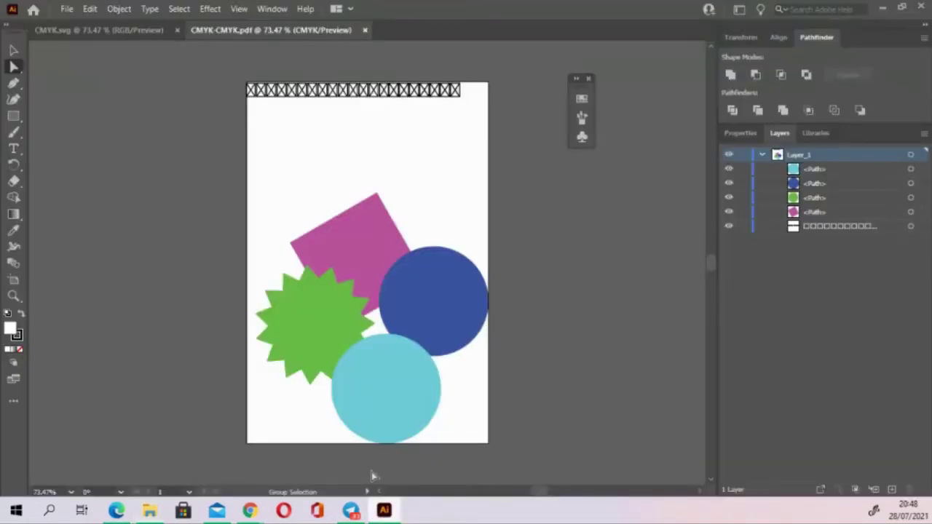
pyautogui.click(365, 30)
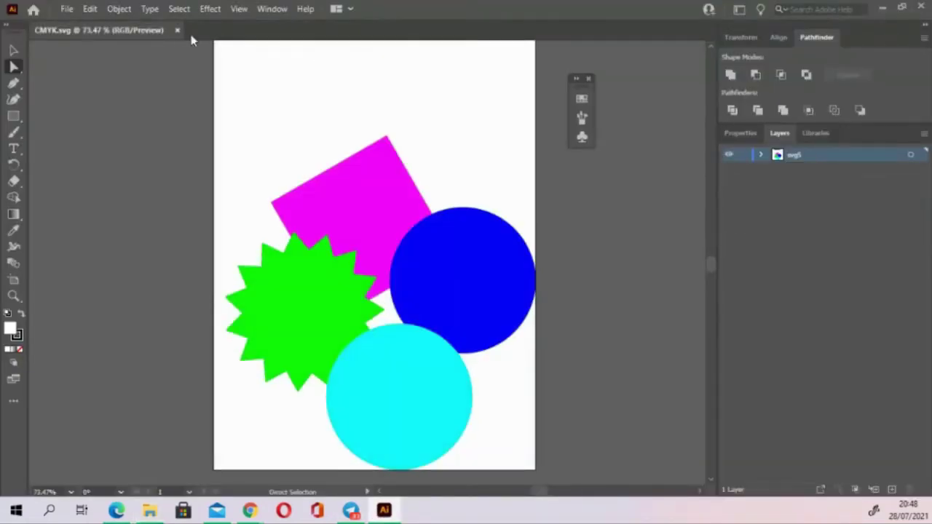
# Select CMYK-CMYK.eps in Explorer and drag it toward the Illustrator window
pyautogui.hotkey('alt', 'Tab')
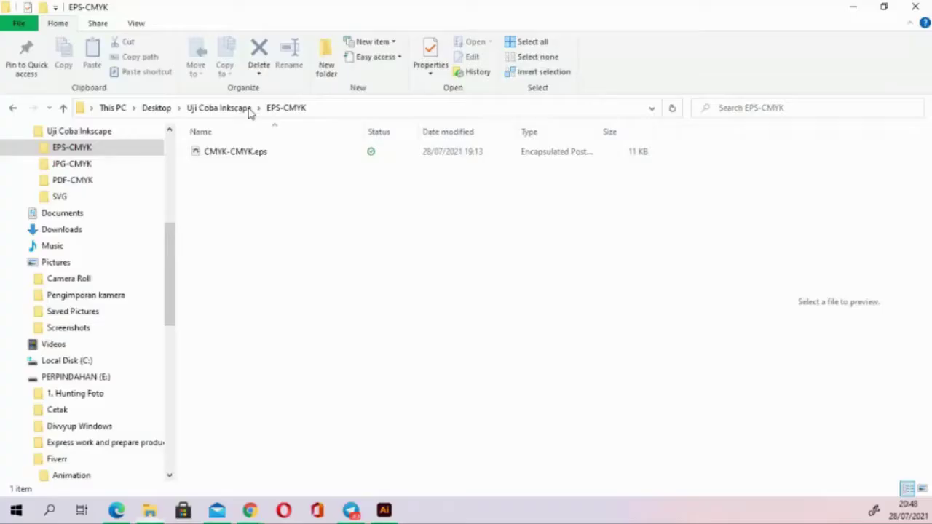
pyautogui.click(199, 151)
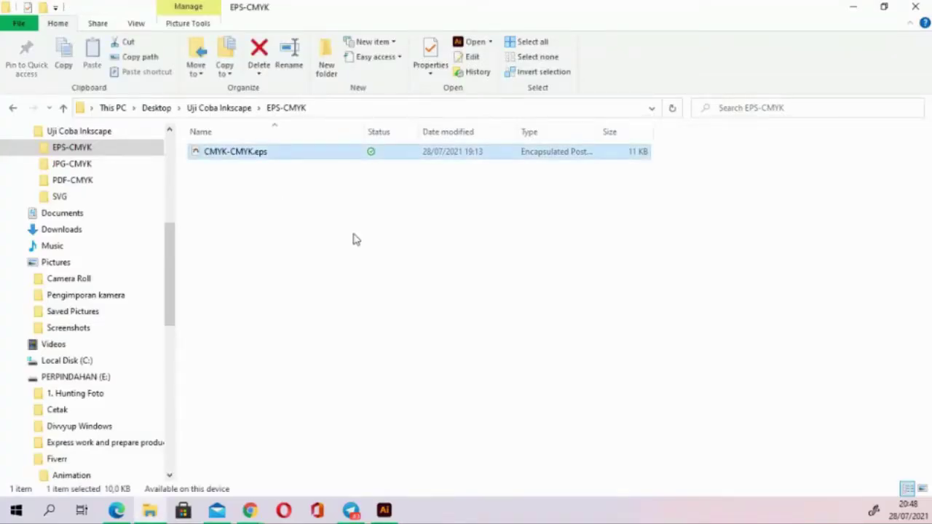
pyautogui.click(249, 179)
pyautogui.doubleClick(240, 154)
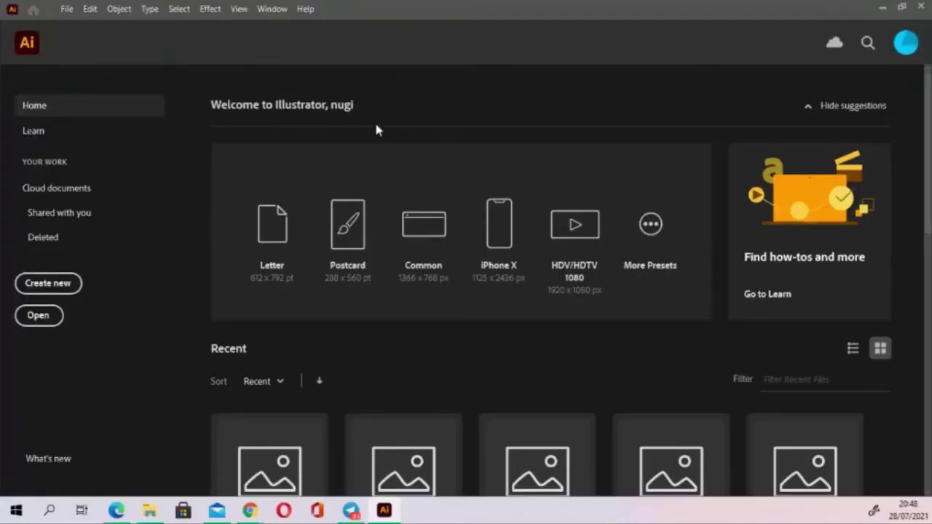
pyautogui.hotkey('alt', 'Tab')
pyautogui.moveTo(240, 151)
pyautogui.mouseDown()
pyautogui.moveTo(316, 214)
pyautogui.moveTo(399, 112)
pyautogui.mouseUp()
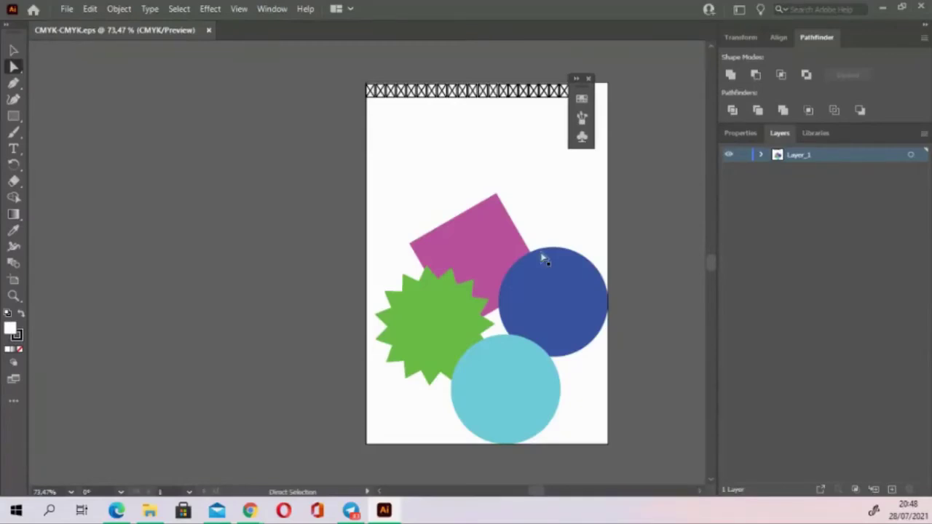
# Drop CMYK-CMYK.eps into Illustrator, expand Layer_1, and select its missing-glyph text object
pyautogui.moveTo(540, 256); pyautogui.dragTo(387, 271)
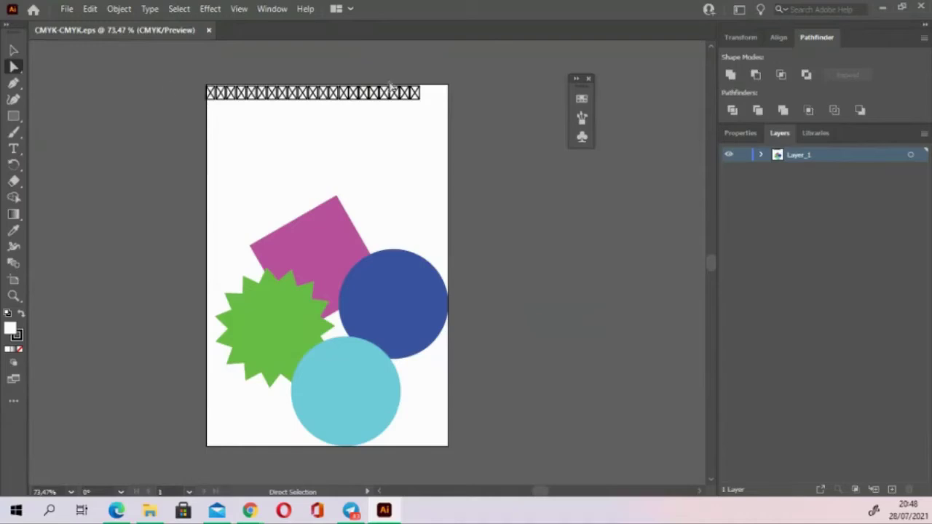
pyautogui.click(761, 155)
pyautogui.click(793, 229)
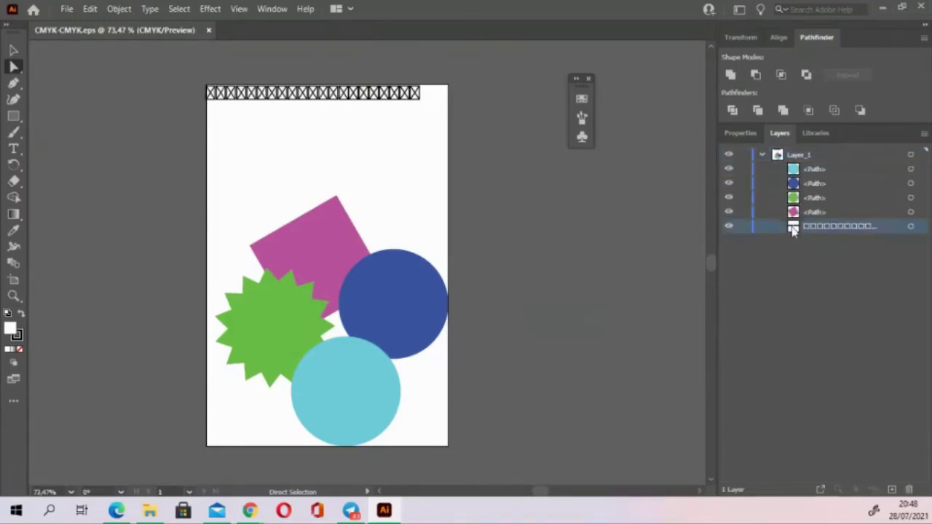
pyautogui.click(909, 226)
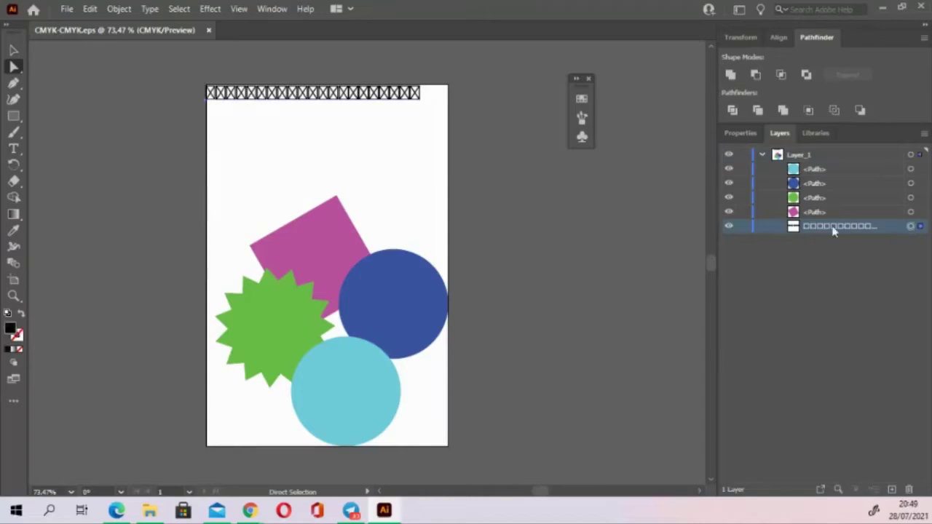
pyautogui.hscroll(-2, 277, 95)
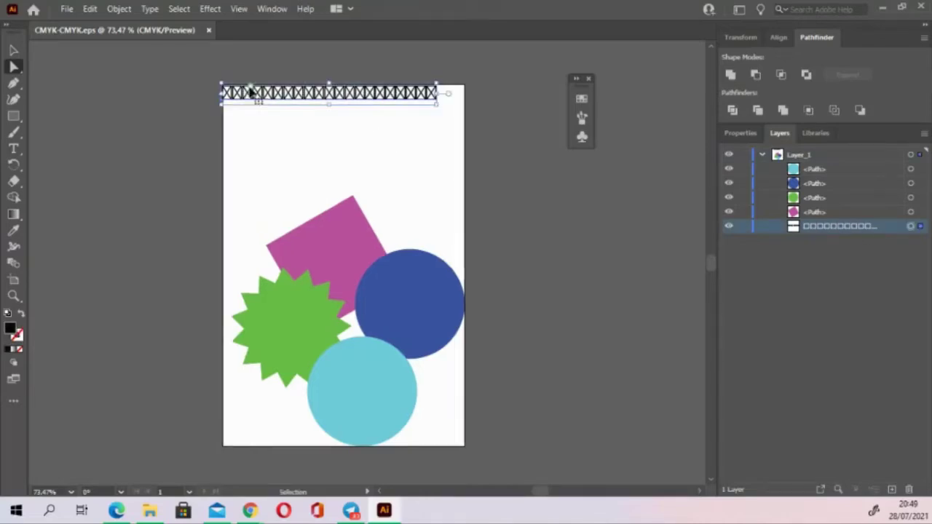
pyautogui.scroll(1, 286, 95)
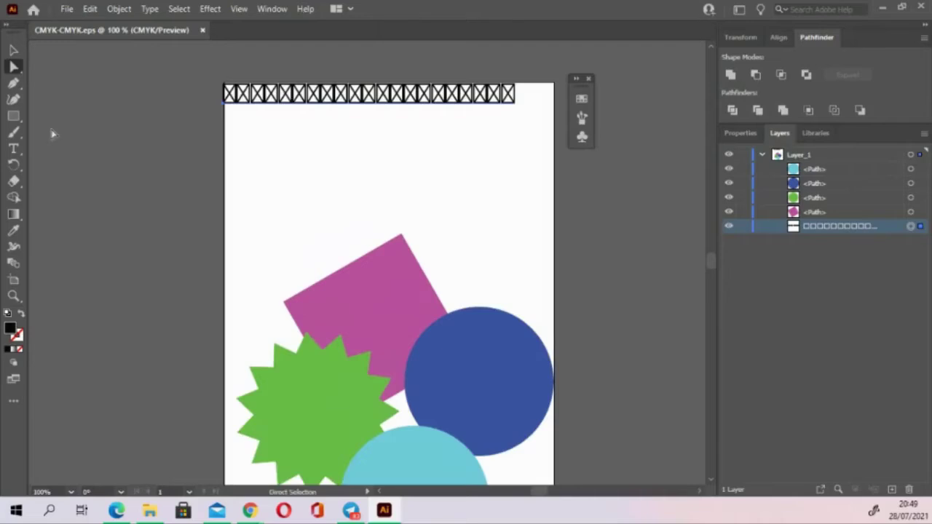
# Backspace the placeholder text down to seven boxes, then select it and show its properties
pyautogui.click(14, 148)
pyautogui.click(251, 95)
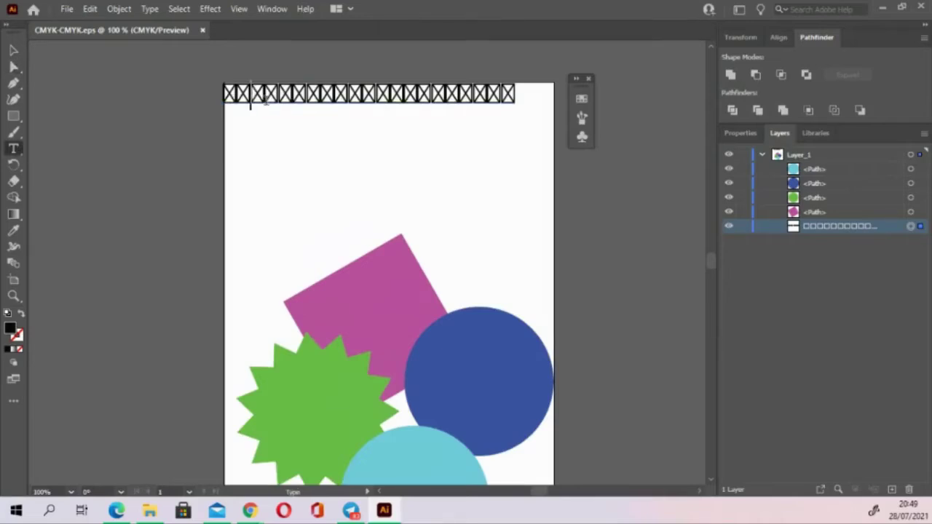
pyautogui.press('BackSpace')
pyautogui.press('BackSpace')
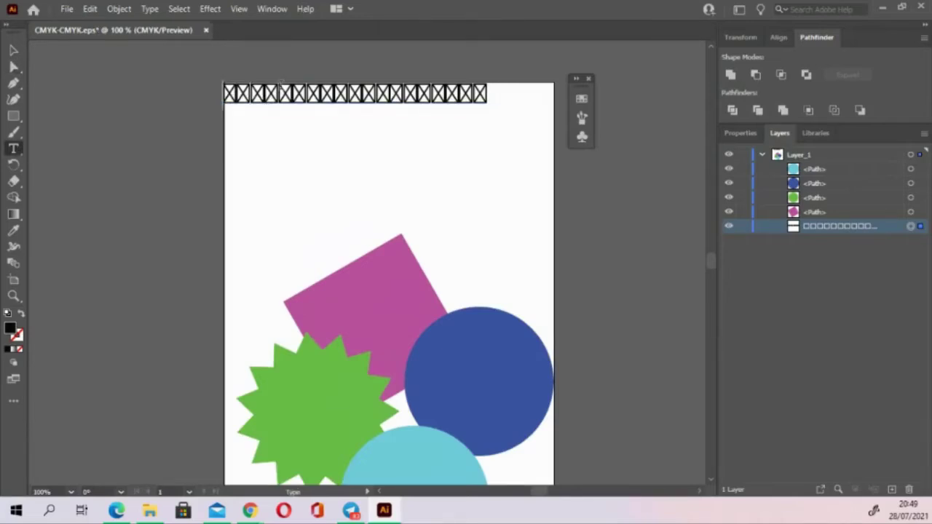
pyautogui.press('BackSpace')
pyautogui.press('BackSpace')
pyautogui.press('BackSpace')
pyautogui.press('BackSpace')
pyautogui.press('BackSpace')
pyautogui.press('BackSpace')
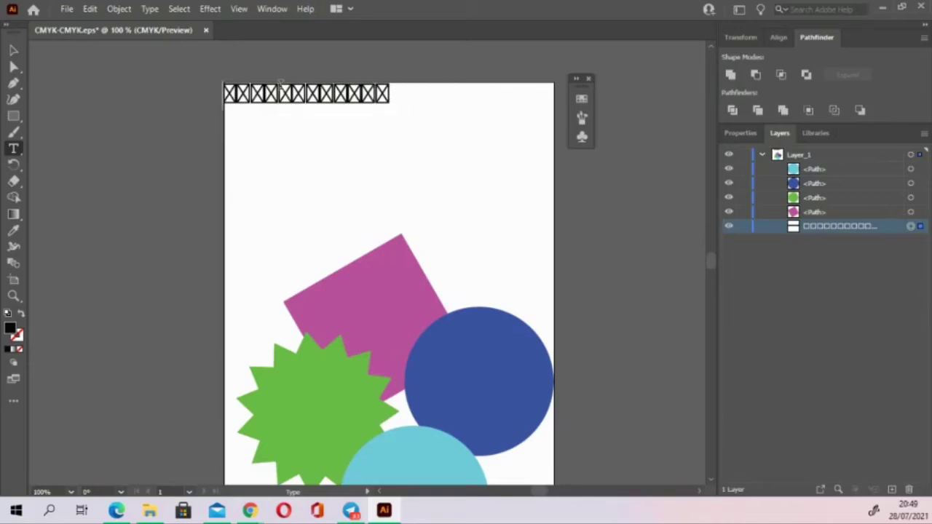
pyautogui.press('BackSpace')
pyautogui.press('BackSpace')
pyautogui.press('BackSpace')
pyautogui.press('BackSpace')
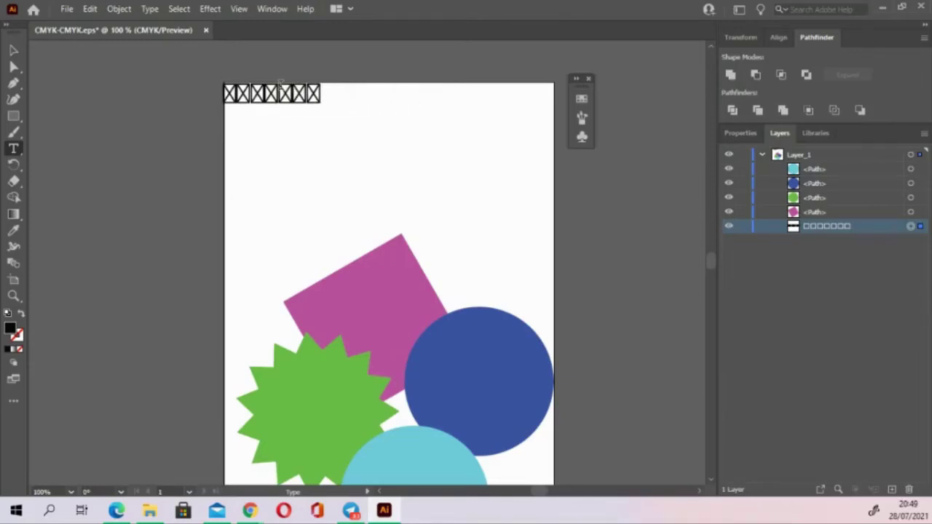
pyautogui.hotkey('ctrl', 'a')
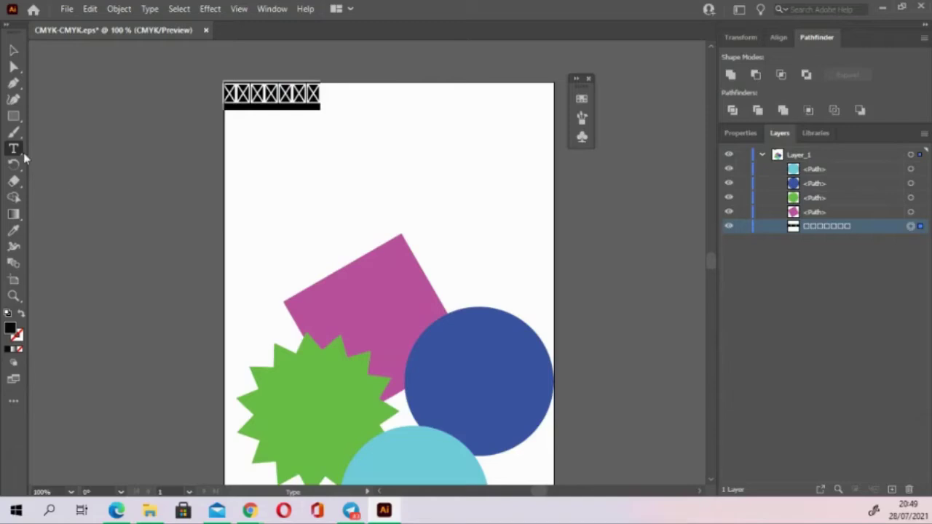
pyautogui.click(15, 149)
pyautogui.click(740, 132)
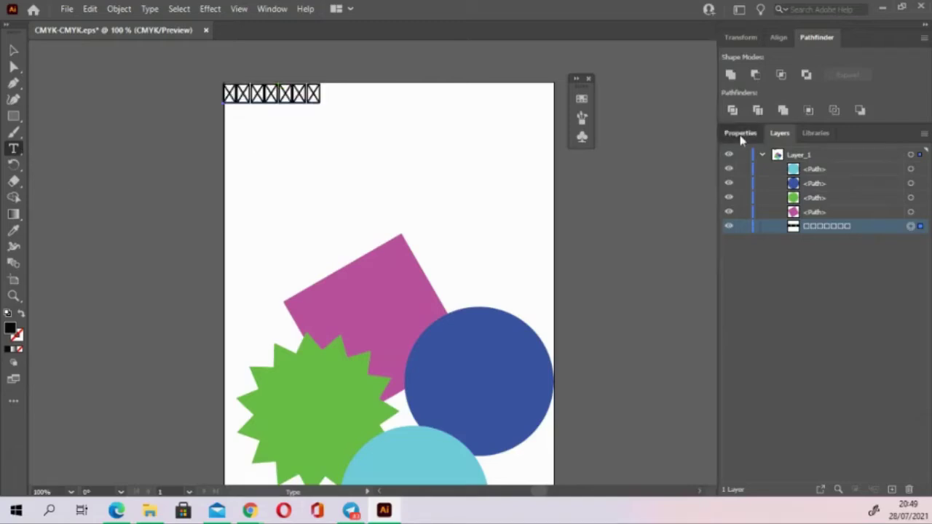
# Open and dismiss the font family list, keeping Myriad Pro
pyautogui.scroll(-3, 834, 320)
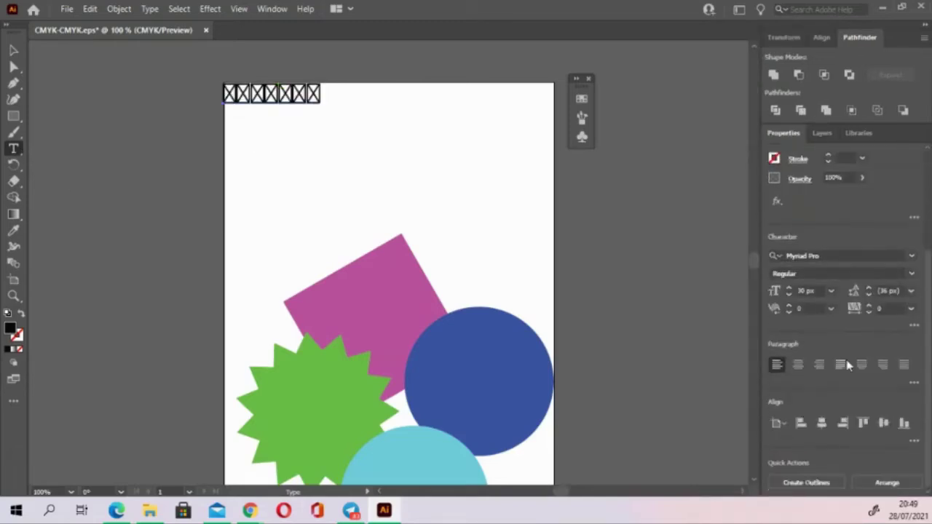
pyautogui.click(912, 256)
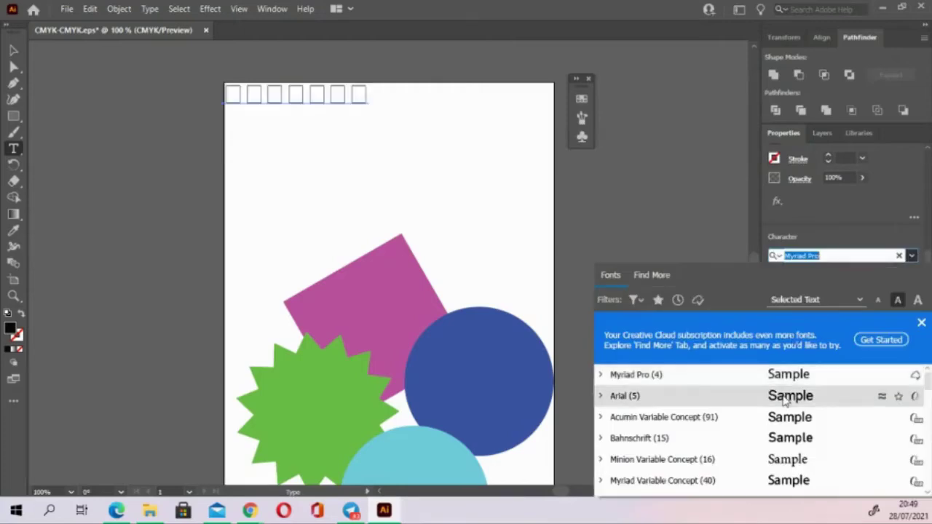
pyautogui.press('Escape')
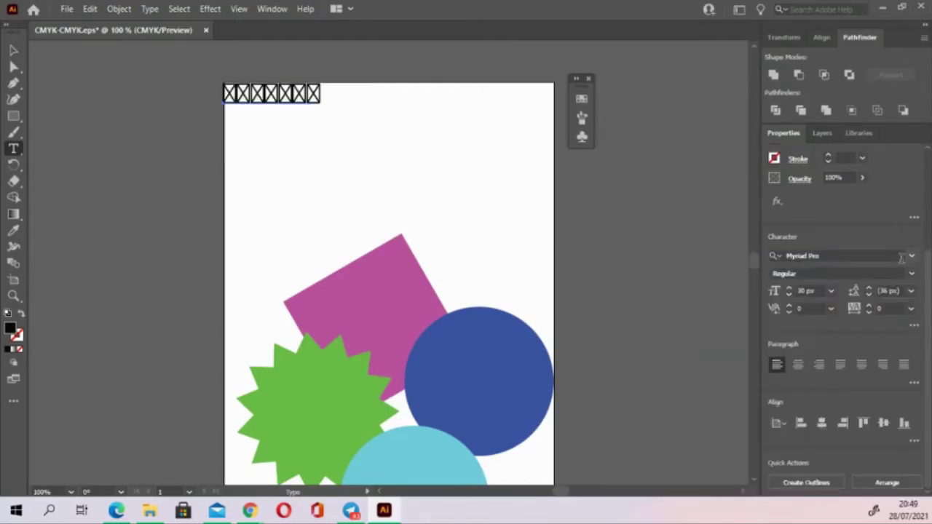
pyautogui.click(859, 256)
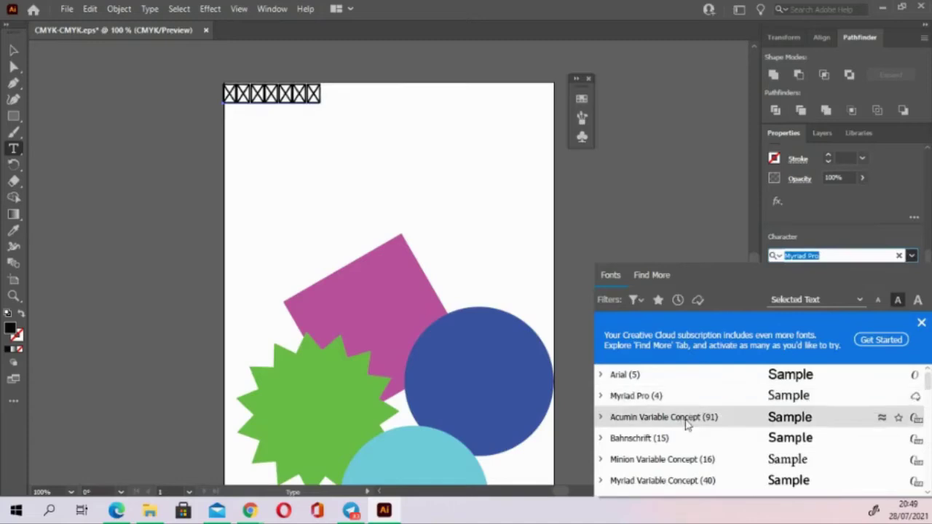
pyautogui.press('Escape')
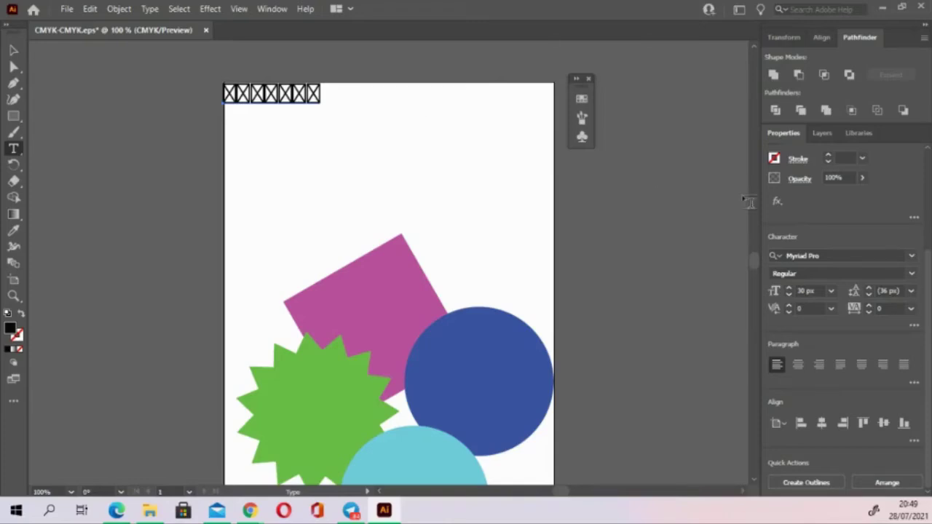
pyautogui.moveTo(626, 177)
pyautogui.mouseDown()
pyautogui.moveTo(590, 138)
pyautogui.moveTo(590, 173)
pyautogui.mouseUp()
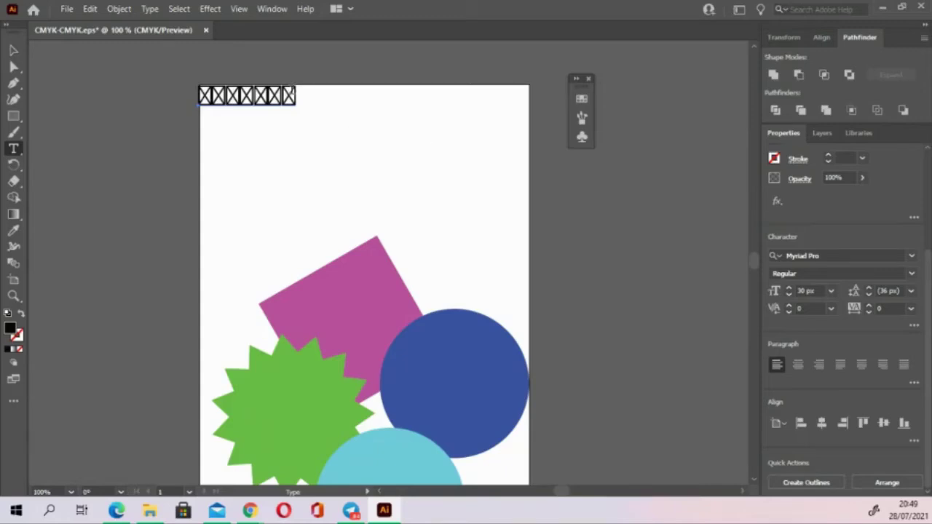
# Apply Bahnschrift to the placeholder text, previewing fonts with the word Typography
pyautogui.click(294, 94)
pyautogui.click(911, 256)
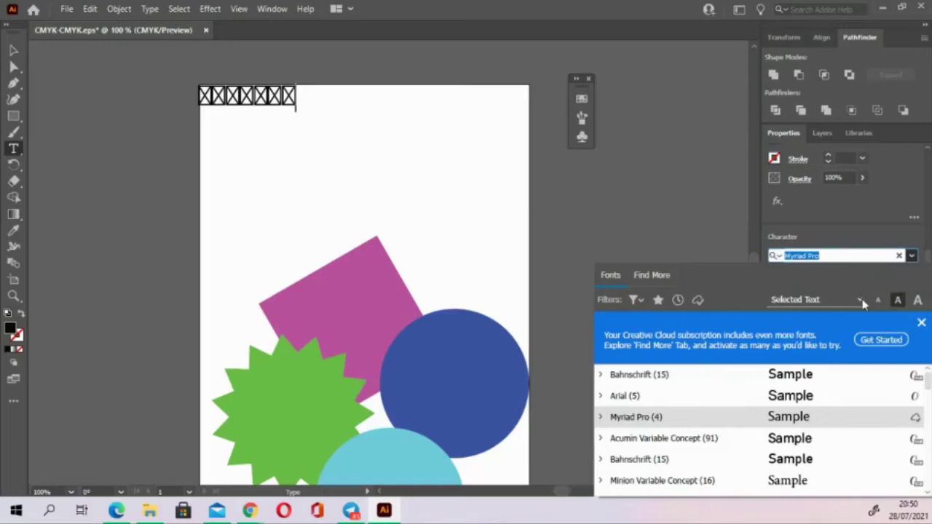
pyautogui.click(860, 300)
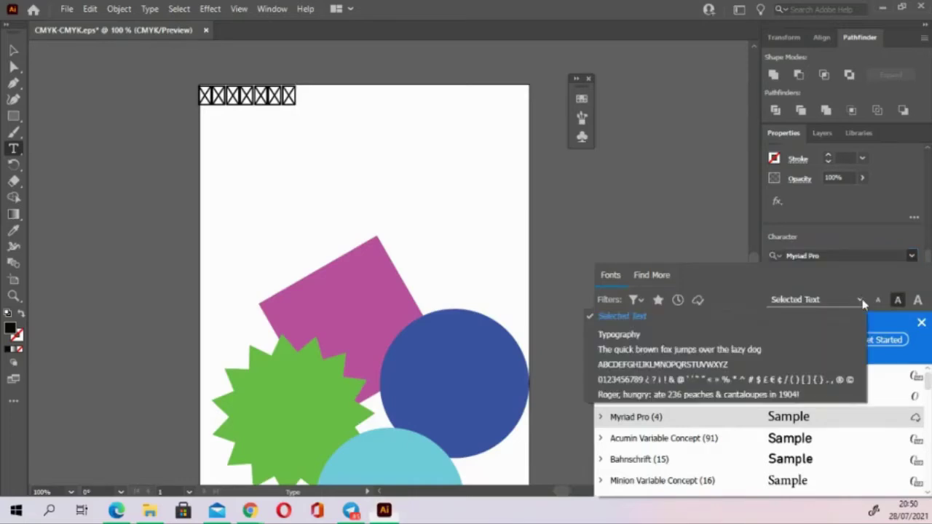
pyautogui.click(801, 337)
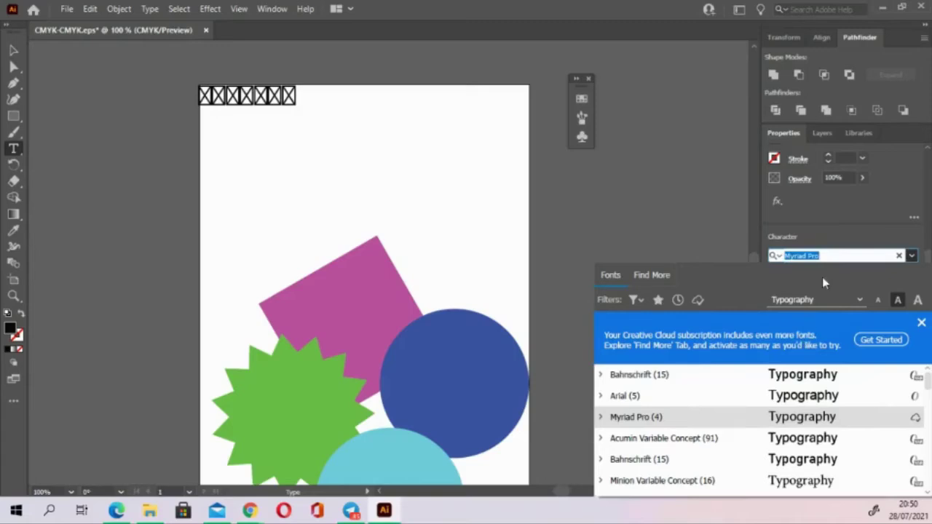
pyautogui.click(823, 375)
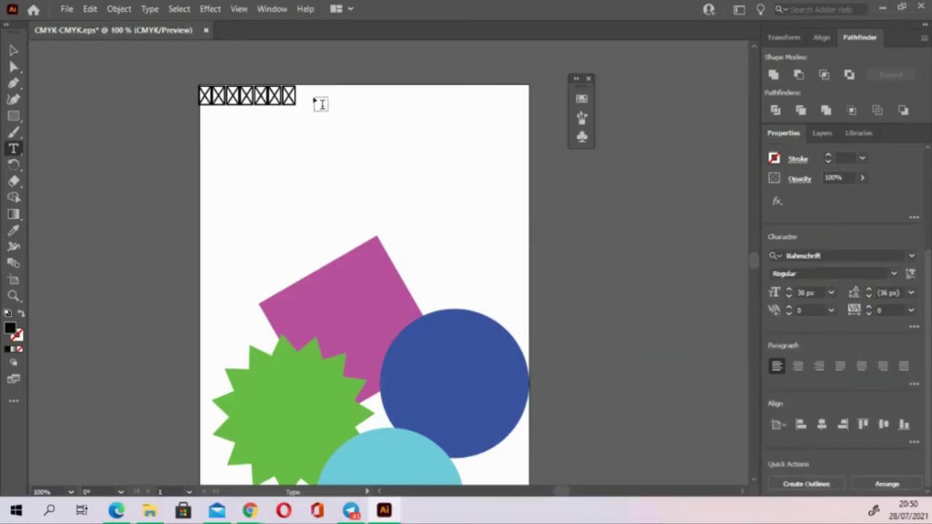
# Select all the placeholder text, browse the font list again, and leave text editing
pyautogui.hotkey('ctrl', 'a')
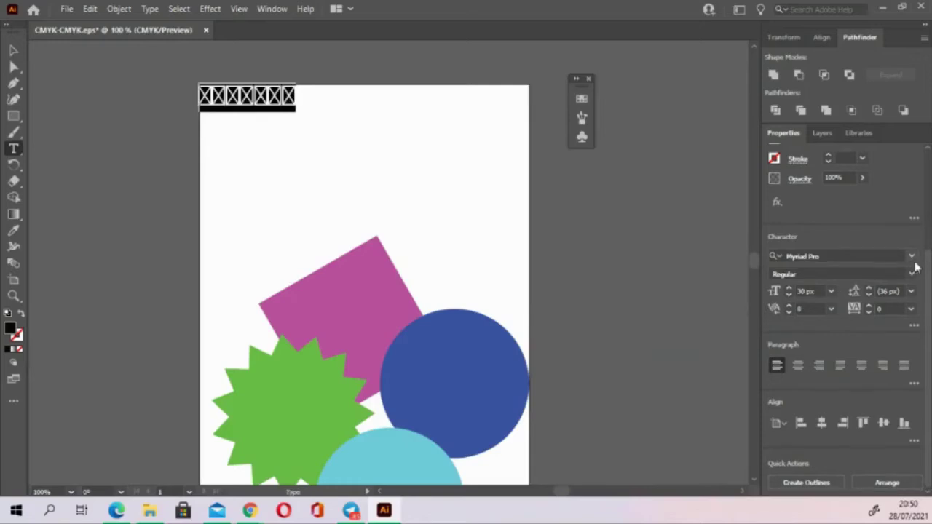
pyautogui.click(911, 255)
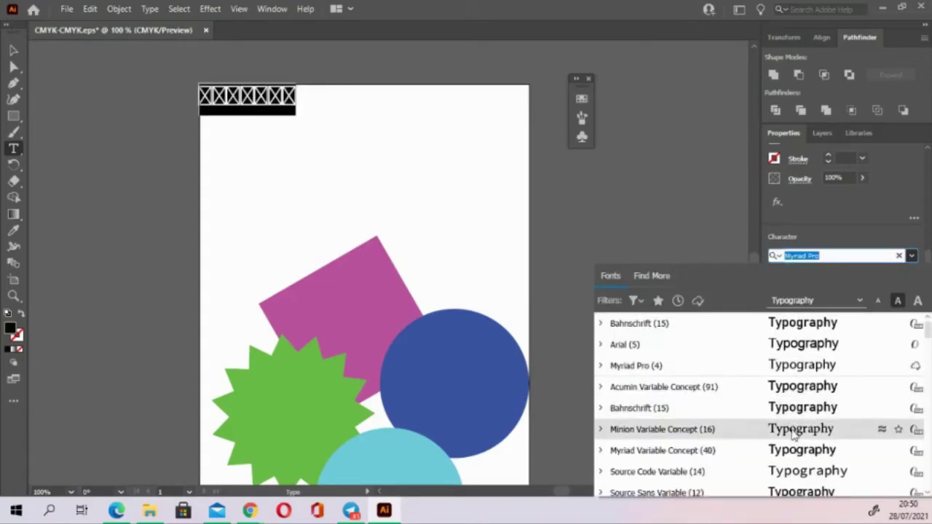
pyautogui.scroll(-3, 790, 411)
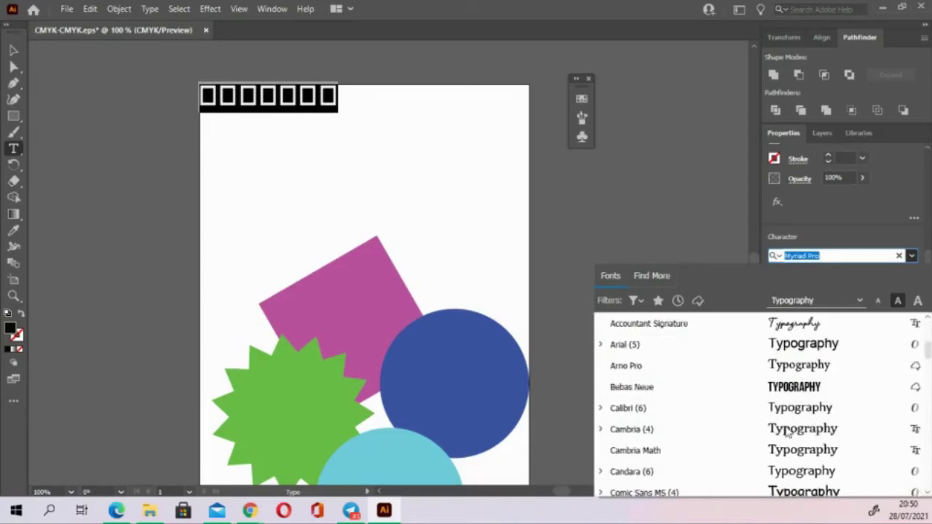
pyautogui.press('Escape')
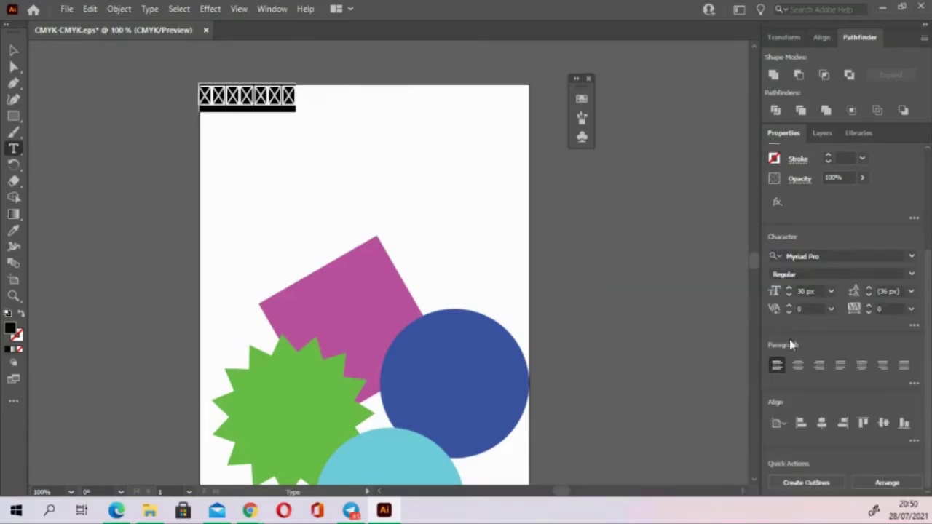
pyautogui.click(14, 50)
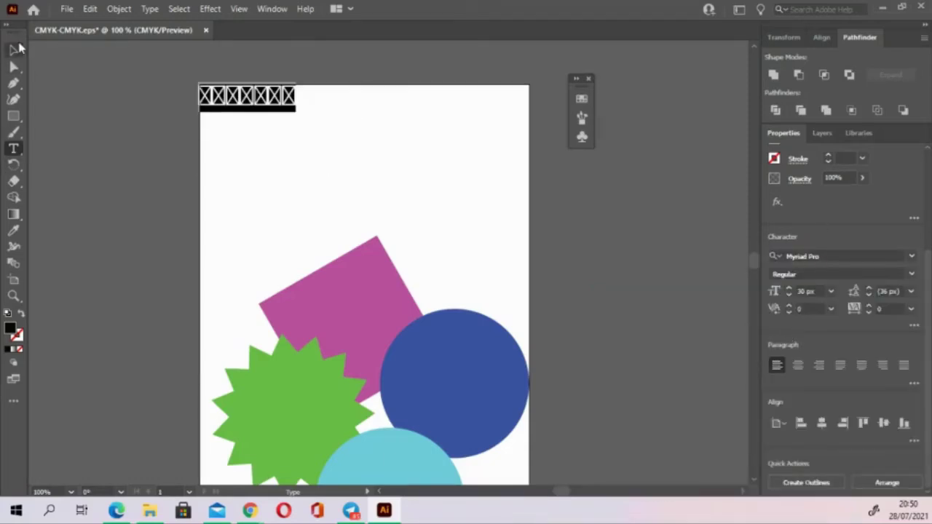
# Close CMYK-CMYK.eps, choosing No to discard changes, and bring File Explorer forward
pyautogui.click(254, 220)
pyautogui.scroll(-2, 328, 189)
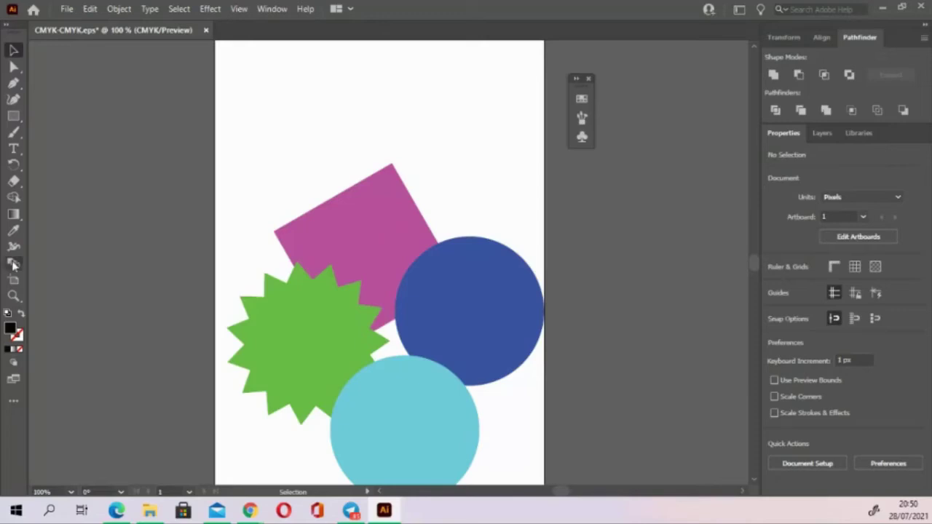
pyautogui.click(206, 30)
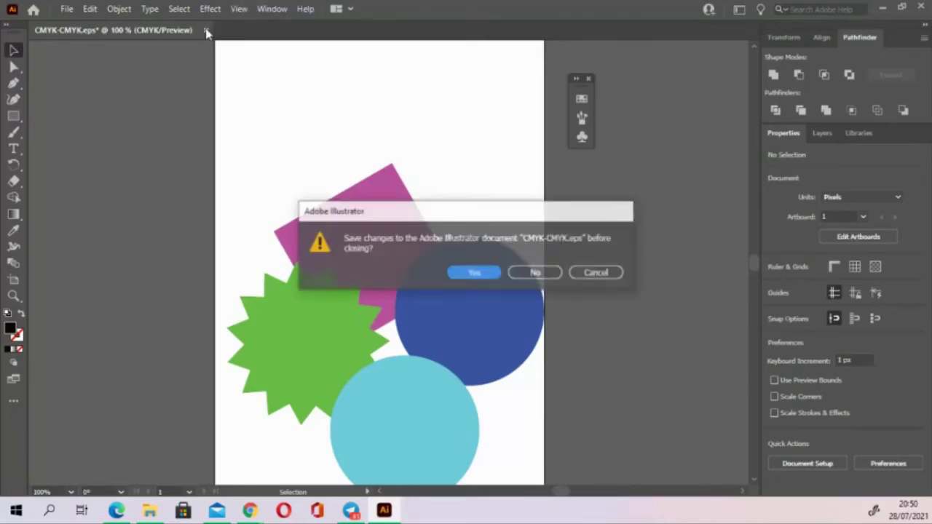
pyautogui.click(533, 275)
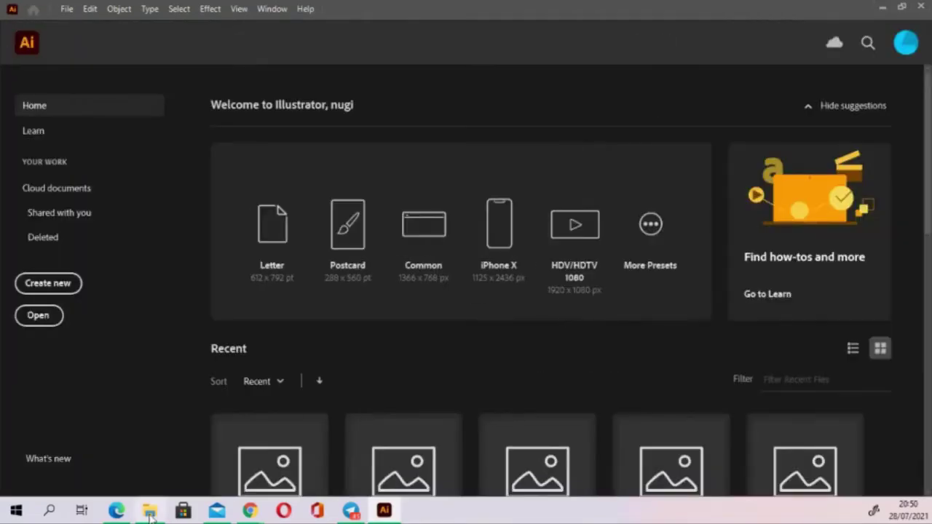
pyautogui.click(149, 513)
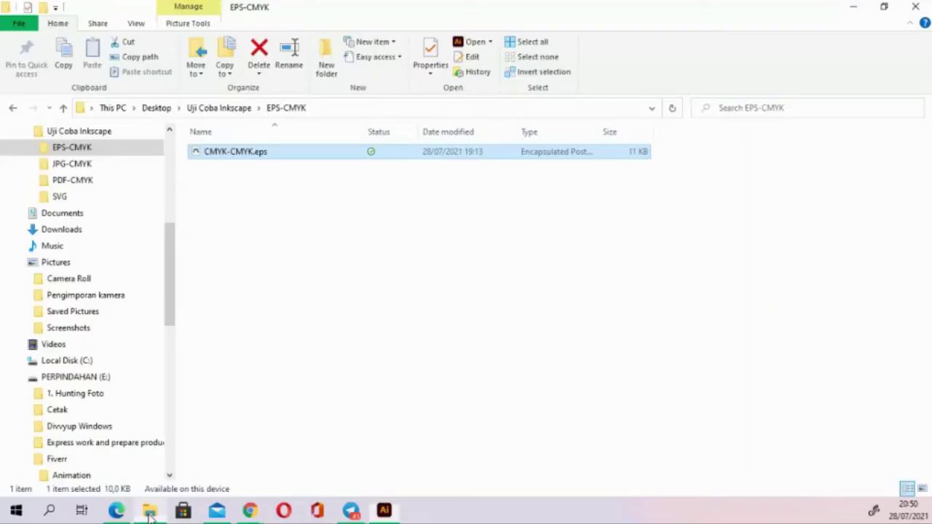
# Jump to Uji Coba Inkscape via the address bar and select 18 CMYK Citra Manik.svg
pyautogui.click(232, 109)
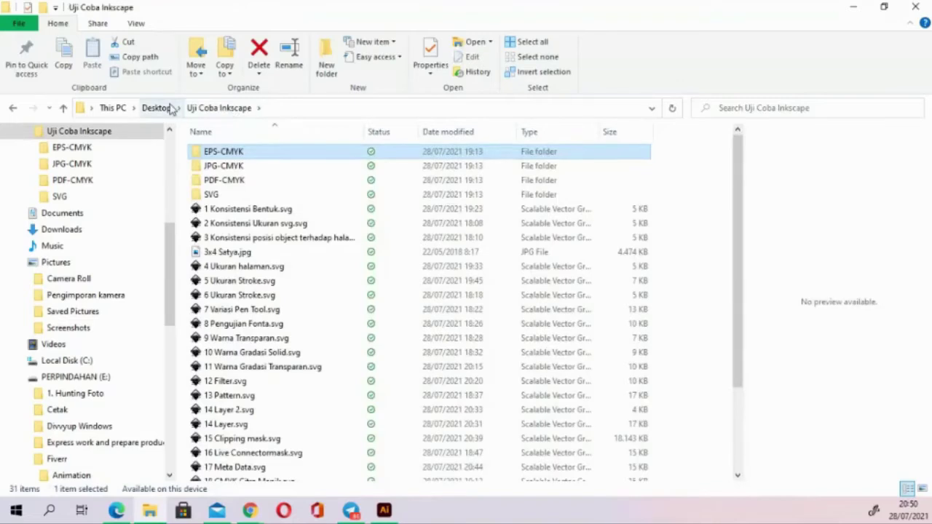
pyautogui.scroll(-2, 284, 318)
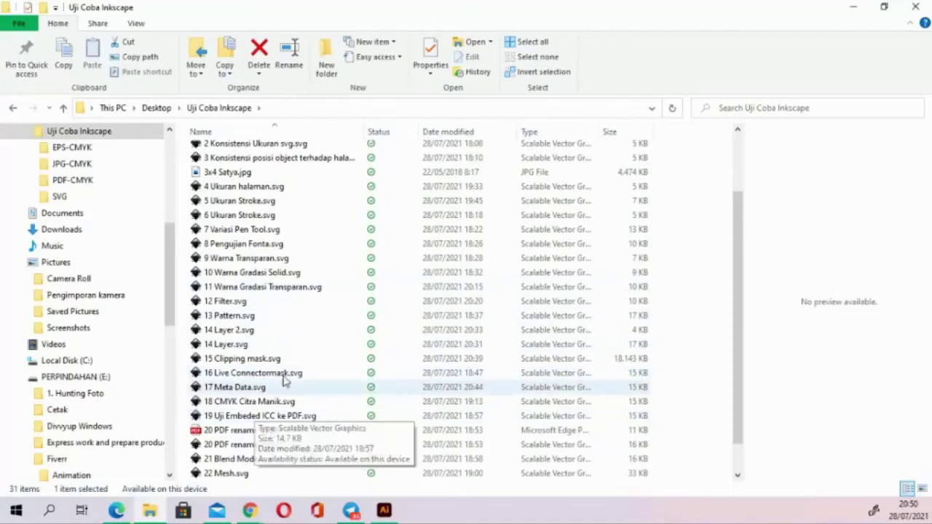
pyautogui.scroll(-1, 323, 328)
pyautogui.moveTo(323, 327)
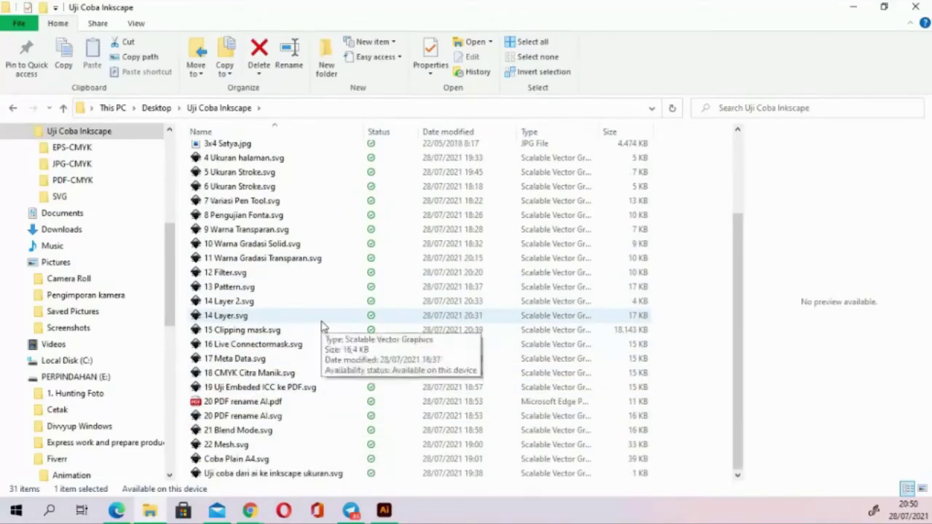
pyautogui.click(259, 390)
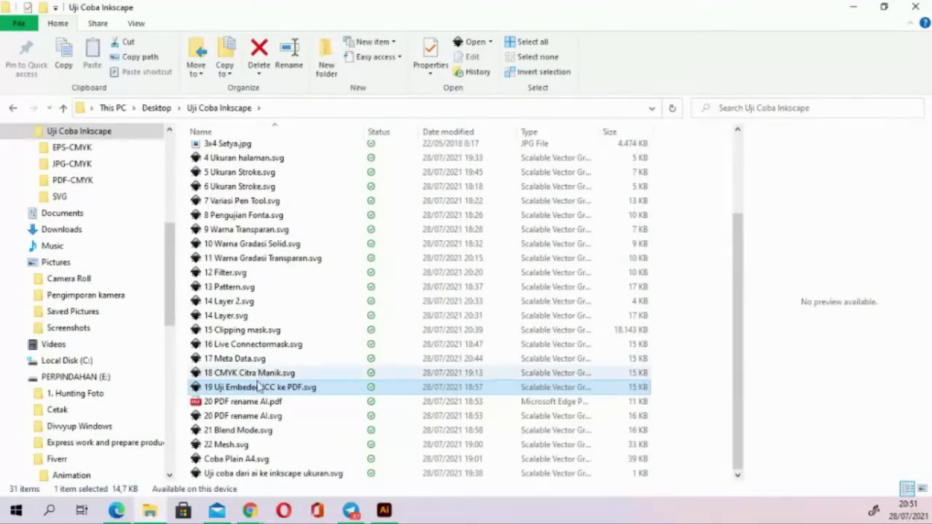
pyautogui.click(256, 374)
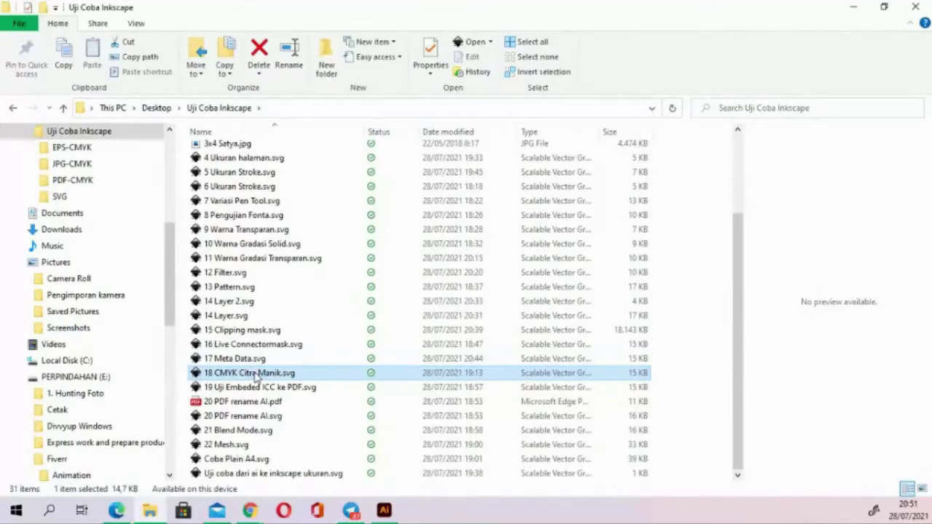
# Open 18 CMYK Citra Manik.svg and convert the 'CMYK dari Citra manik' title to paths
pyautogui.doubleClick(256, 374)
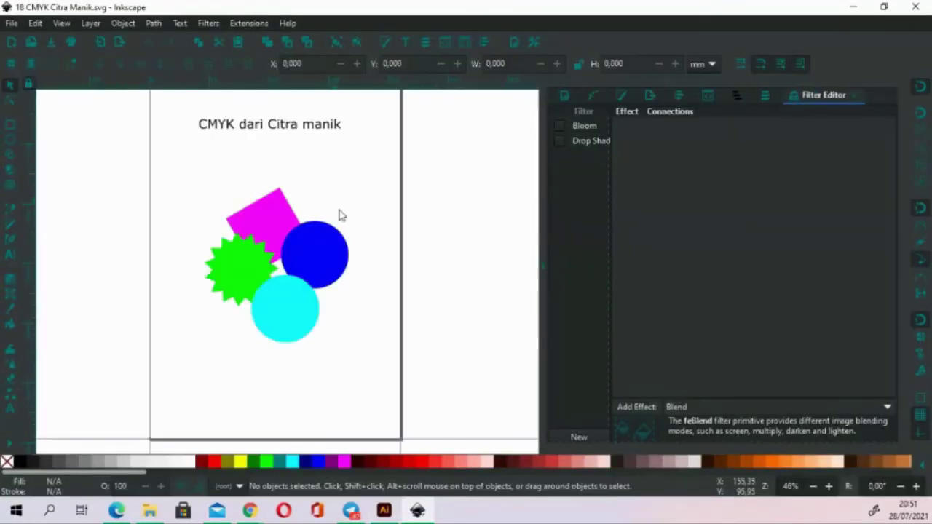
pyautogui.moveTo(113, 145)
pyautogui.mouseDown()
pyautogui.moveTo(380, 213)
pyautogui.moveTo(401, 208)
pyautogui.mouseUp()
pyautogui.keyDown('ctrl'); pyautogui.click(318, 185); pyautogui.keyUp('ctrl')
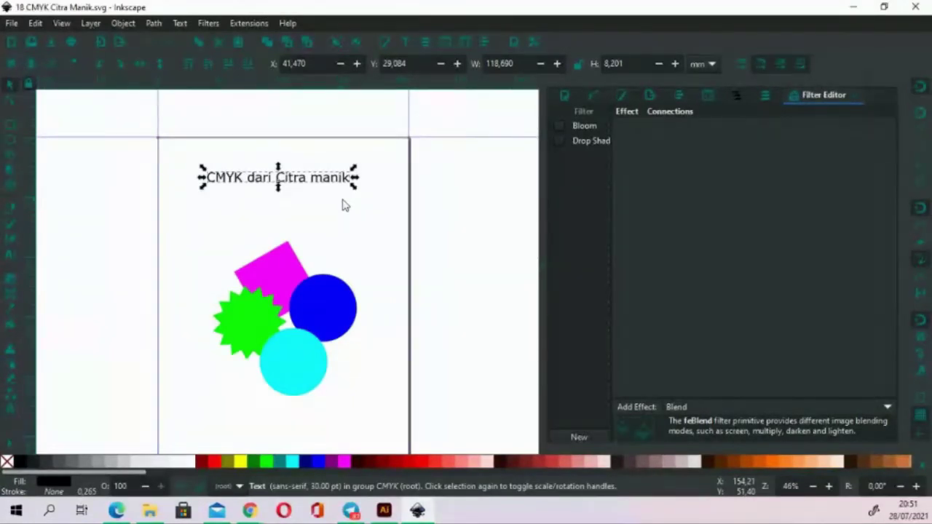
pyautogui.hotkey('shift', 'ctrl', 'c')
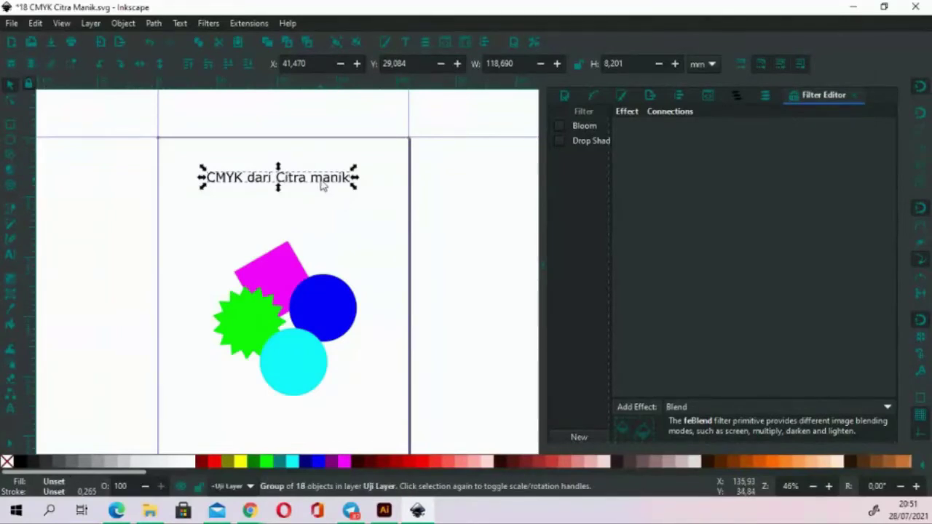
# Inspect the nodes, then save the file and close Inkscape
pyautogui.press('n')
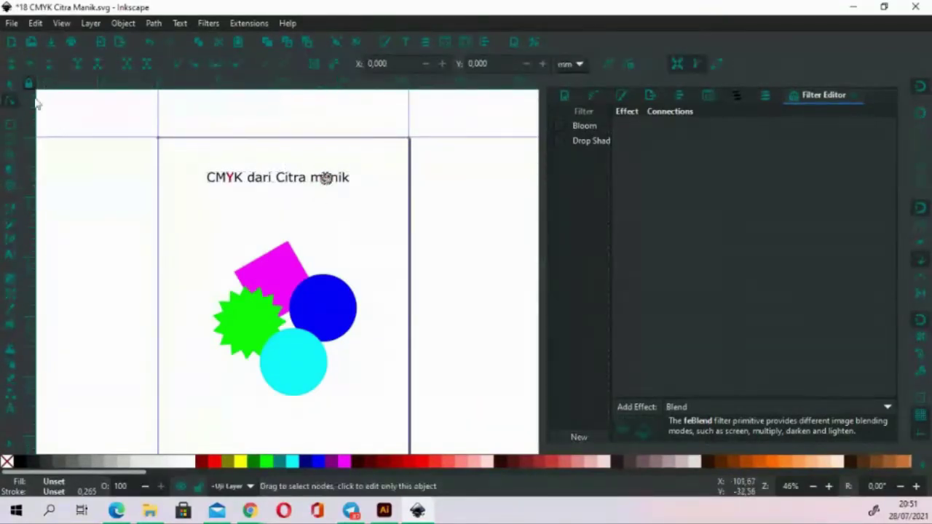
pyautogui.click(12, 86)
pyautogui.hotkey('ctrl', 's')
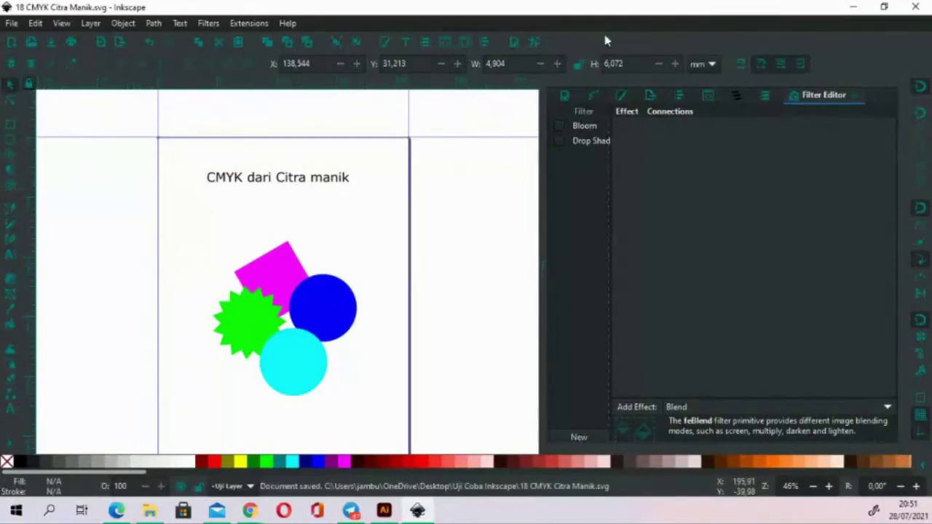
pyautogui.click(914, 7)
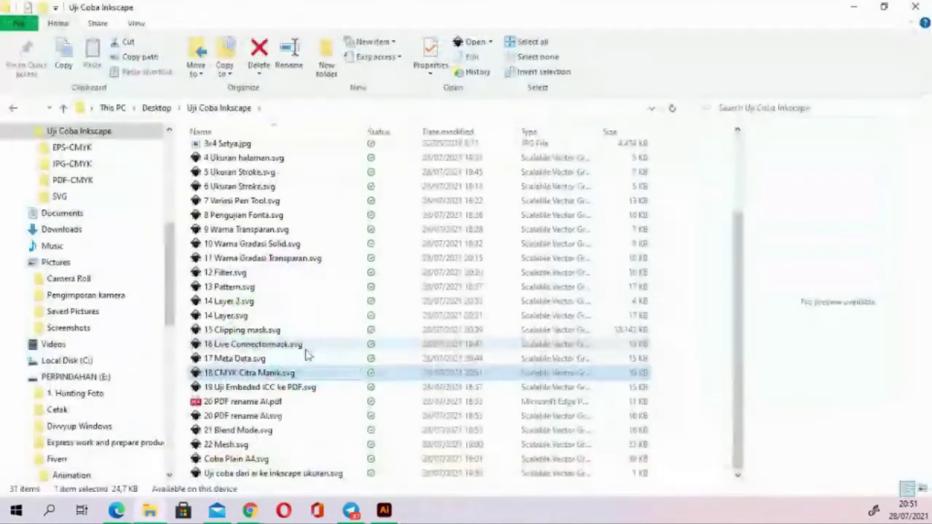
# Load 18 CMYK Citra Manik.svg from the Uji Coba Inkscape folder into Citramanik
pyautogui.rightClick(273, 373)
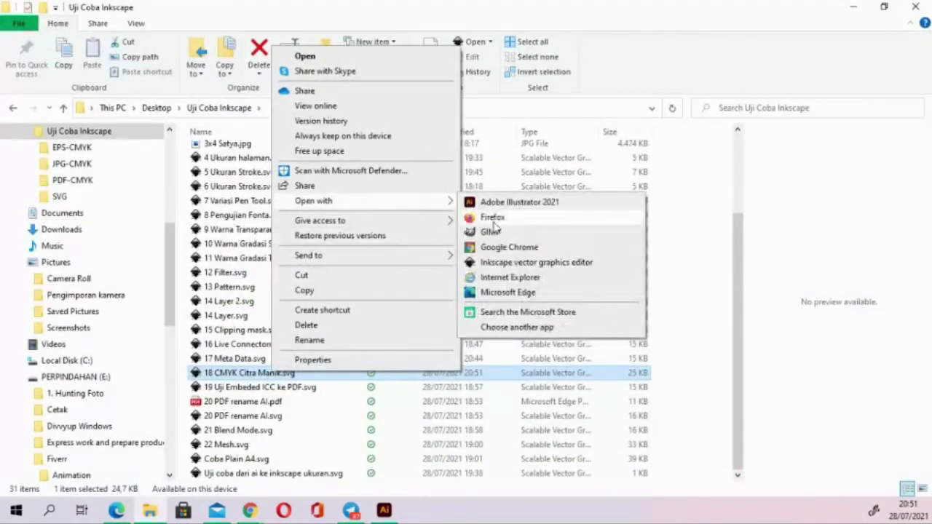
pyautogui.click(291, 416)
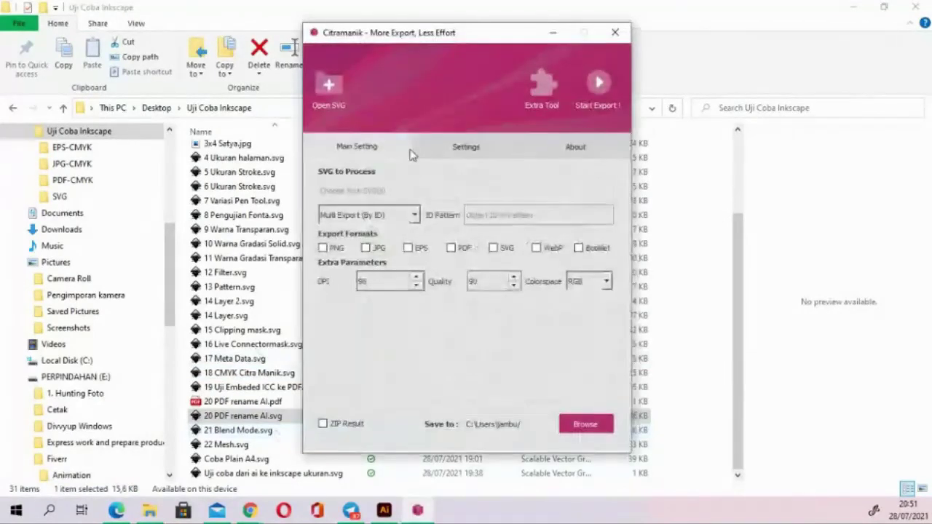
pyautogui.click(328, 89)
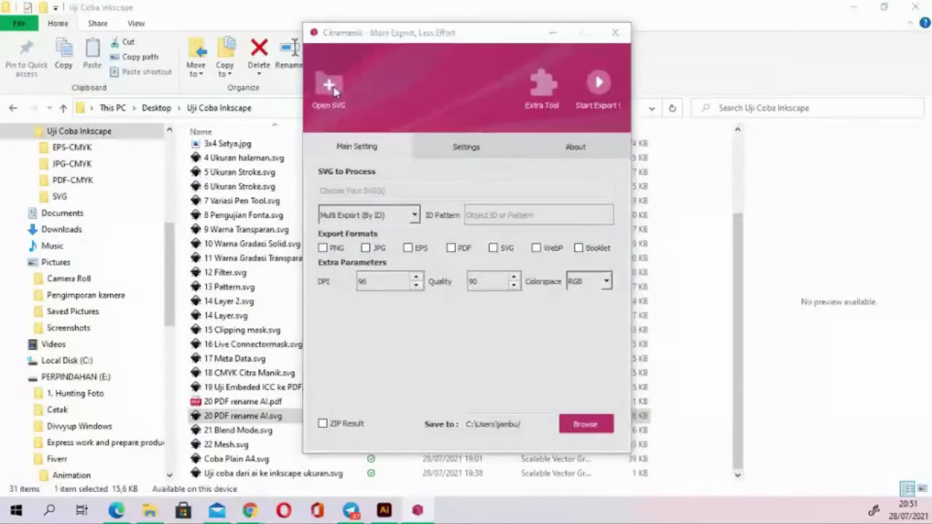
pyautogui.scroll(2, 405, 182)
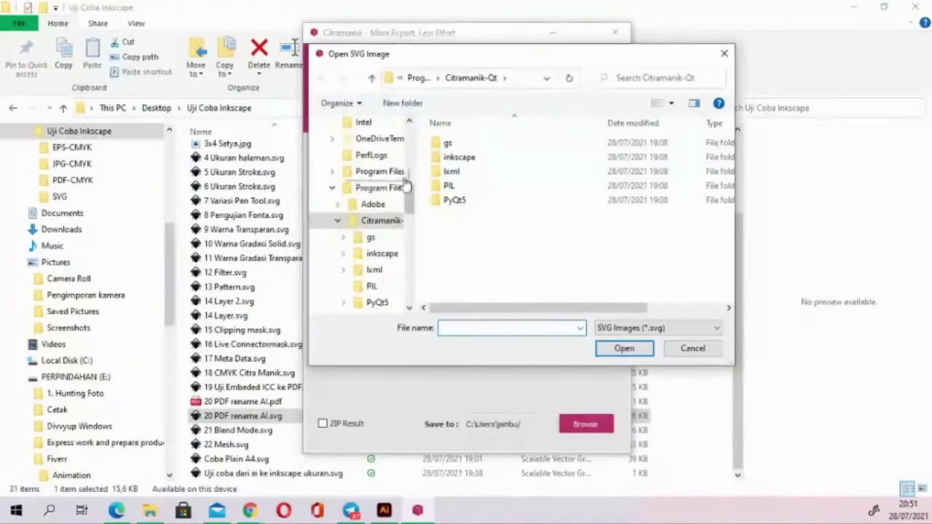
pyautogui.scroll(5, 410, 197)
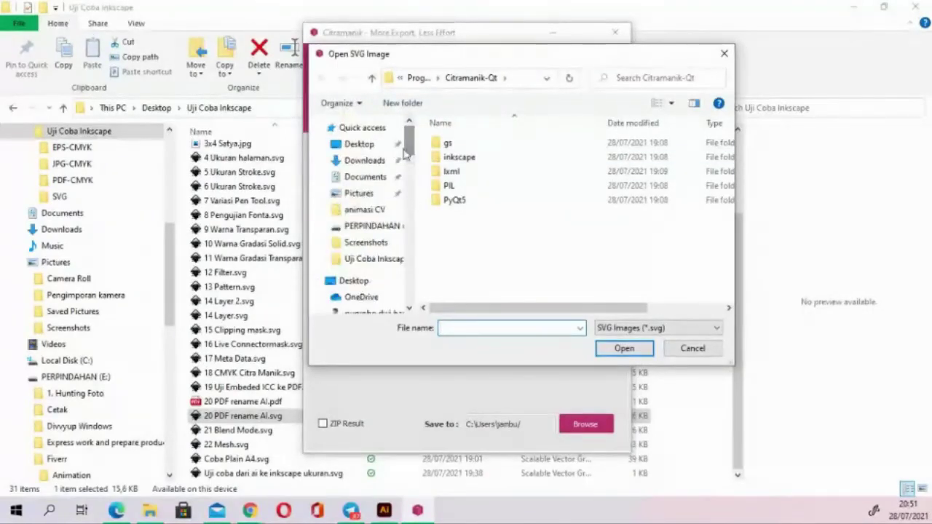
pyautogui.click(366, 256)
pyautogui.scroll(-6, 458, 219)
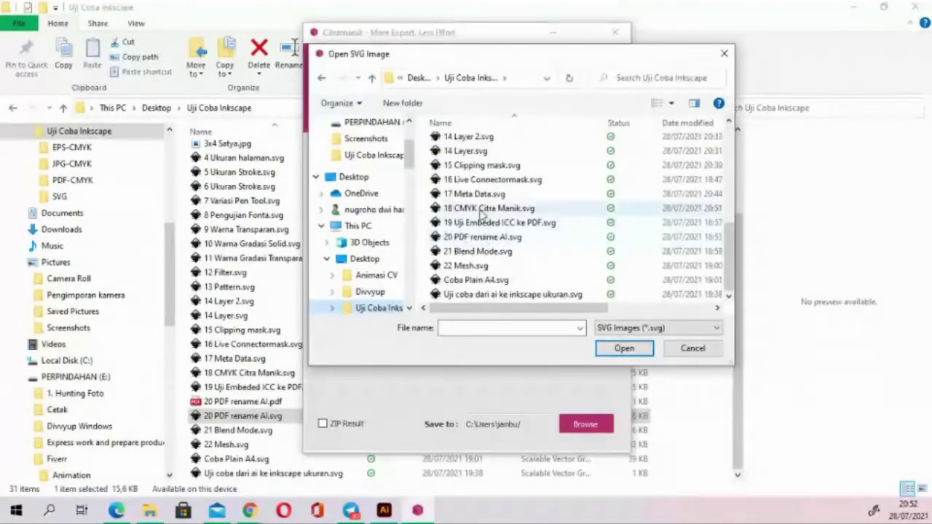
pyautogui.click(488, 210)
pyautogui.click(624, 348)
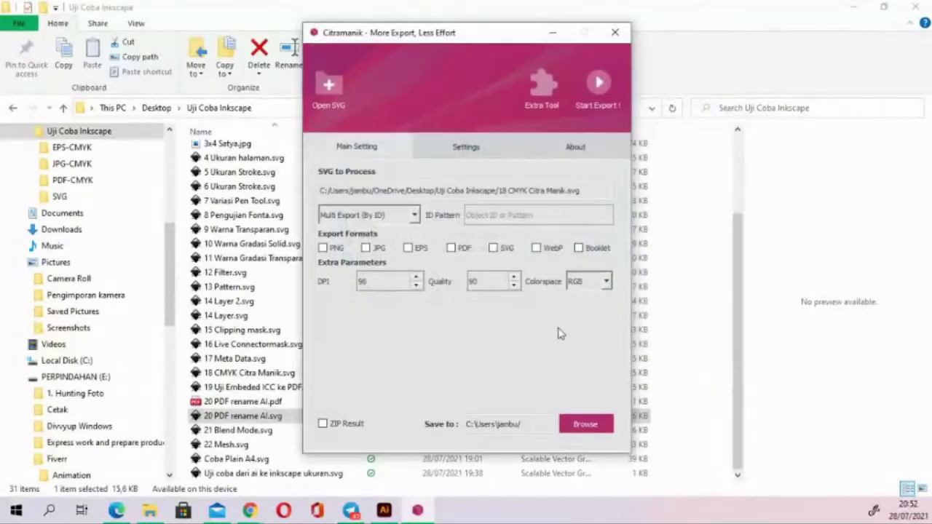
# Set the object ID pattern to CMYK and choose EPS and PDF as export formats
pyautogui.click(508, 215)
pyautogui.write('CMYK')
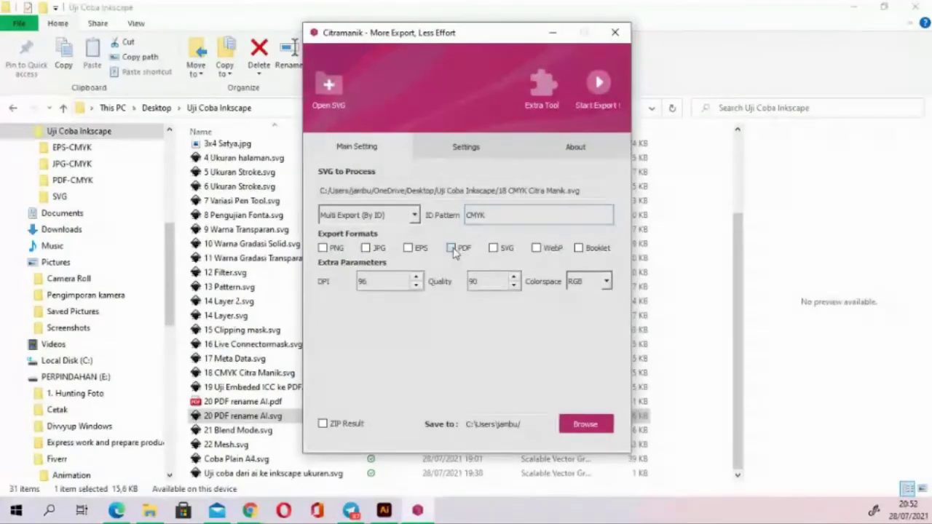
pyautogui.click(450, 248)
pyautogui.click(408, 248)
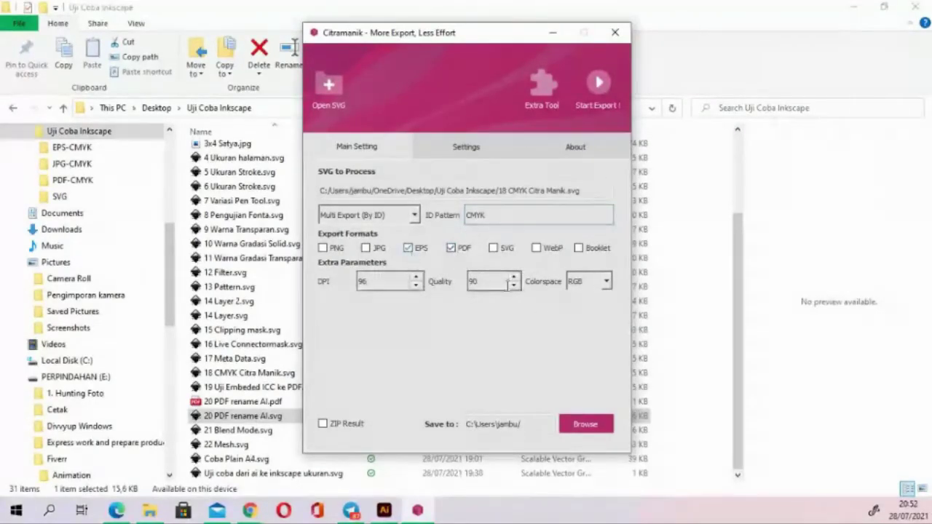
pyautogui.click(569, 424)
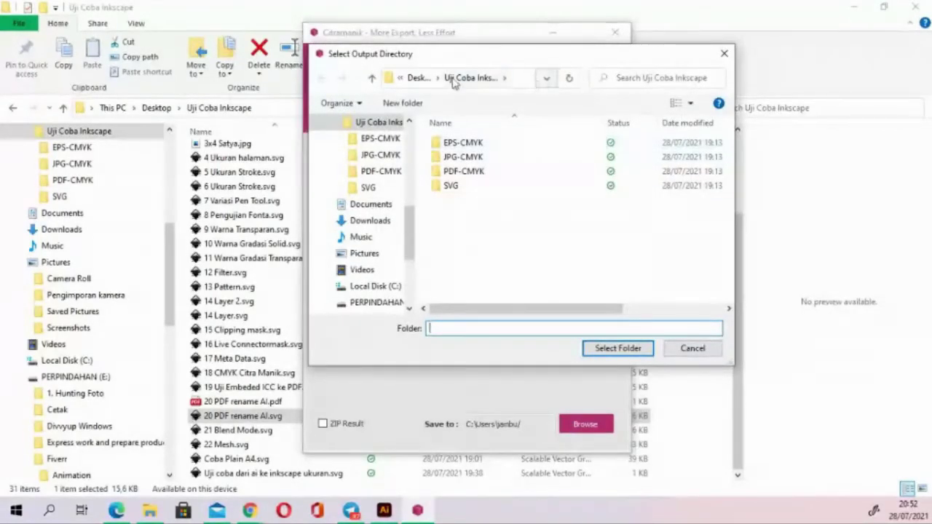
# Create a folder named 'Baru' inside Uji Coba Inkscape and select it as Citramanik's output directory
pyautogui.click(373, 122)
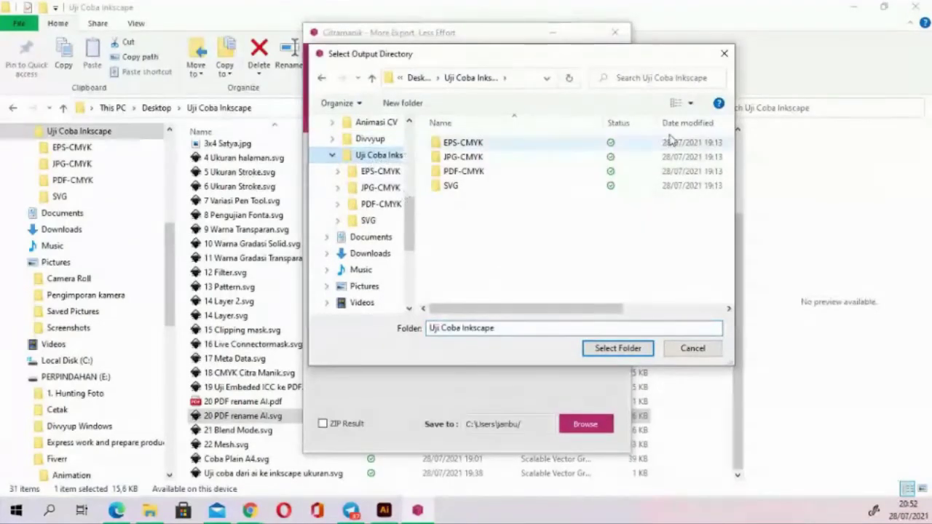
pyautogui.rightClick(525, 268)
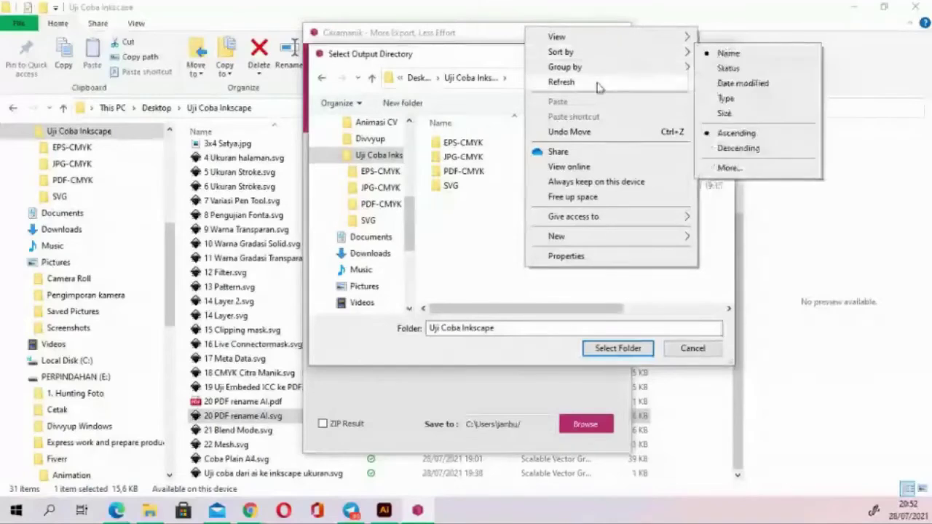
pyautogui.moveTo(575, 236)
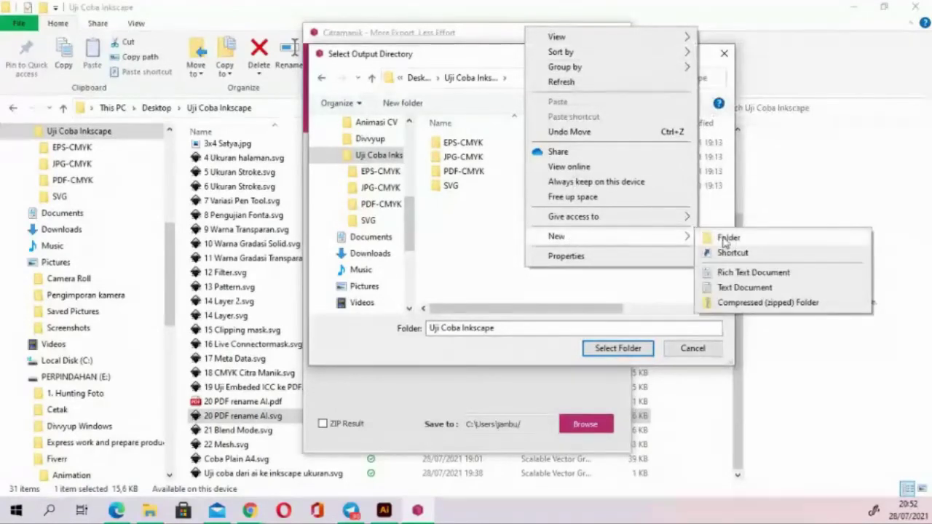
pyautogui.click(721, 239)
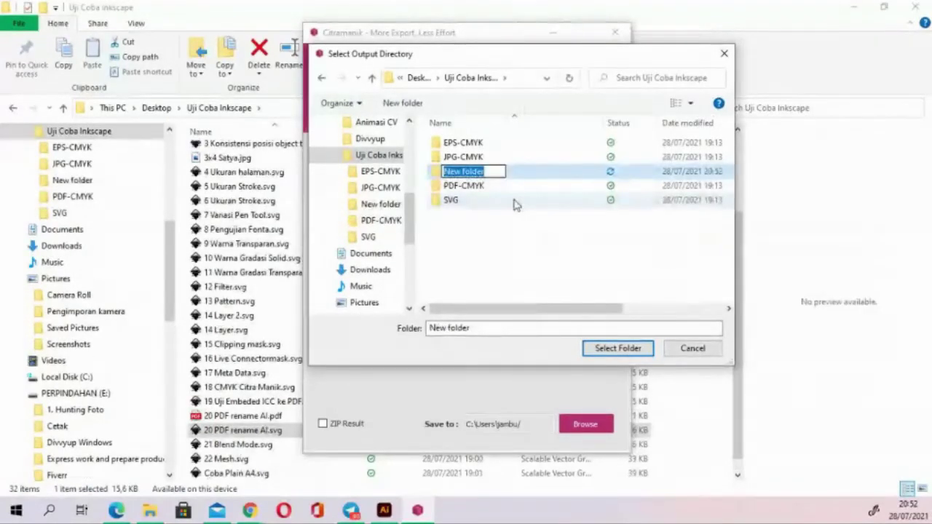
pyautogui.write('B')
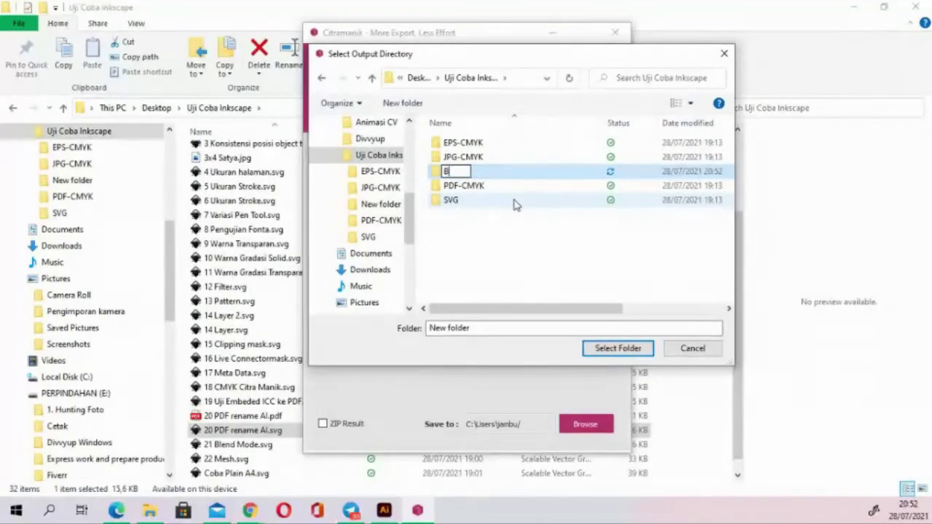
pyautogui.write('aru')
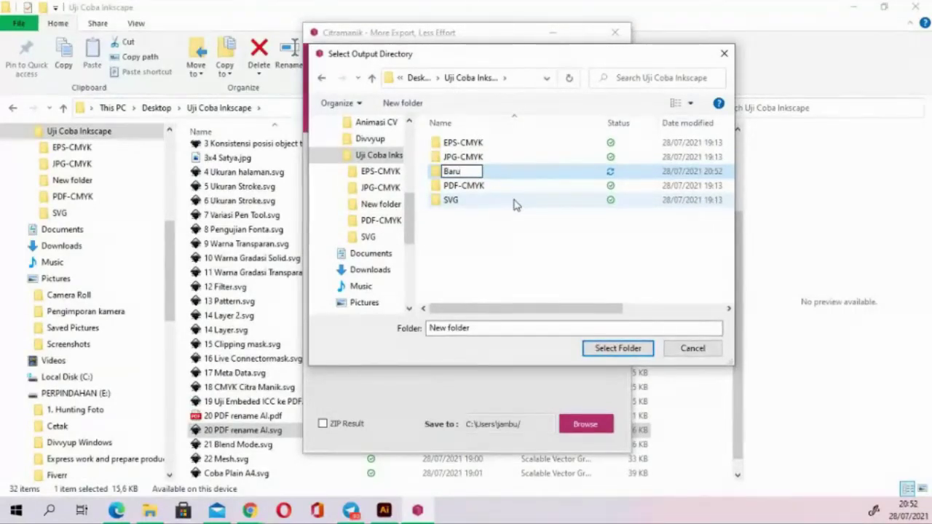
pyautogui.press('Return')
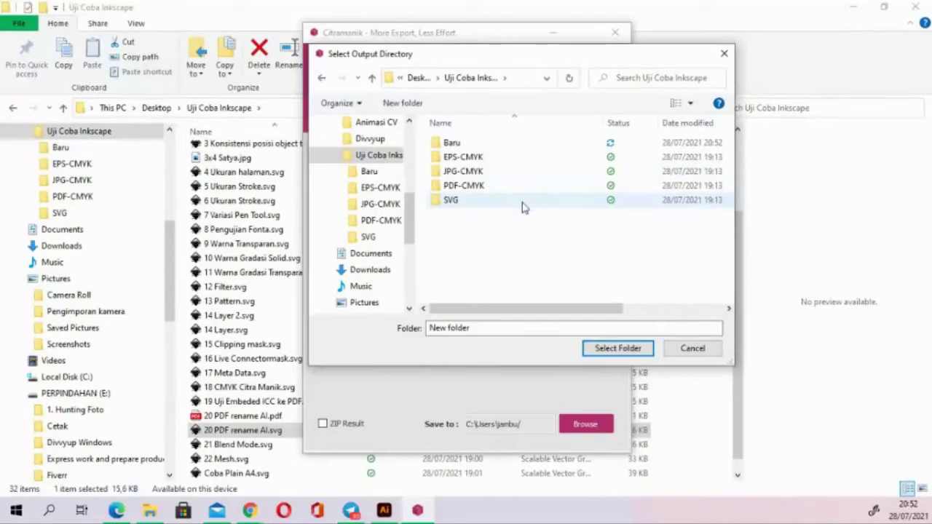
pyautogui.doubleClick(455, 144)
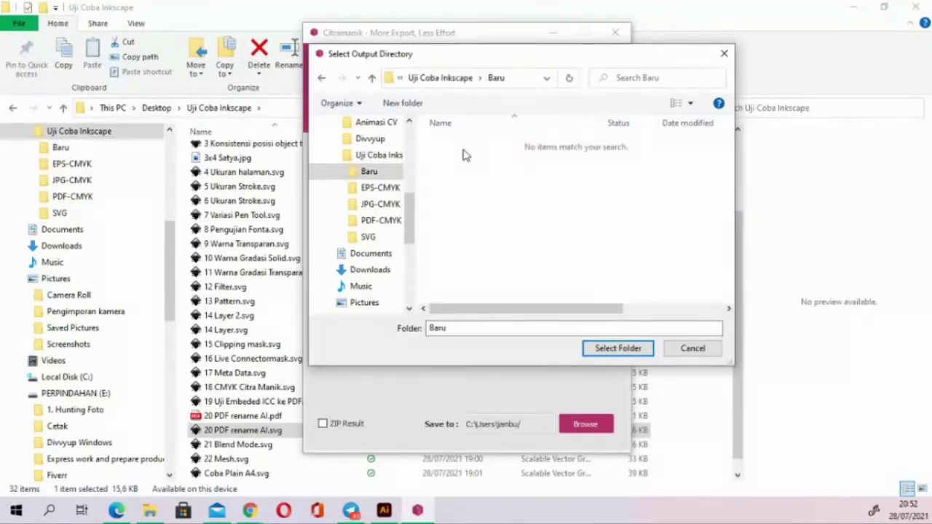
pyautogui.click(467, 328)
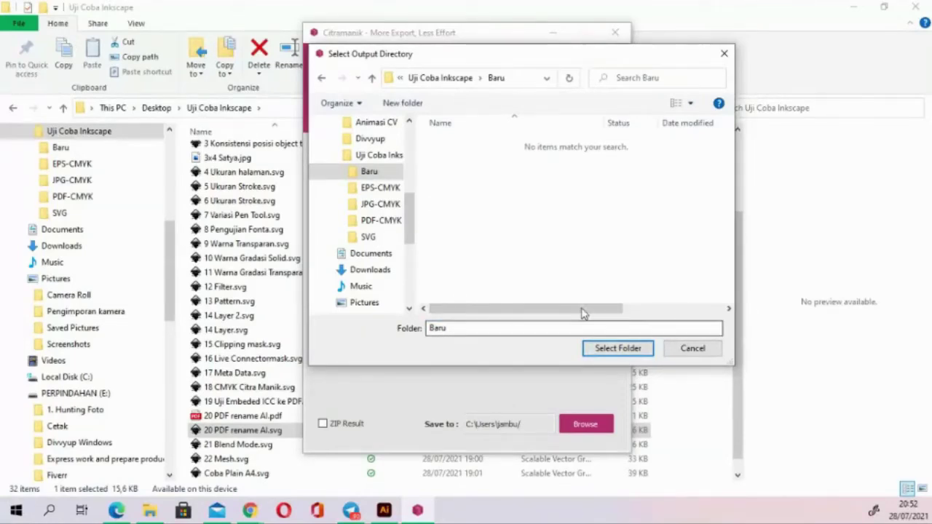
pyautogui.click(598, 350)
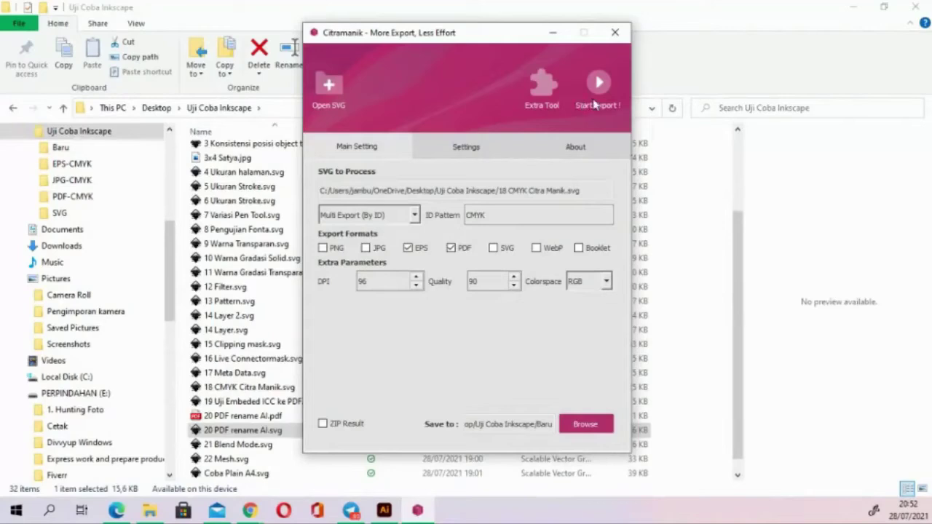
# Set the export colourspace to CMYK and the processing threads to 4
pyautogui.click(606, 282)
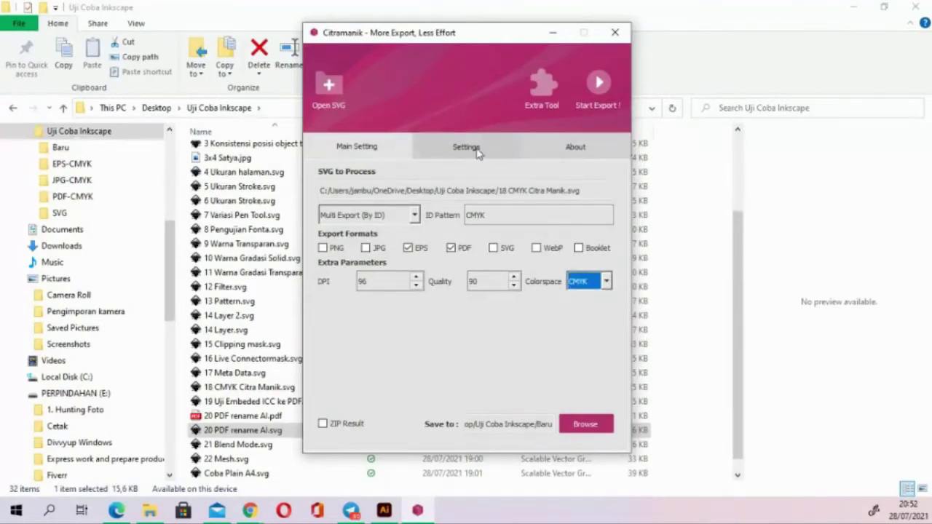
pyautogui.click(475, 150)
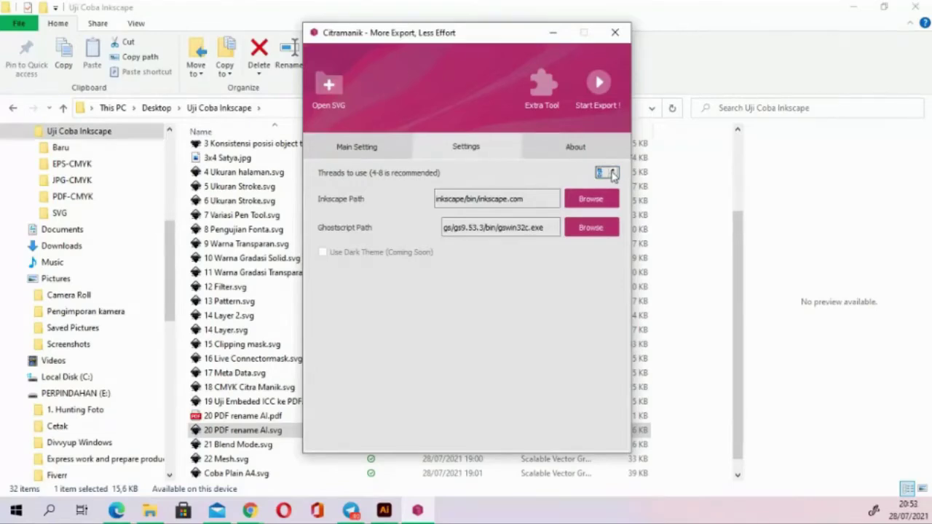
pyautogui.click(612, 173)
# Run the export, dismiss the success notice and minimise Citramanik
pyautogui.click(576, 114)
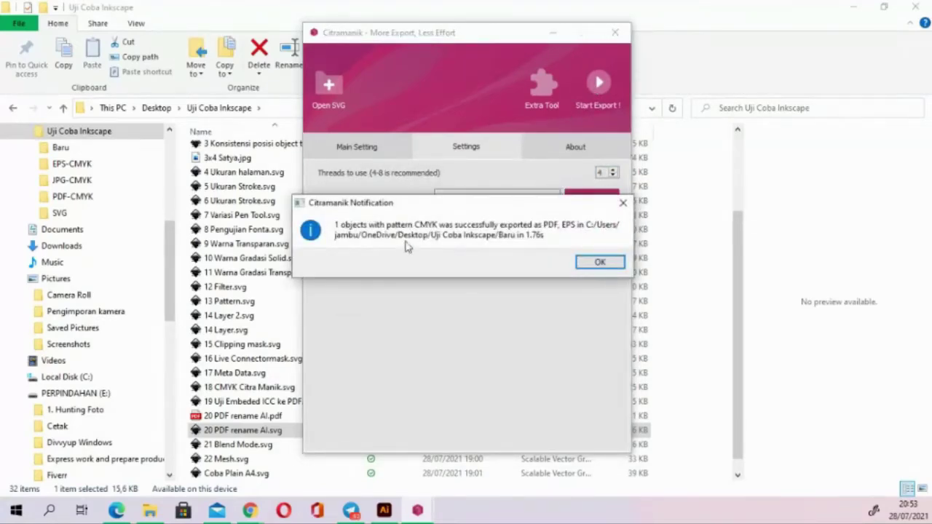
pyautogui.click(596, 263)
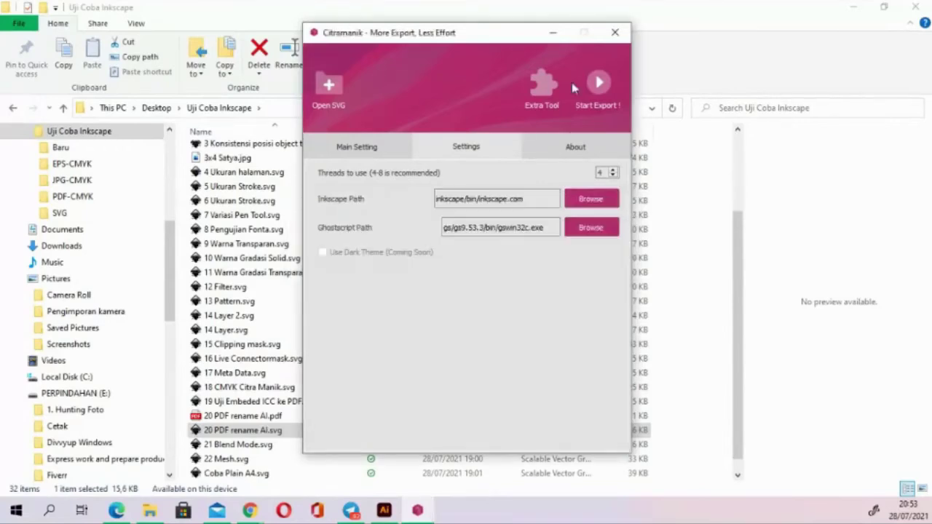
pyautogui.click(555, 33)
pyautogui.scroll(1, 401, 246)
# Open CMYK-CMYK.eps from Baru > EPS-CMYK in Illustrator, inspect it, then close it
pyautogui.scroll(2, 250, 171)
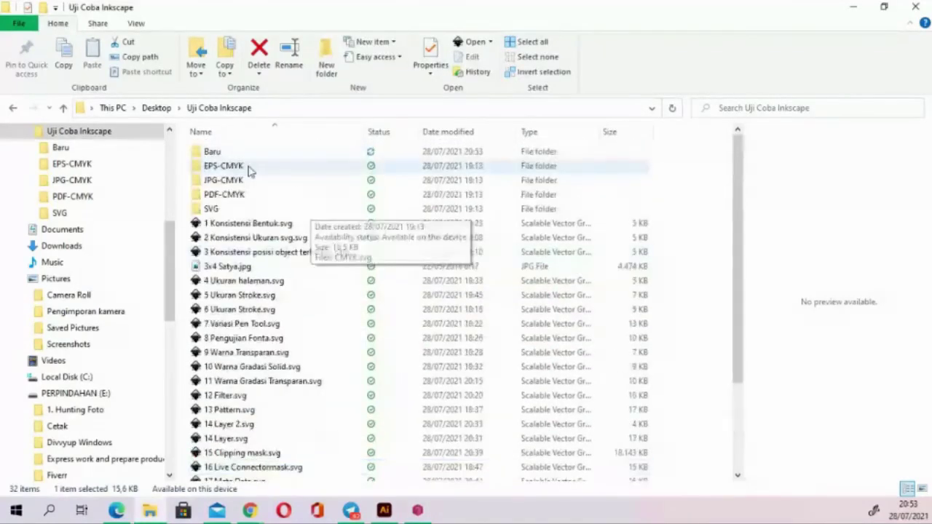
pyautogui.doubleClick(239, 151)
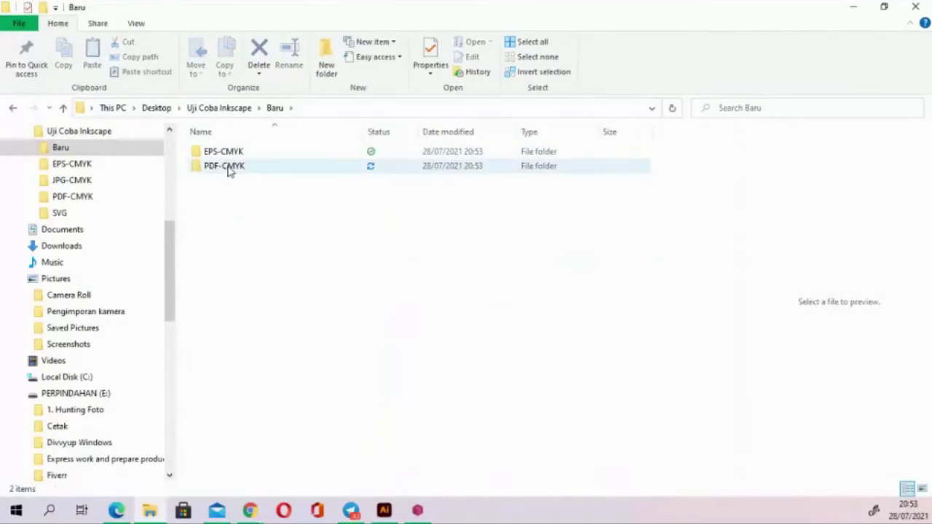
pyautogui.doubleClick(234, 153)
pyautogui.rightClick(234, 153)
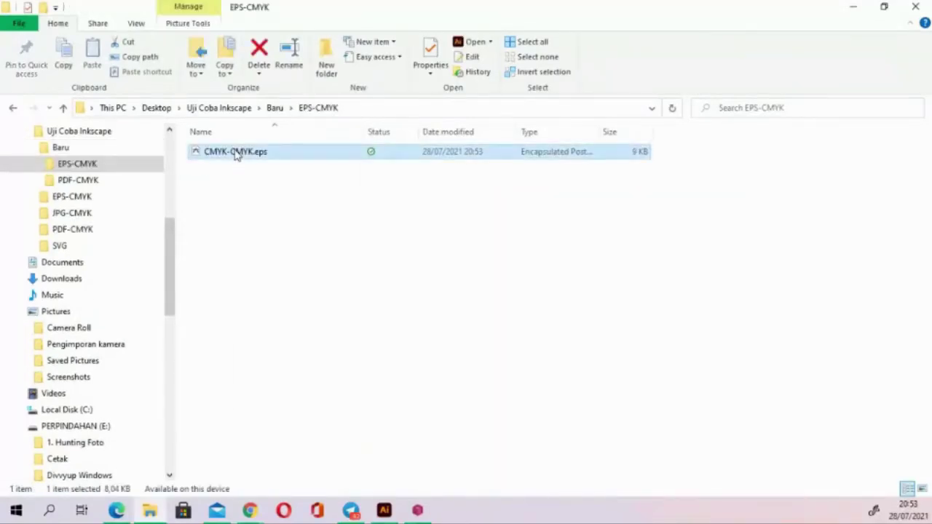
pyautogui.moveTo(277, 326)
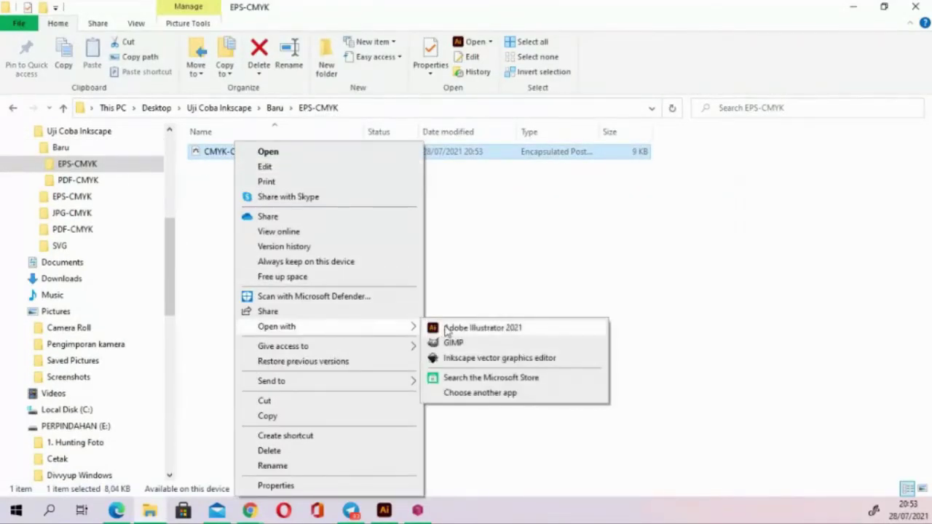
pyautogui.click(444, 326)
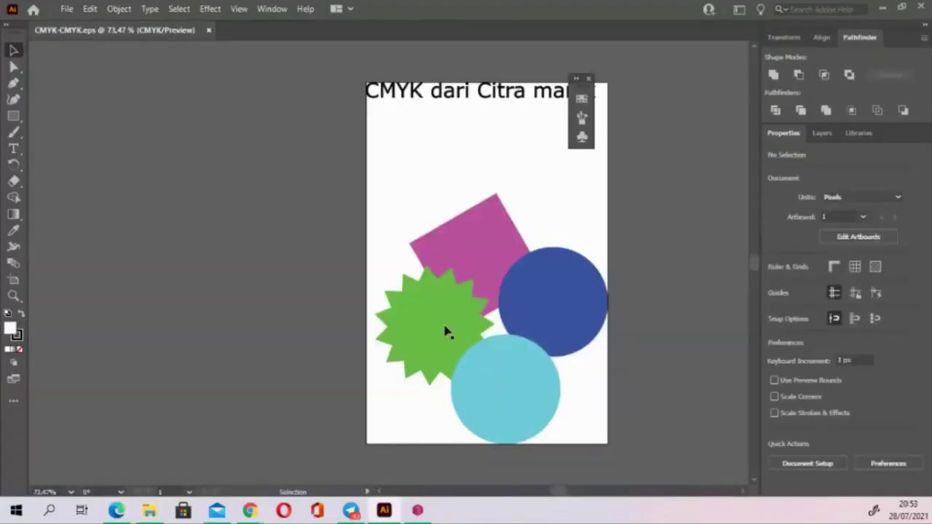
pyautogui.moveTo(475, 178); pyautogui.dragTo(324, 215)
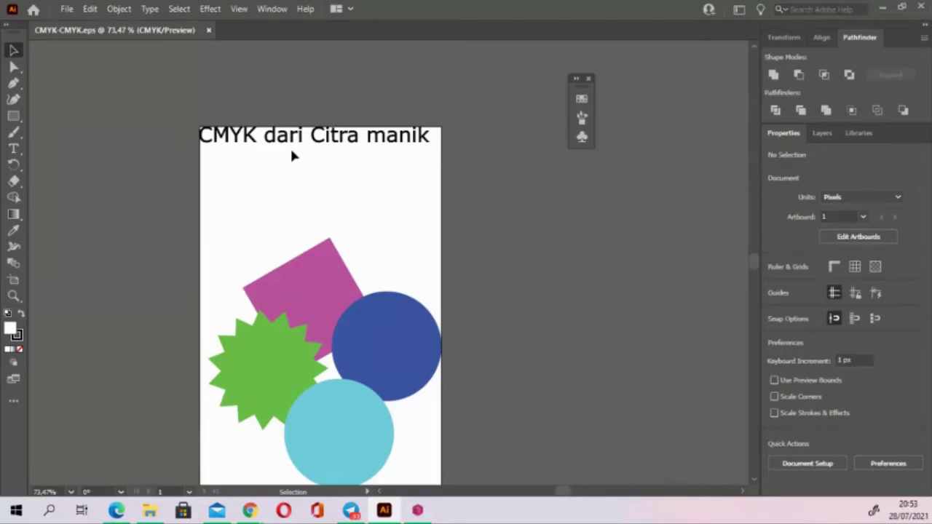
pyautogui.click(209, 30)
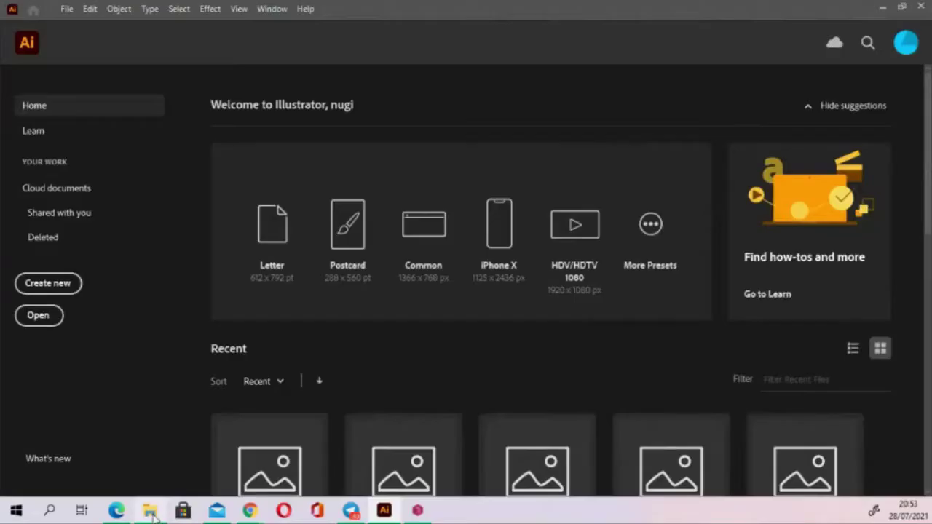
# Open CMYK-CMYK.pdf from Baru > PDF-CMYK in Illustrator, then close it
pyautogui.click(152, 512)
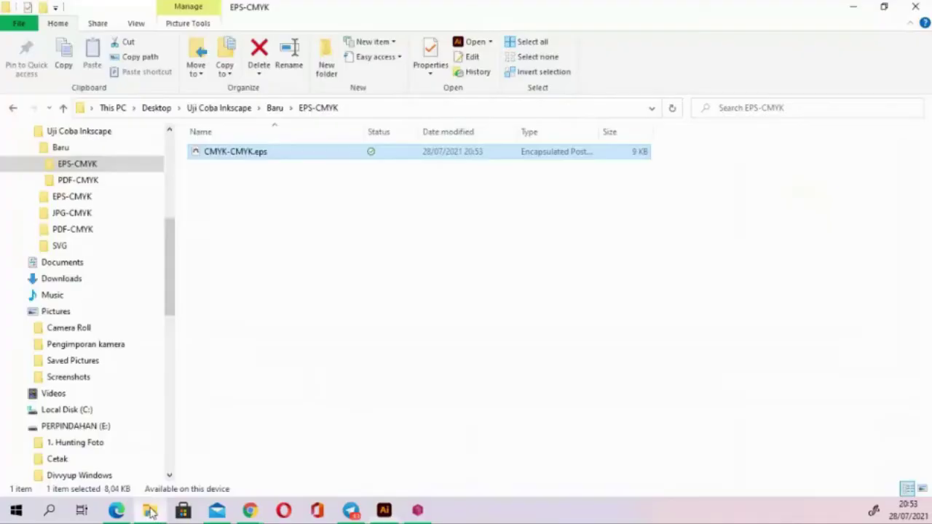
pyautogui.click(247, 172)
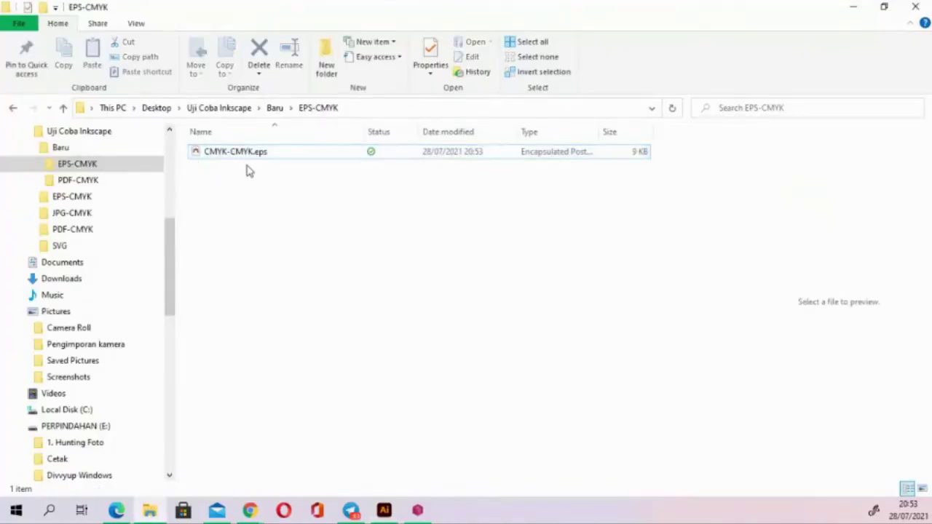
pyautogui.hotkey('alt', 'Up')
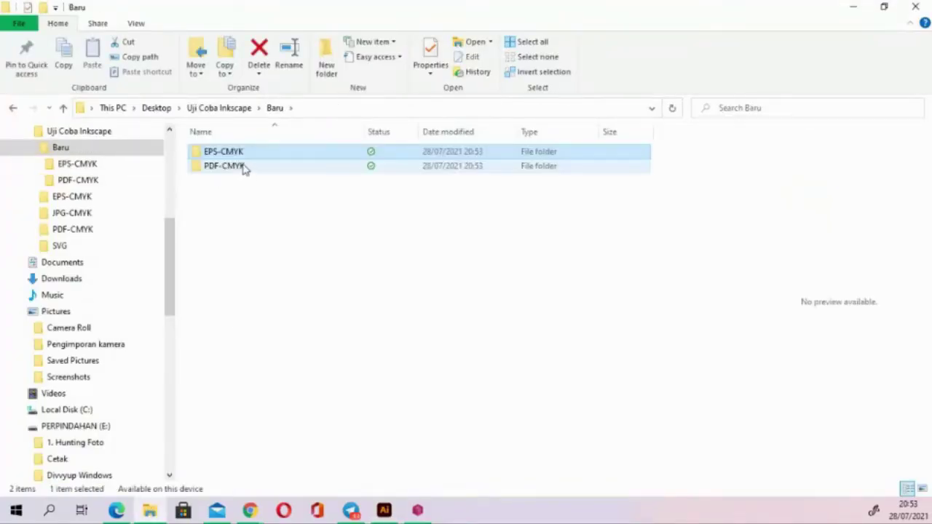
pyautogui.doubleClick(245, 170)
pyautogui.click(240, 154)
pyautogui.rightClick(238, 151)
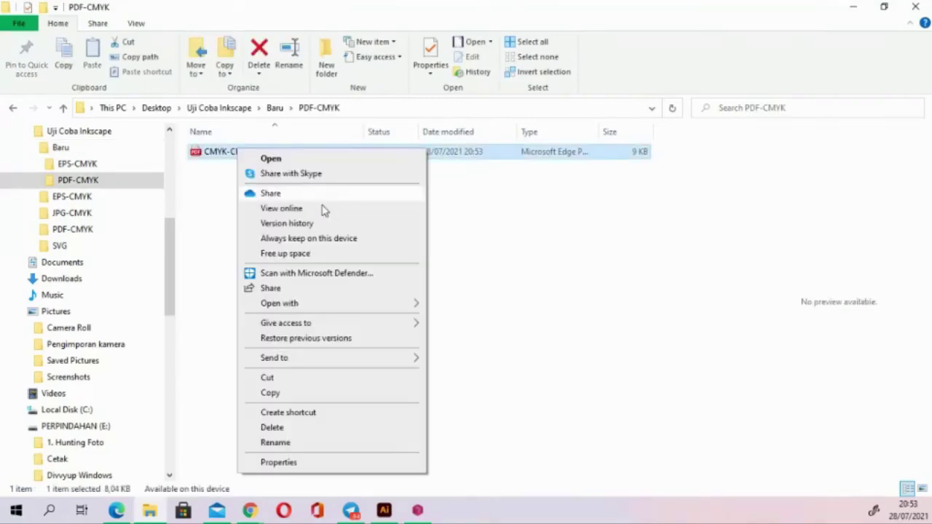
pyautogui.moveTo(280, 303)
pyautogui.click(436, 307)
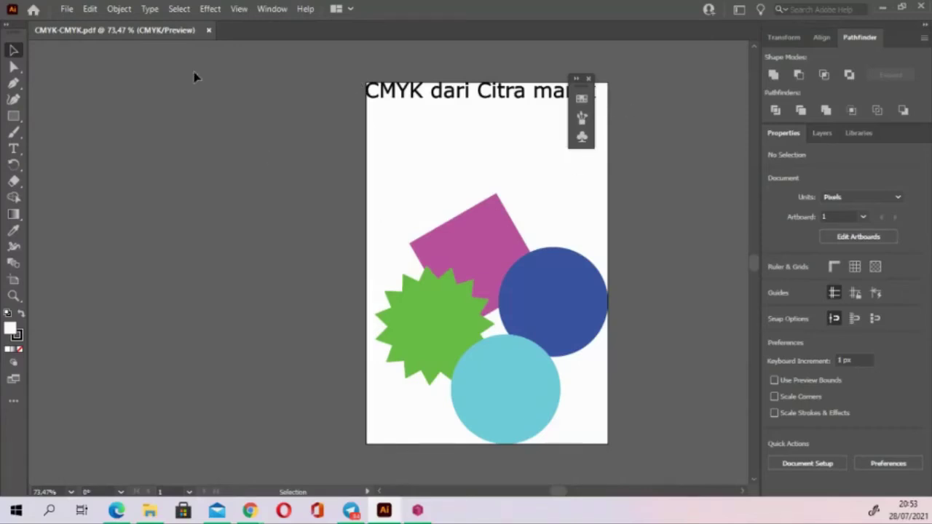
pyautogui.click(208, 30)
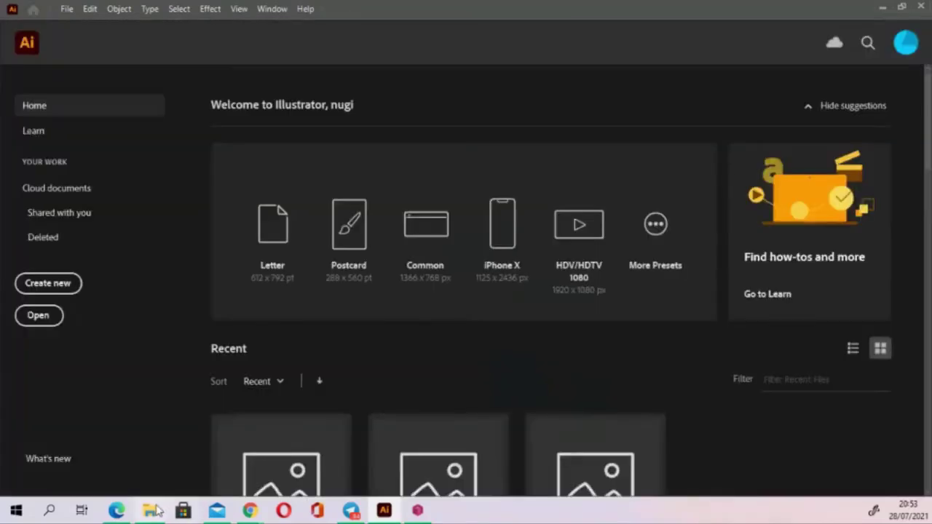
# Navigate up to Uji Coba Inkscape and open 19 Uji Embeded ICC ke PDF.svg in Inkscape
pyautogui.hotkey('alt', 'Tab')
pyautogui.hotkey('alt', 'Up')
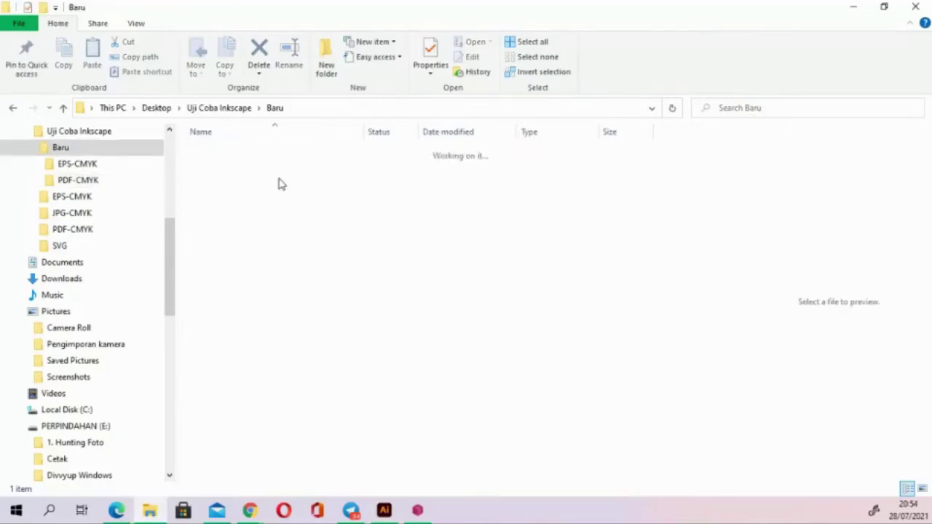
pyautogui.hotkey('alt', 'Up')
pyautogui.press('Down')
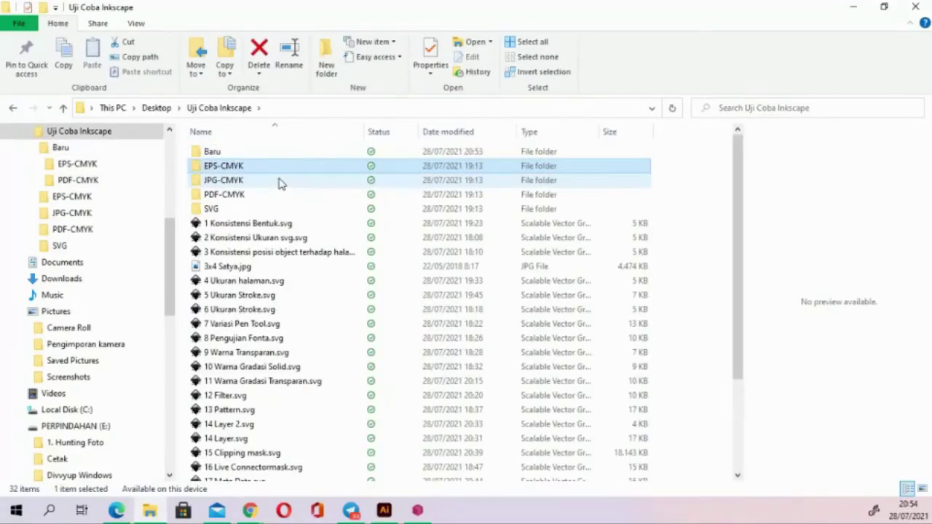
pyautogui.press('Down')
pyautogui.press('Down')
pyautogui.press('Down')
pyautogui.press('Down')
pyautogui.press('Down')
pyautogui.press('Down')
pyautogui.press('Down')
pyautogui.press('Up')
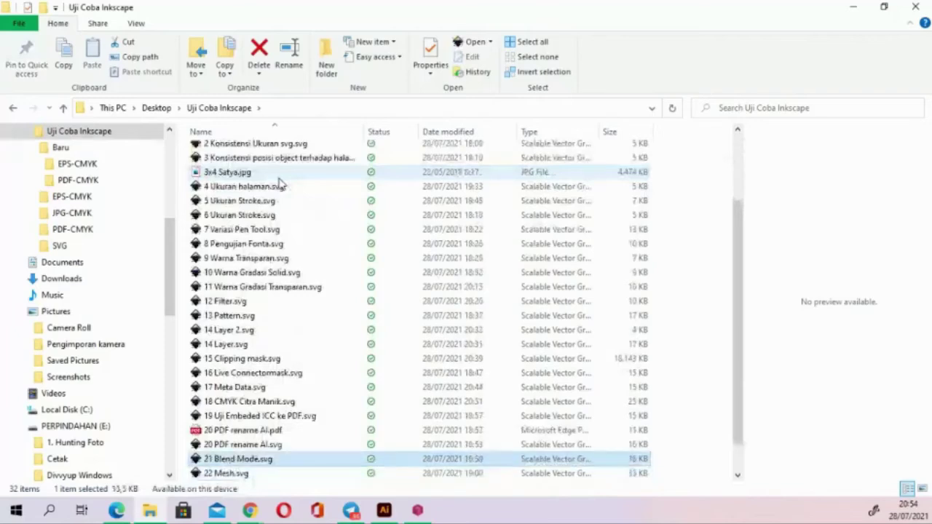
pyautogui.press('Up')
pyautogui.press('Up')
pyautogui.press('Up')
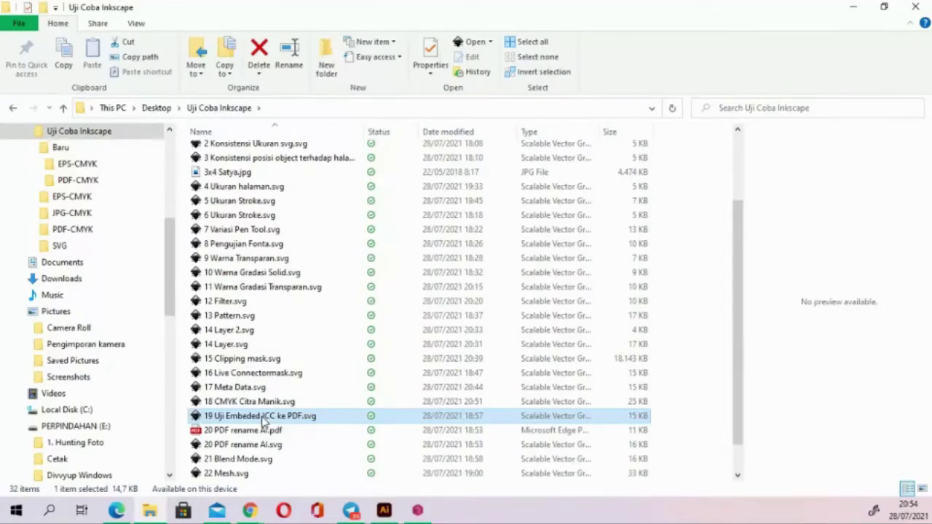
pyautogui.doubleClick(262, 417)
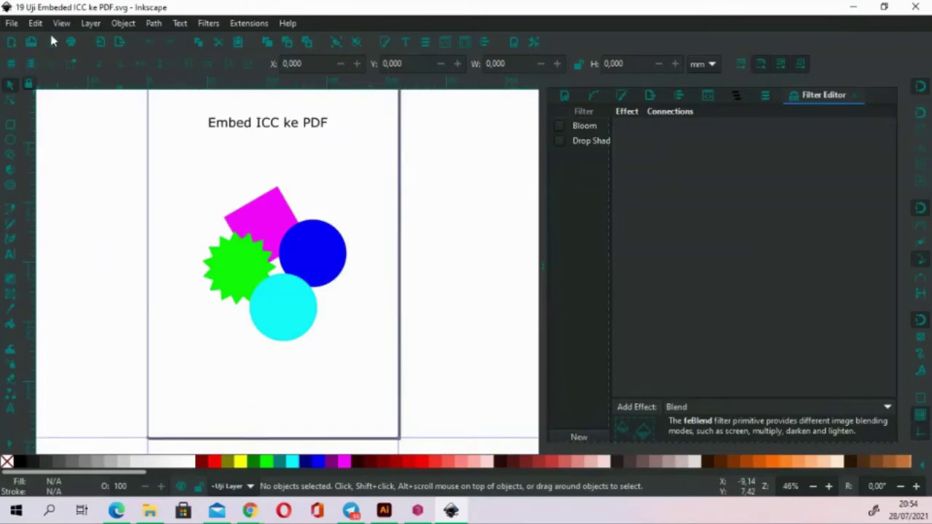
# Open Save As, look through the file format list, and cancel without saving
pyautogui.click(12, 25)
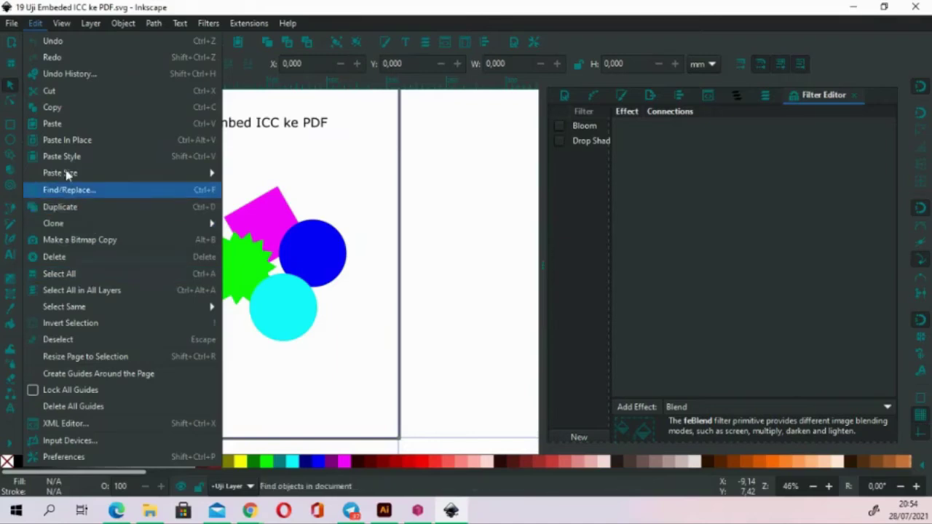
pyautogui.press('Escape')
pyautogui.click(12, 23)
pyautogui.click(40, 142)
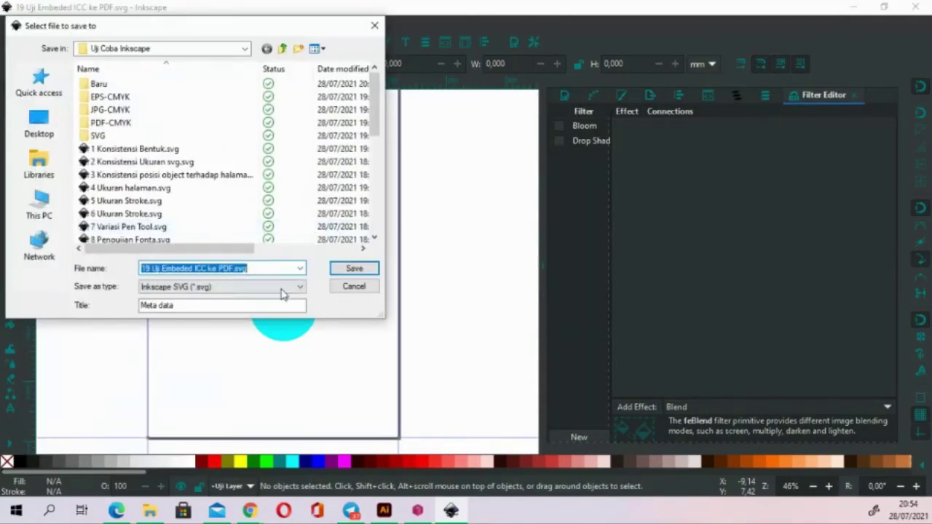
pyautogui.click(294, 291)
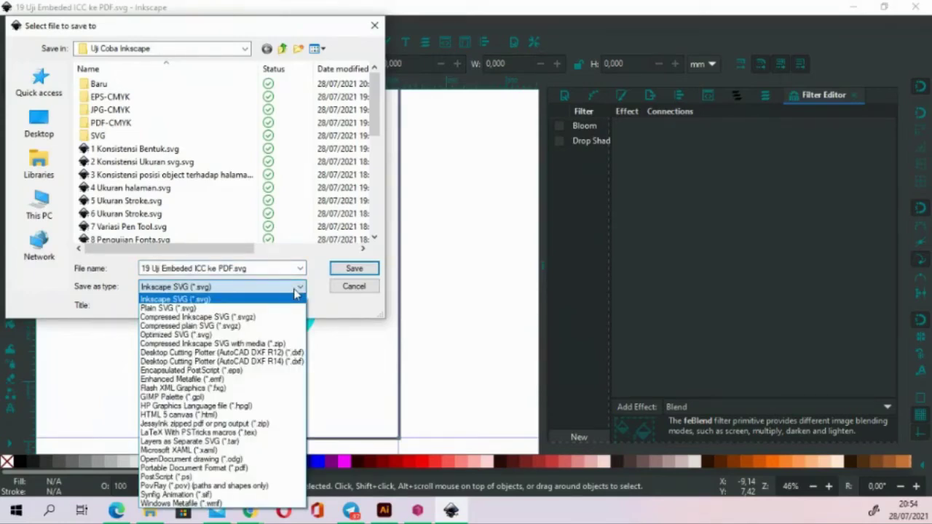
pyautogui.click(342, 289)
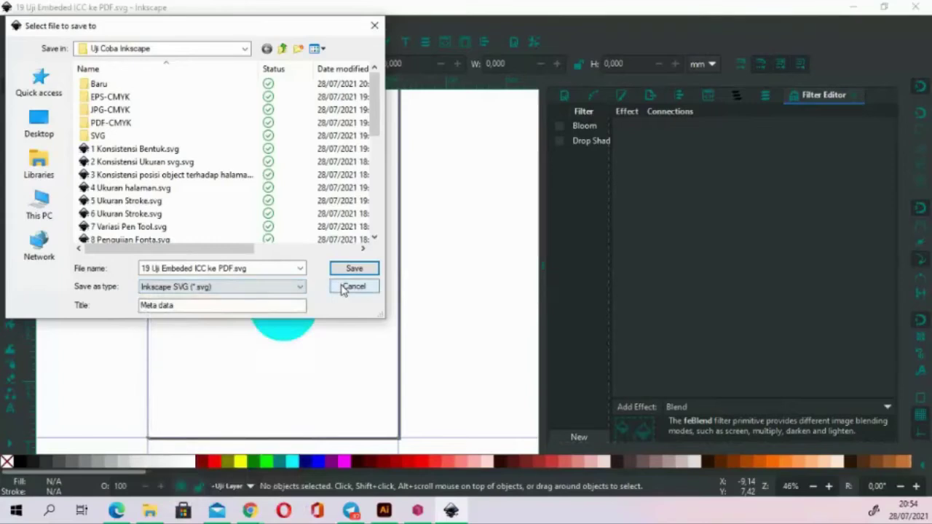
pyautogui.click(342, 290)
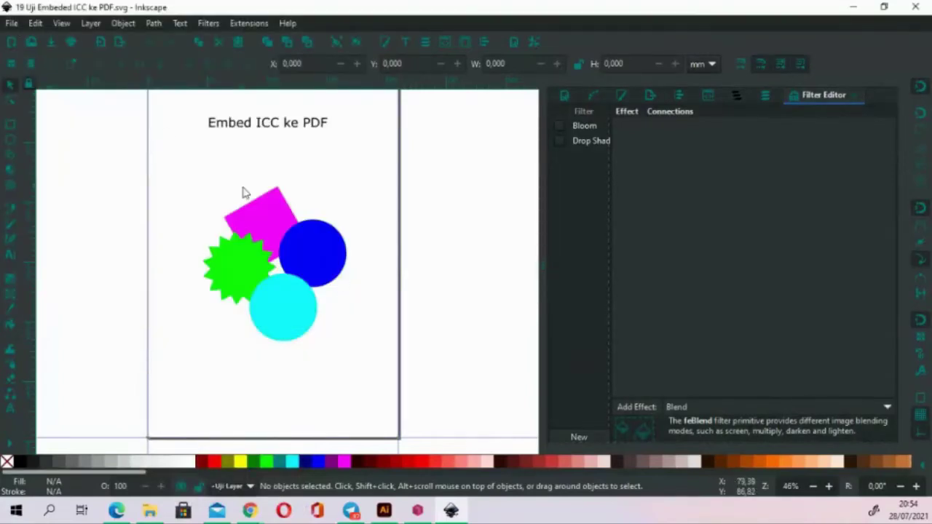
# Reopen and dismiss Save As, then bring up whole-page PNG export at 300 dpi
pyautogui.hotkey('ctrl', 'shift', 's')
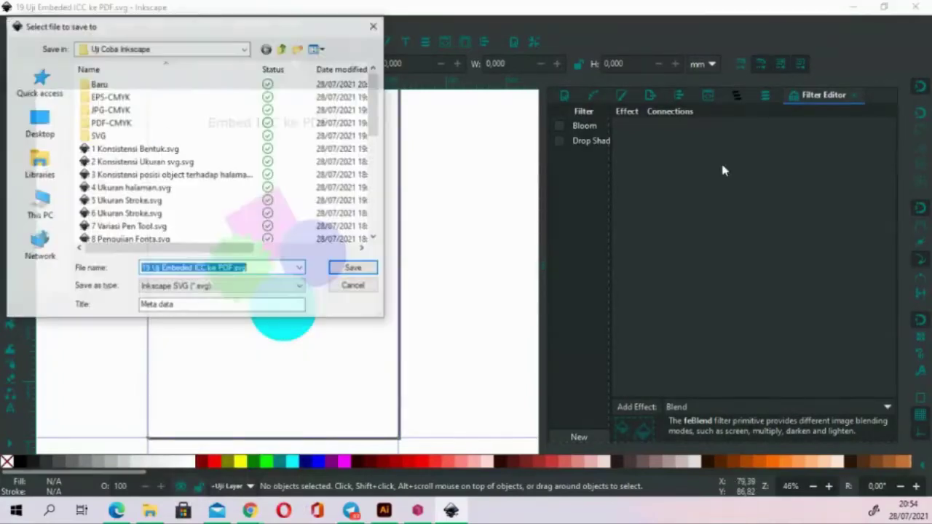
pyautogui.click(374, 26)
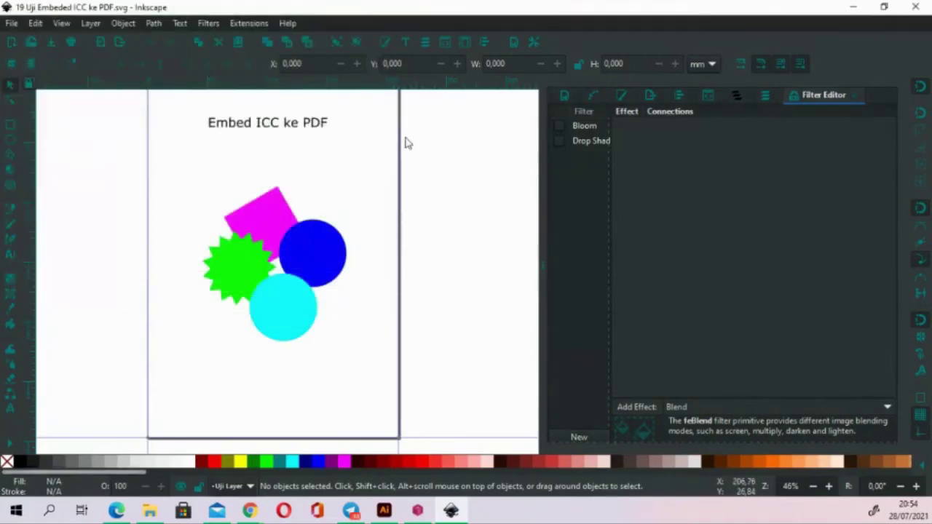
pyautogui.hotkey('shift', 'ctrl', 'e')
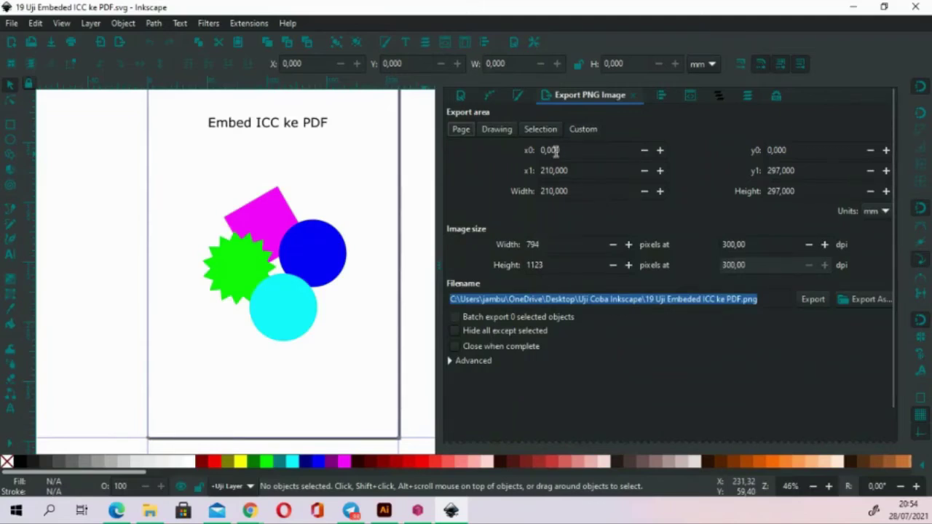
# Select the magenta square and view its fill in the CMS tab, where no profile is listed
pyautogui.hotkey('shift', 'ctrl', 'f')
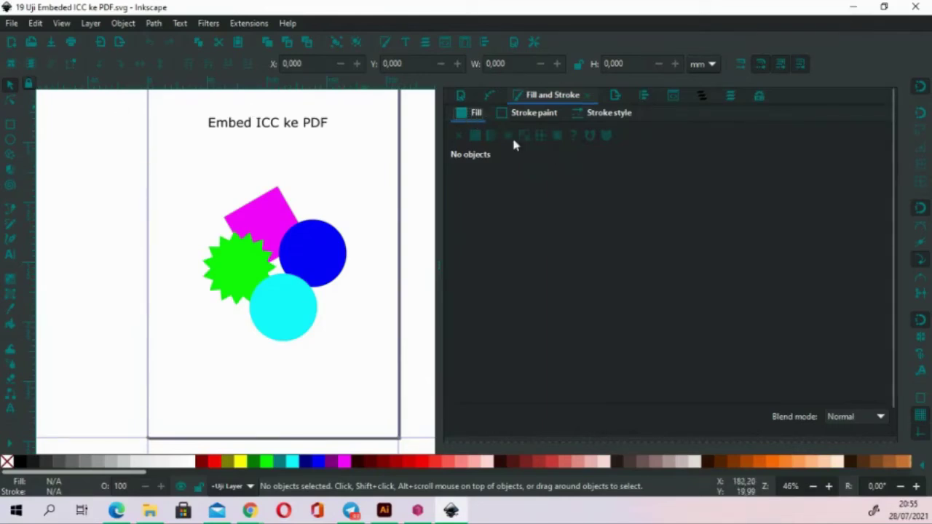
pyautogui.click(273, 208)
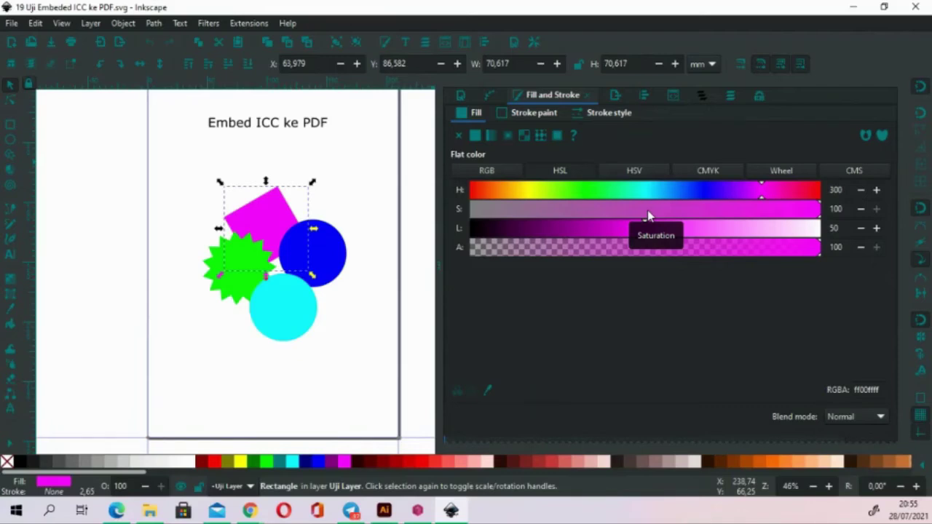
pyautogui.click(844, 171)
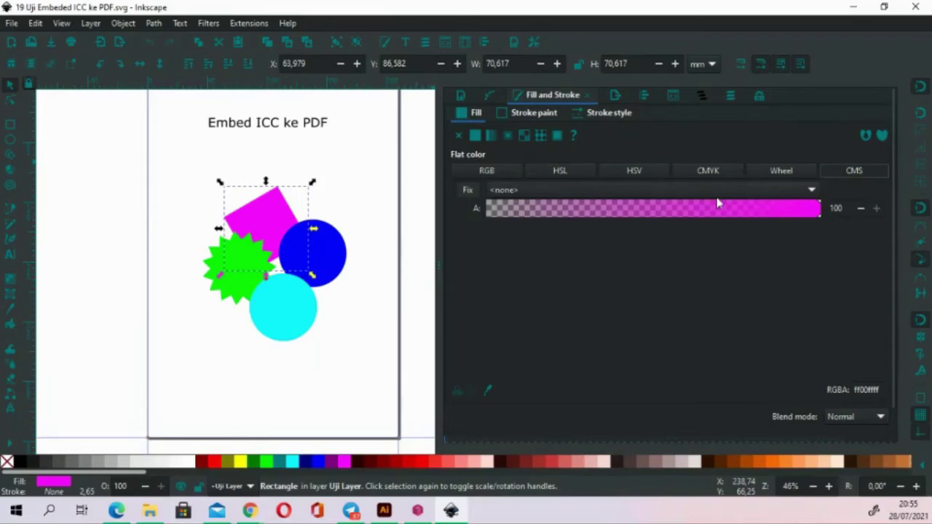
pyautogui.click(526, 195)
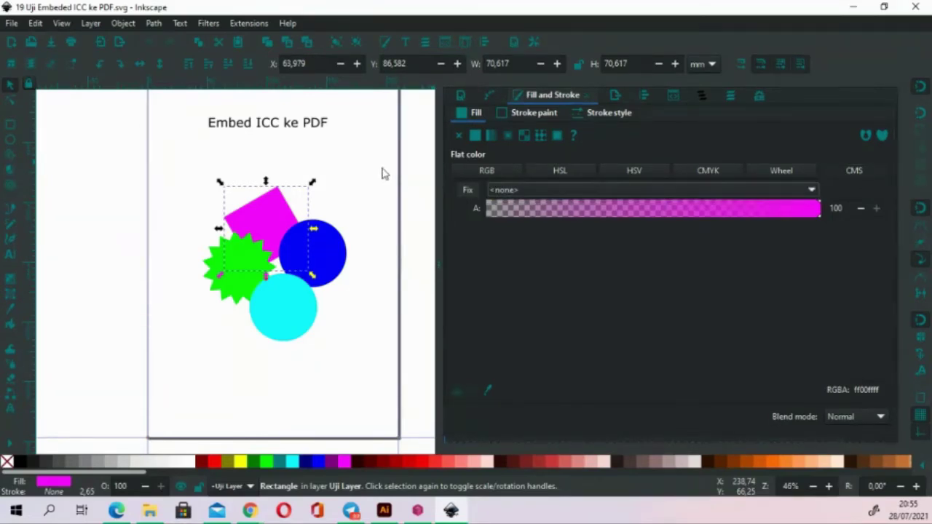
pyautogui.click(12, 24)
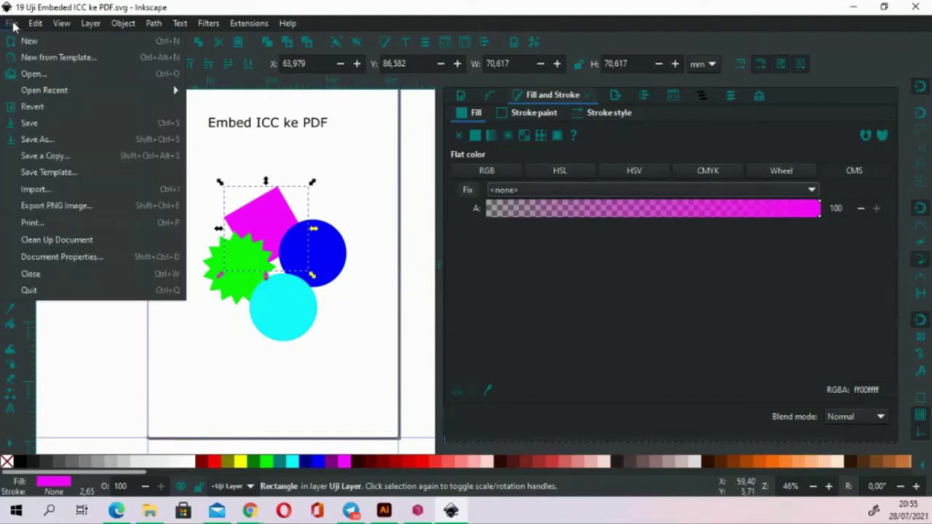
# Link the Agfa : Swop Standard profile in Document Properties' Color settings
pyautogui.click(48, 257)
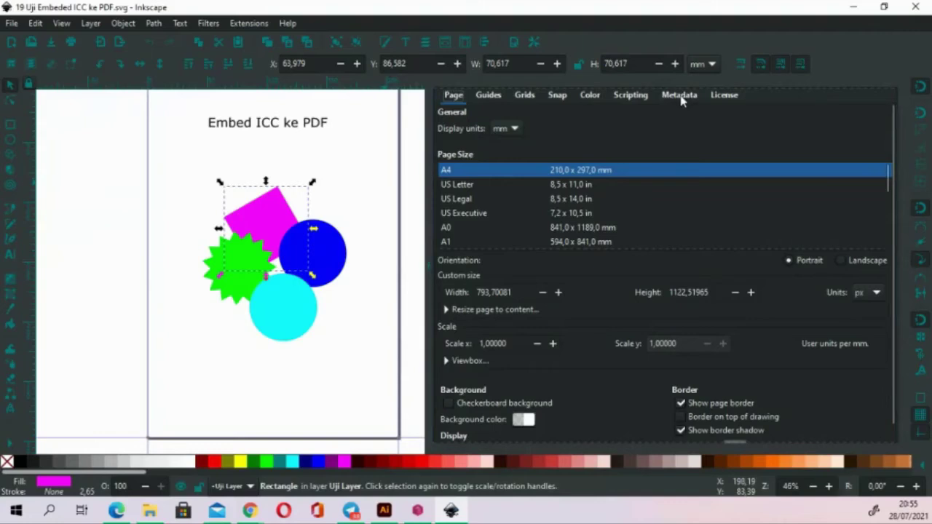
pyautogui.click(586, 98)
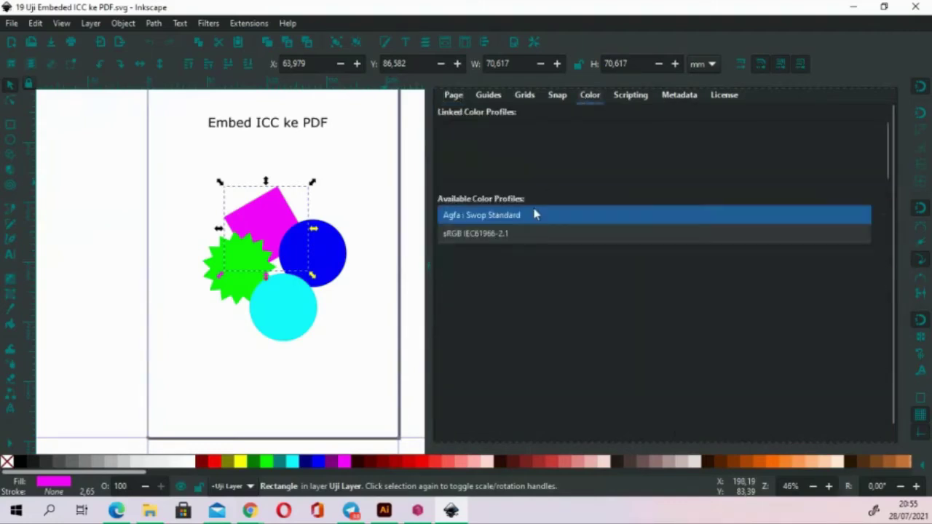
pyautogui.click(514, 237)
pyautogui.click(520, 213)
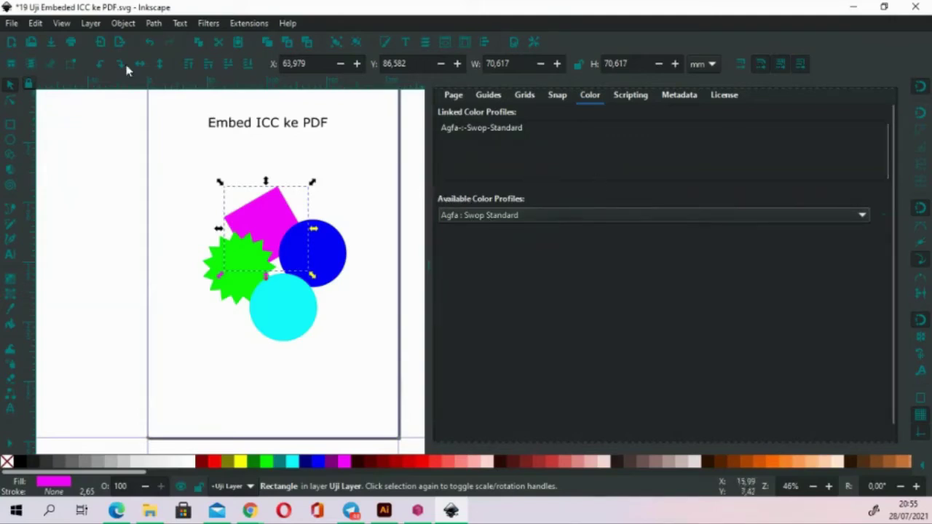
# Reselect the magenta square and return to its Fill and Stroke settings
pyautogui.press('Escape')
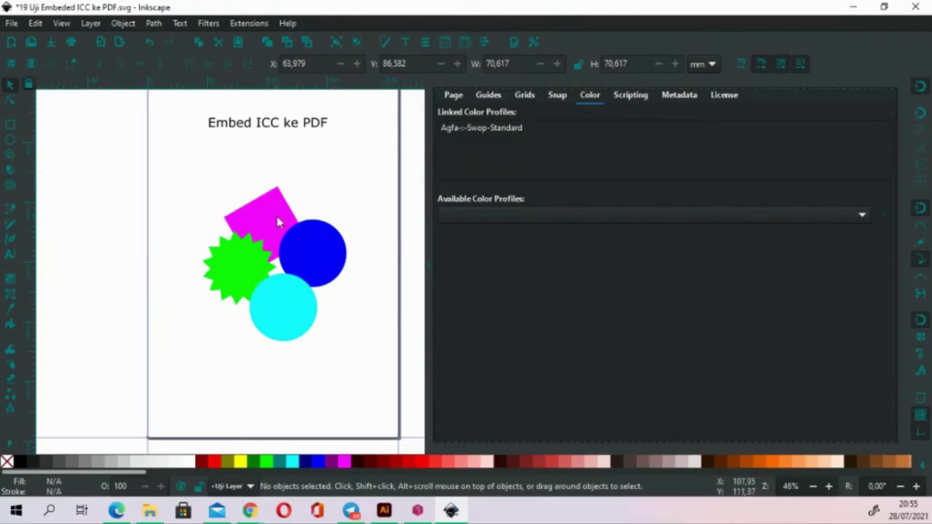
pyautogui.click(276, 218)
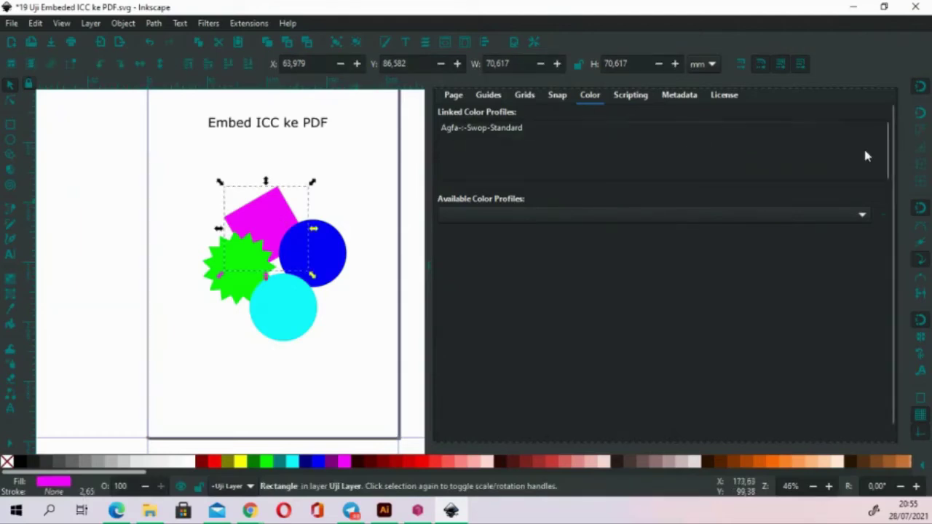
pyautogui.scroll(1, 866, 152)
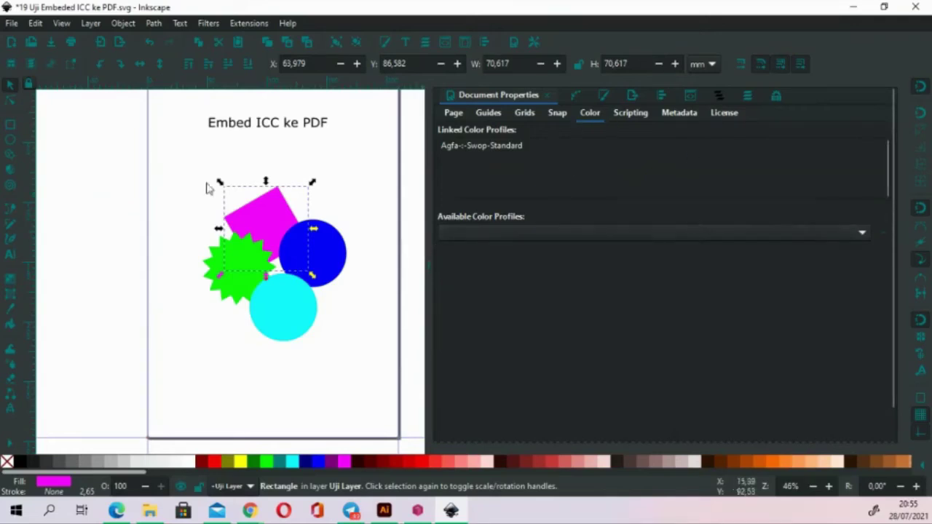
pyautogui.click(608, 97)
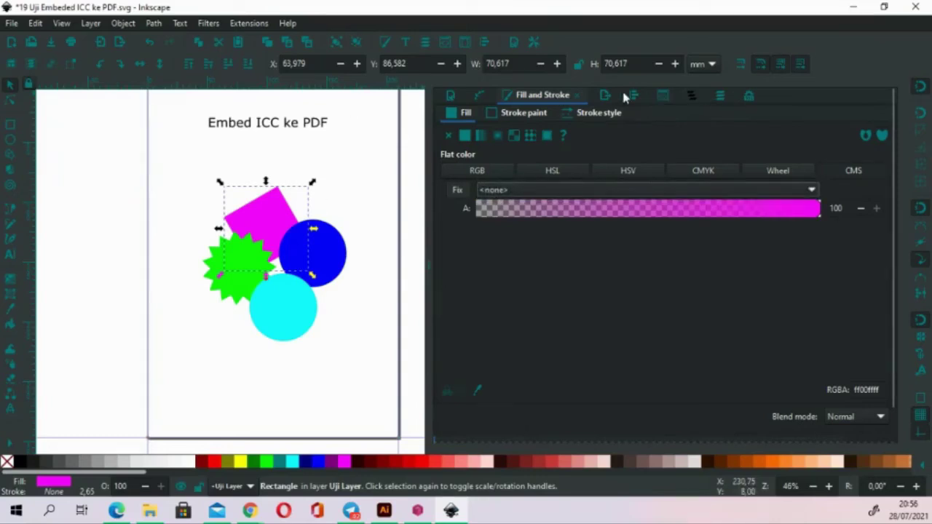
# Link the Agfa : Swop Standard profile a second time in the Color settings
pyautogui.click(451, 97)
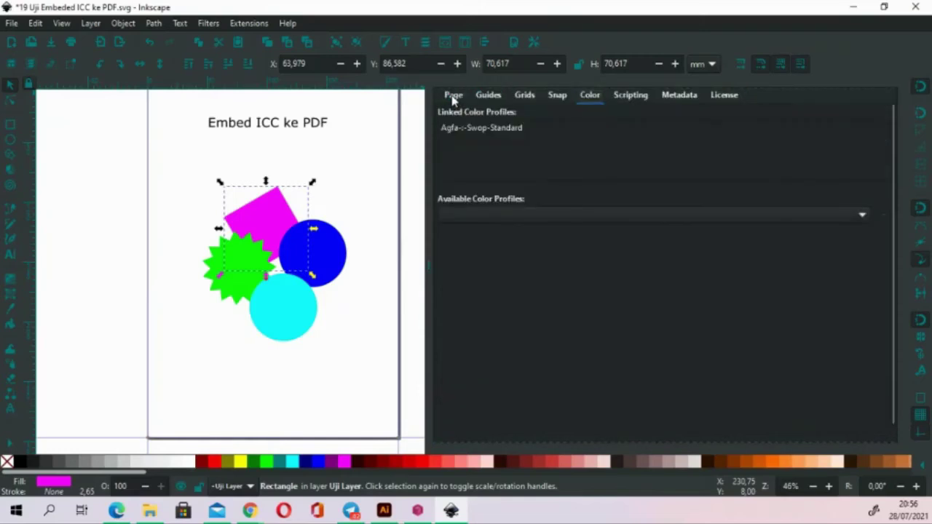
pyautogui.click(503, 129)
pyautogui.moveTo(430, 256); pyautogui.dragTo(359, 255)
pyautogui.click(858, 214)
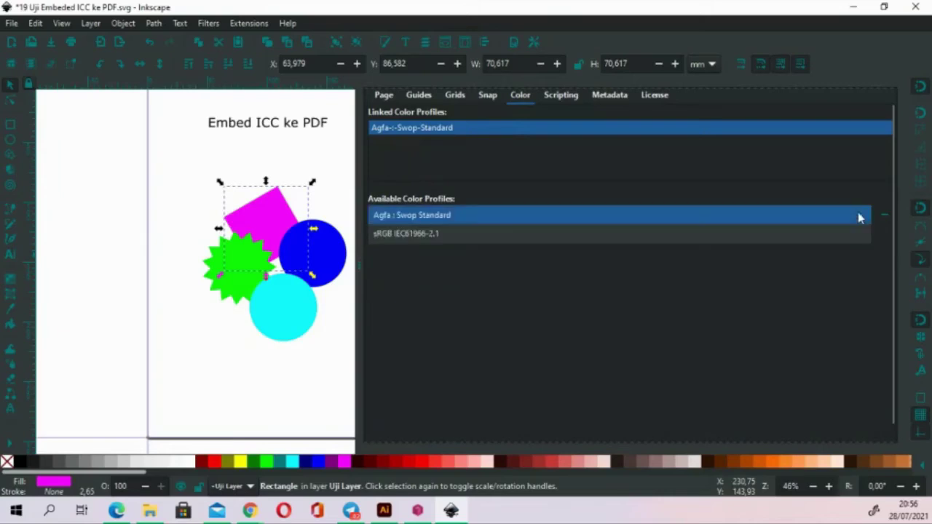
pyautogui.click(806, 217)
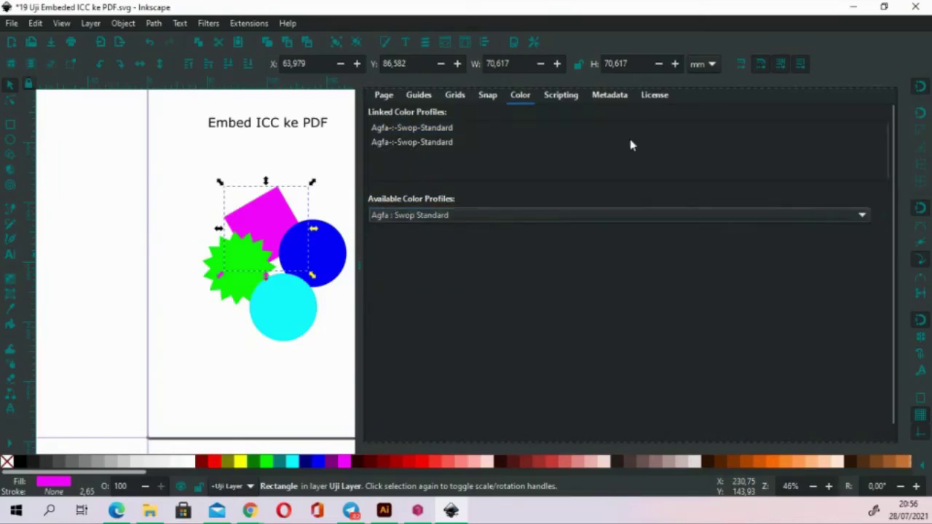
# Select the duplicate Agfa link; Delete removes the square instead, restored with Ctrl+Z
pyautogui.click(439, 143)
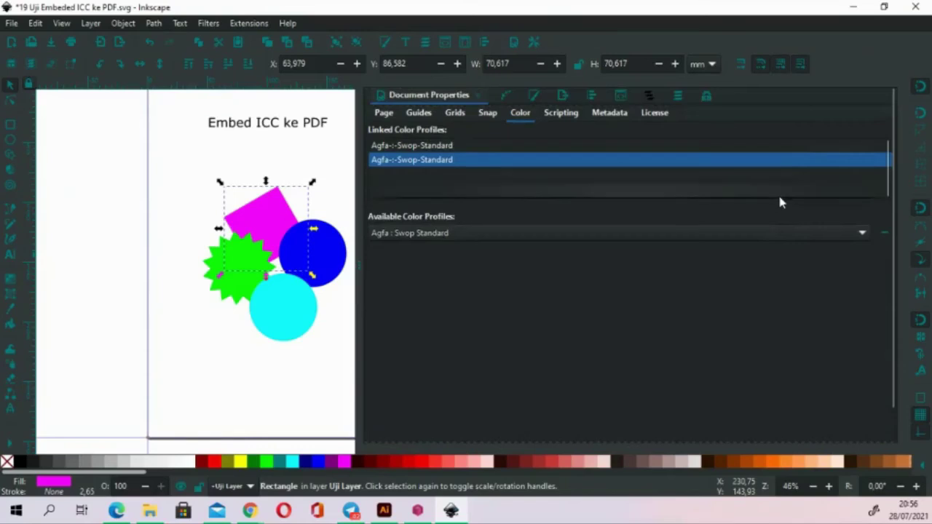
pyautogui.scroll(-1, 719, 283)
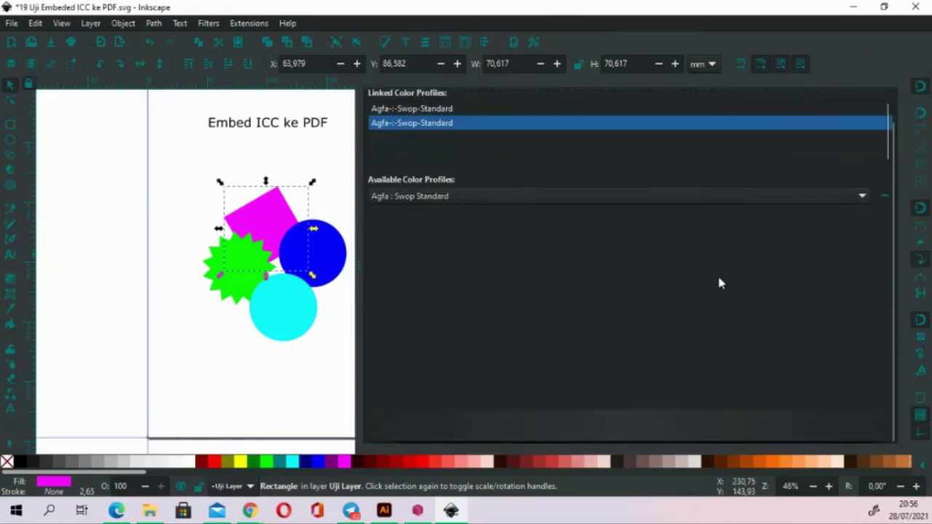
pyautogui.click(421, 110)
pyautogui.click(413, 126)
pyautogui.press('Delete')
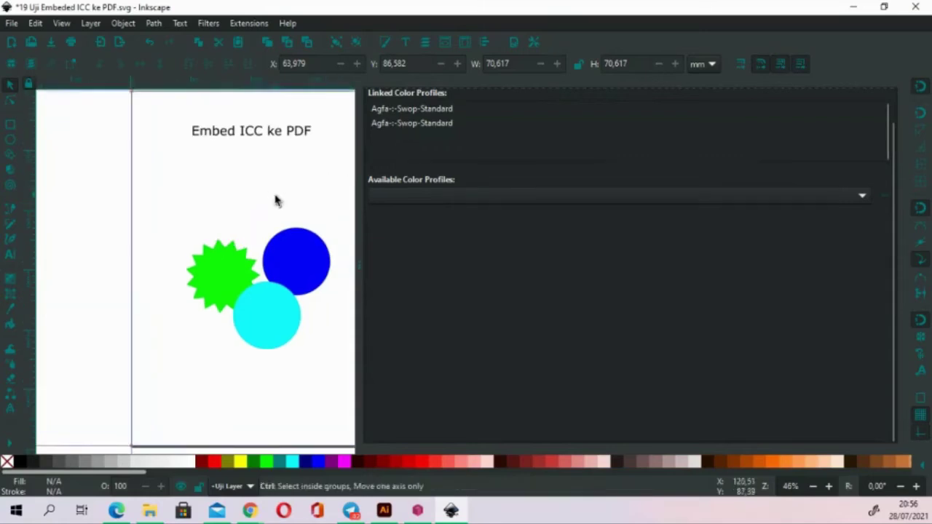
pyautogui.hotkey('ctrl', 'z')
# Remove the duplicate Agfa link with the minus button and save the document
pyautogui.click(388, 125)
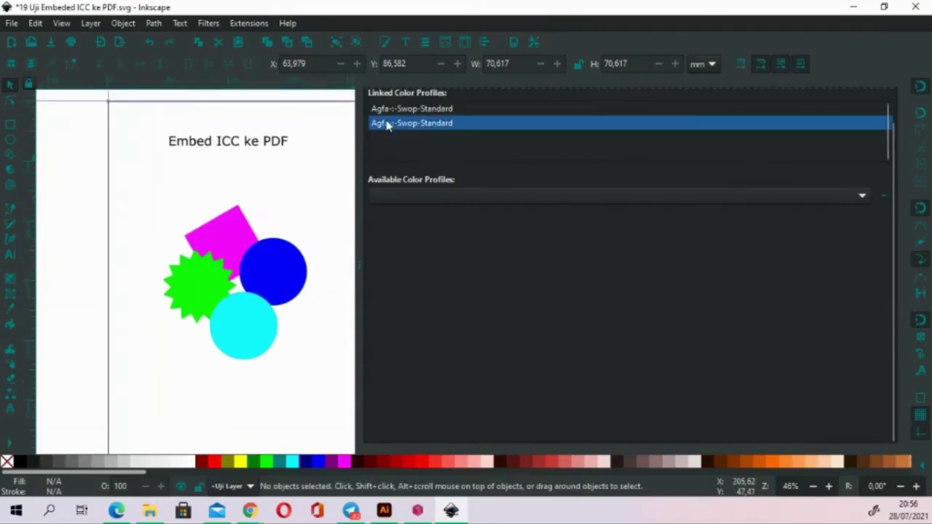
pyautogui.click(879, 193)
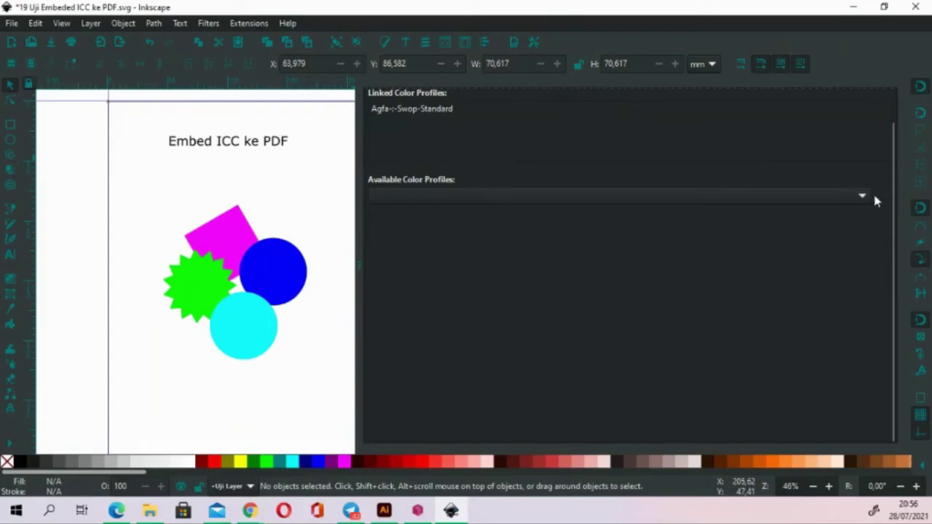
pyautogui.click(446, 115)
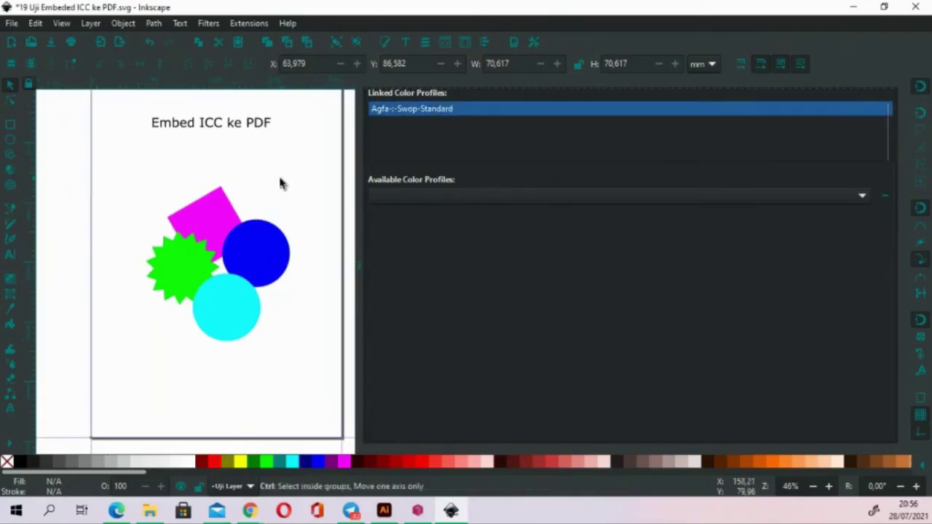
pyautogui.hotkey('ctrl', 's')
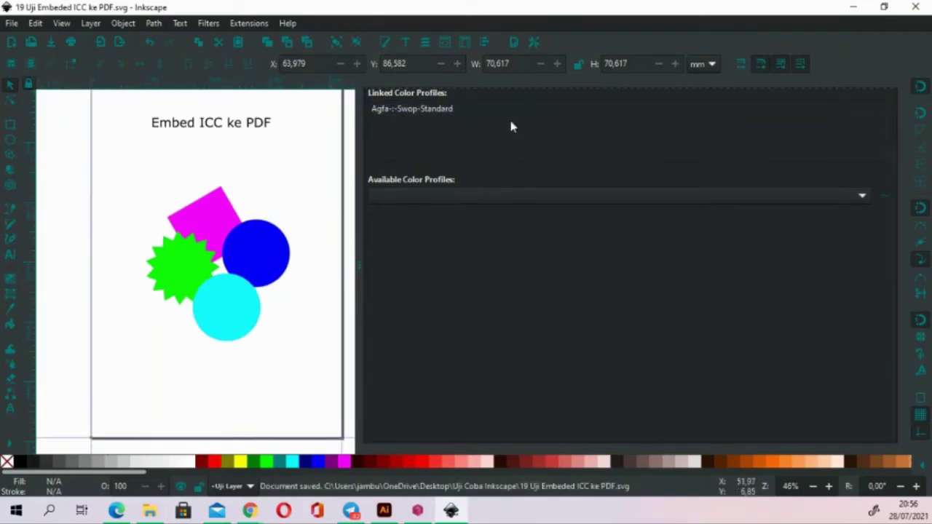
pyautogui.moveTo(890, 135); pyautogui.dragTo(890, 93)
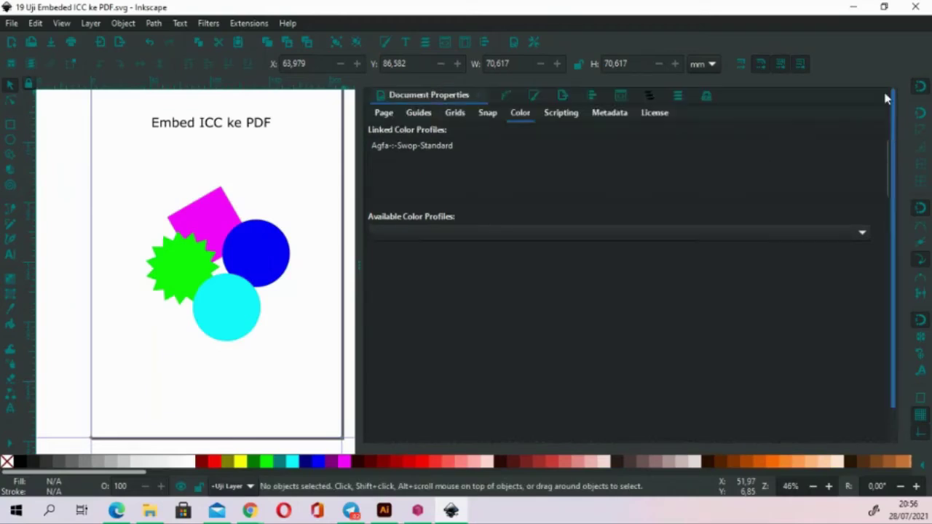
# Inspect the magenta square's fill in the CMYK and CMS tabs and its profile list
pyautogui.click(535, 95)
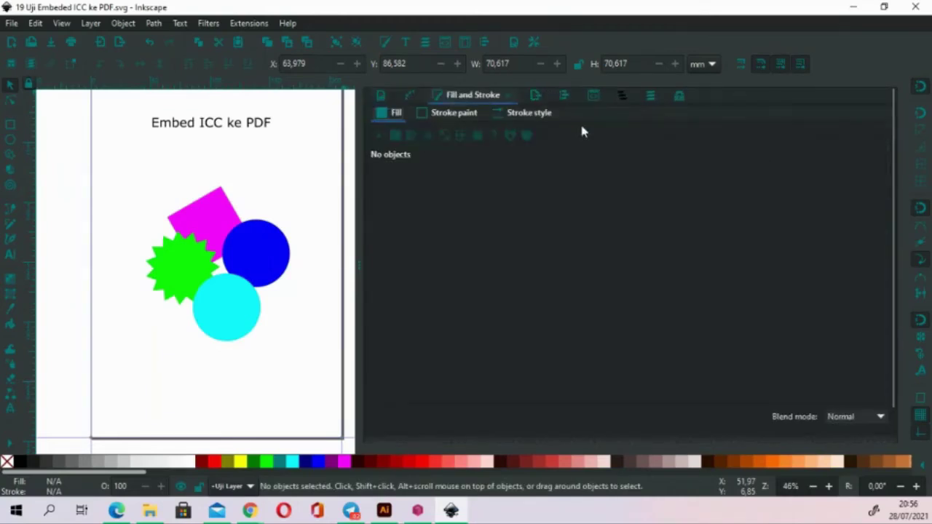
pyautogui.click(229, 210)
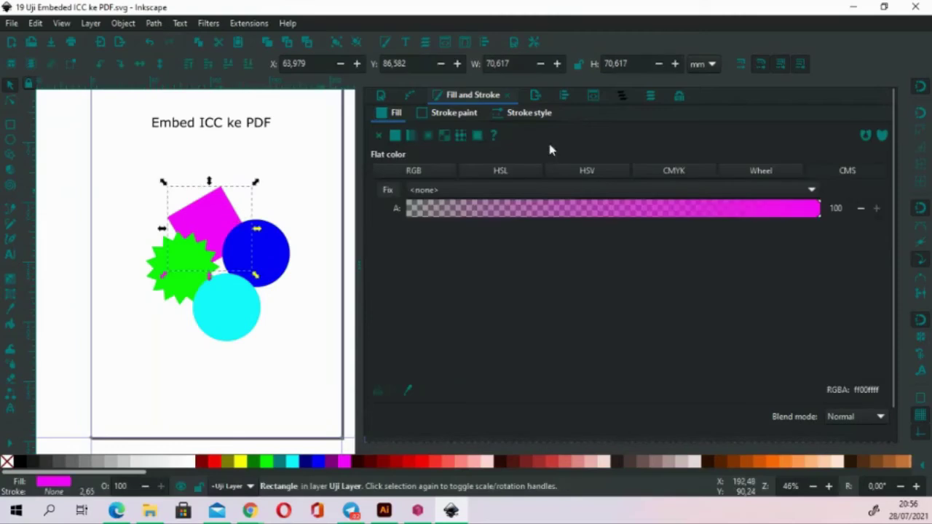
pyautogui.click(669, 171)
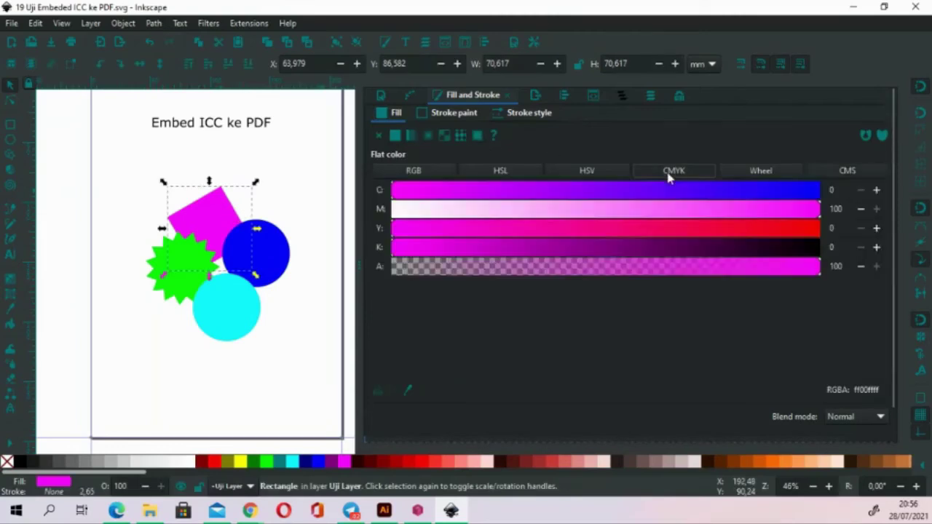
pyautogui.click(845, 171)
pyautogui.click(793, 190)
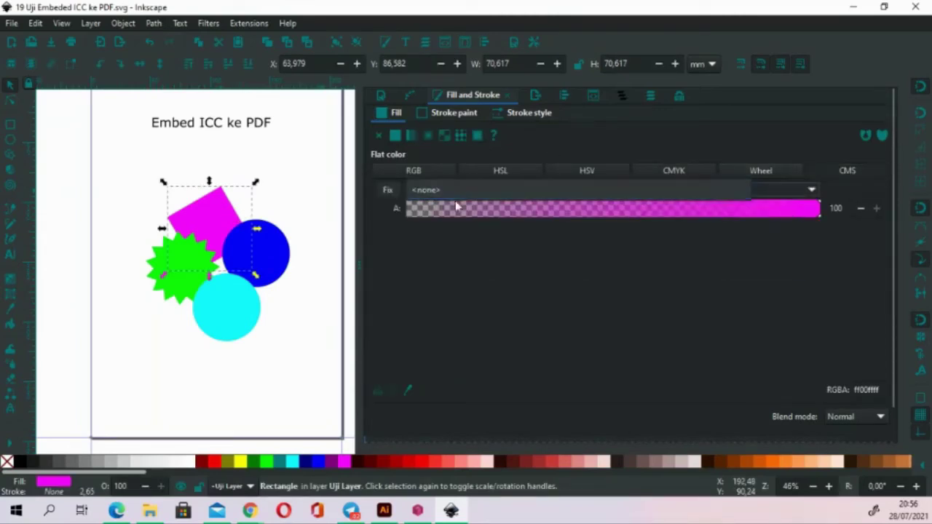
pyautogui.click(263, 160)
pyautogui.click(258, 179)
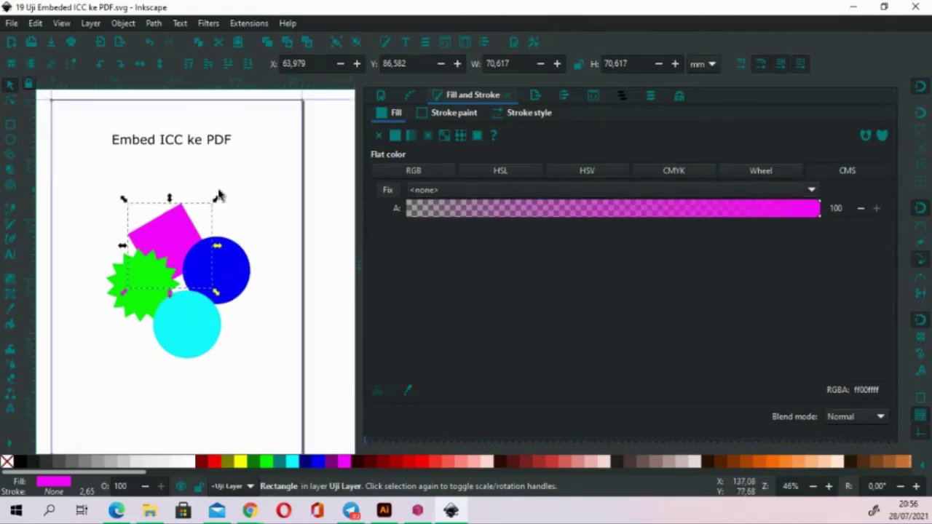
# Quit Inkscape and reopen 19 Uji Embeded ICC ke PDF.svg from File Explorer
pyautogui.hotkey('ctrl', 's')
pyautogui.click(915, 7)
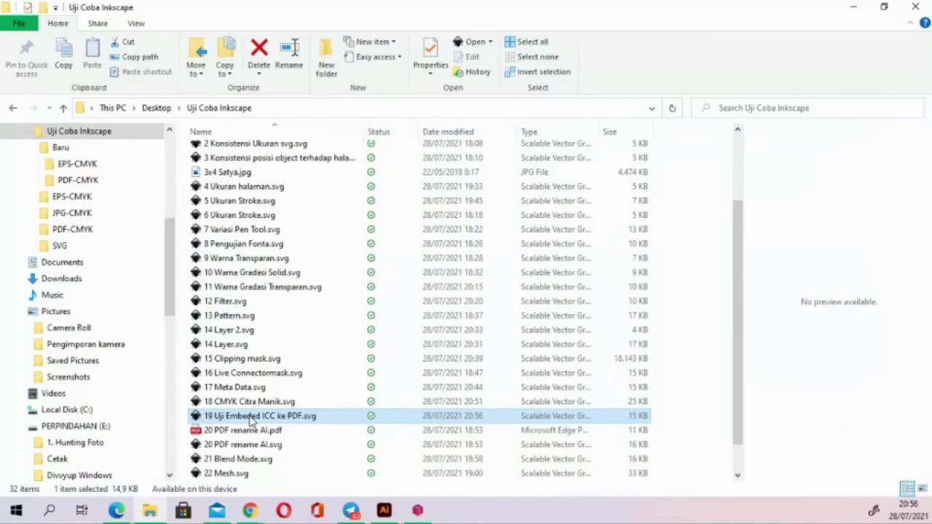
pyautogui.doubleClick(357, 422)
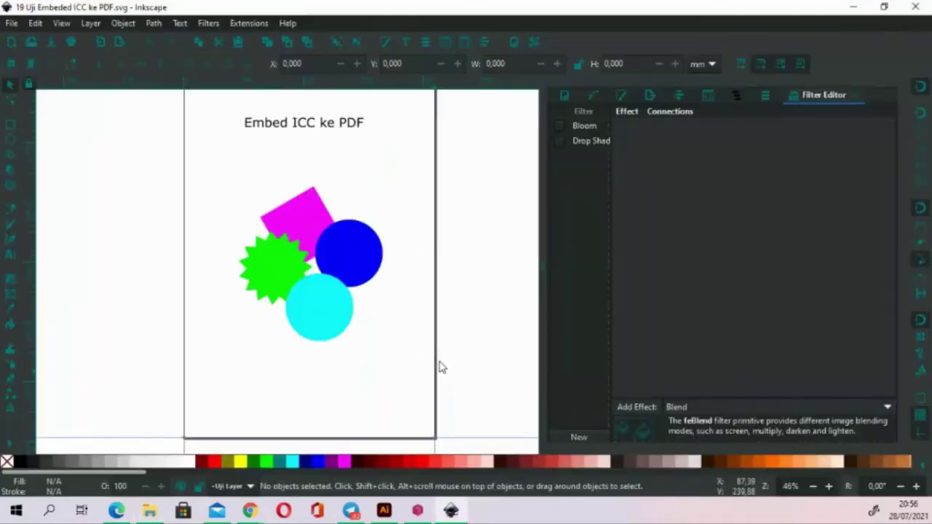
# Fix the blue circle and magenta square fills to the Agfa-:-Swop-Standard colour profile
pyautogui.click(358, 253)
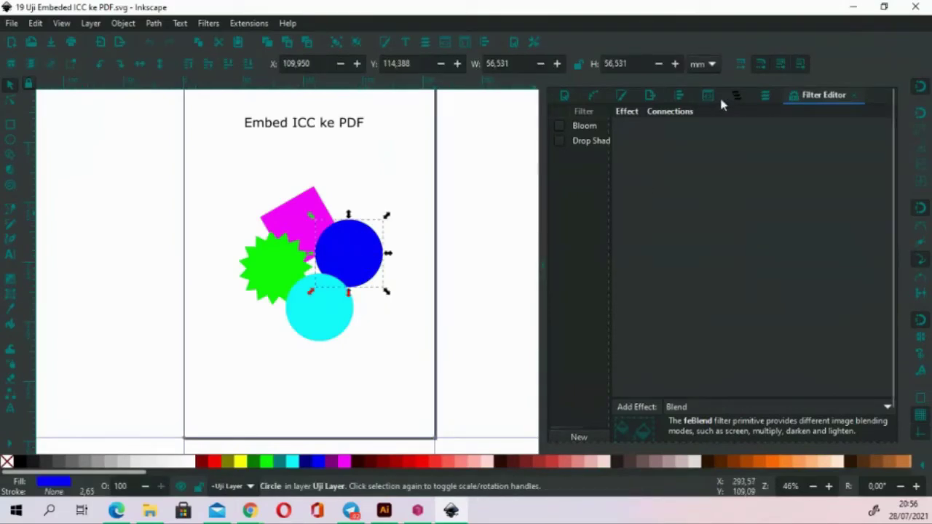
pyautogui.click(619, 96)
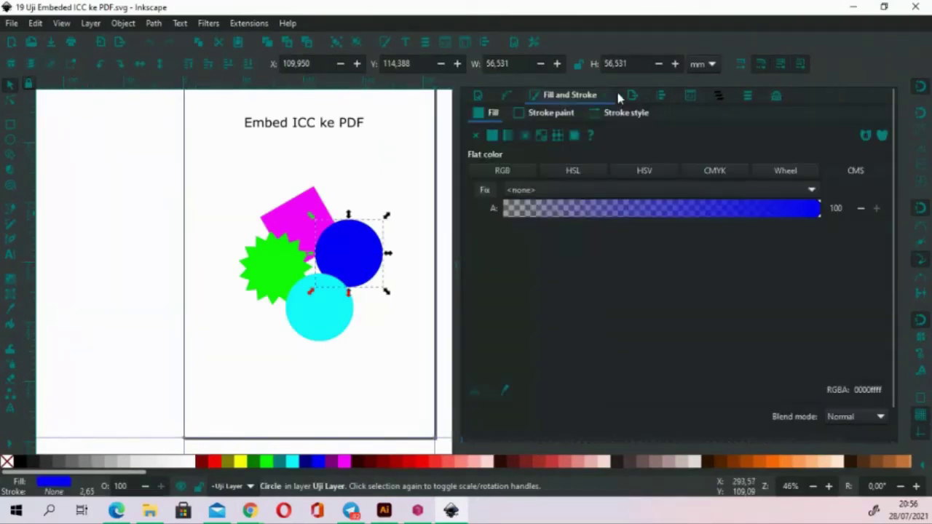
pyautogui.click(800, 187)
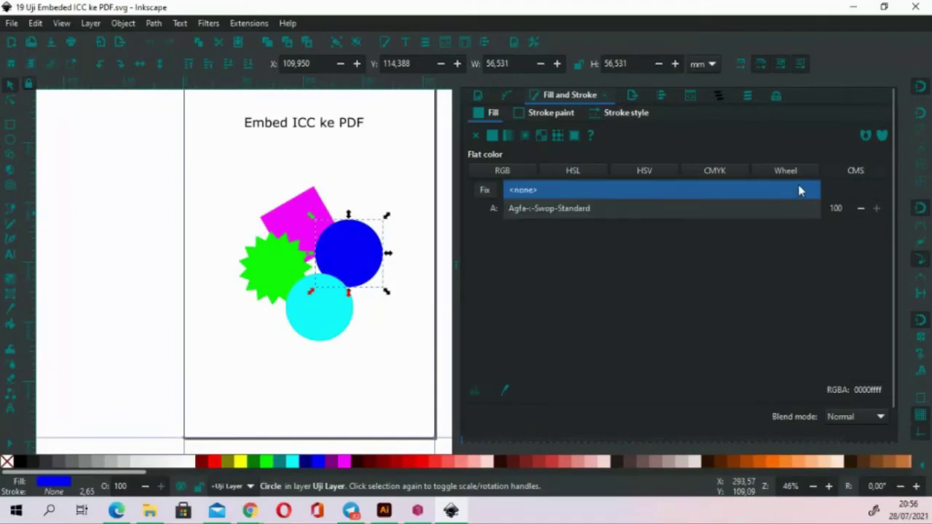
pyautogui.click(744, 211)
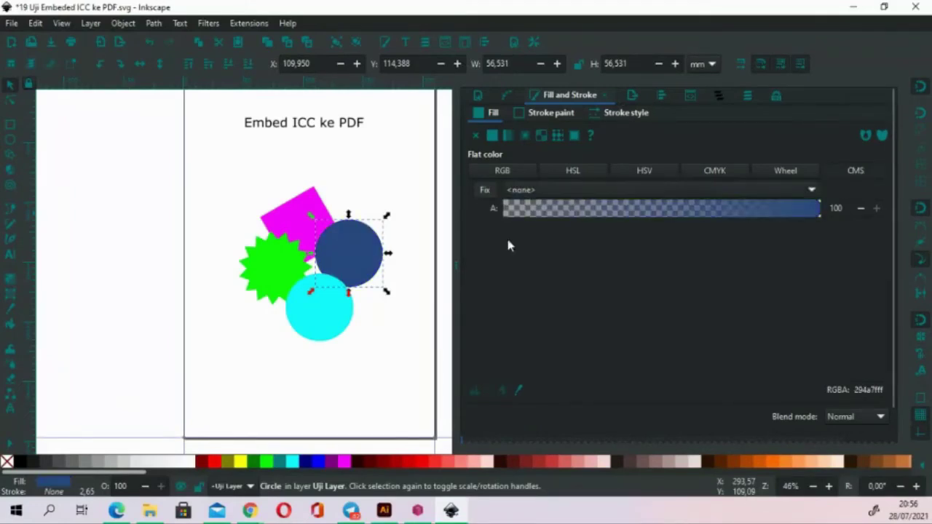
pyautogui.click(309, 214)
pyautogui.click(811, 189)
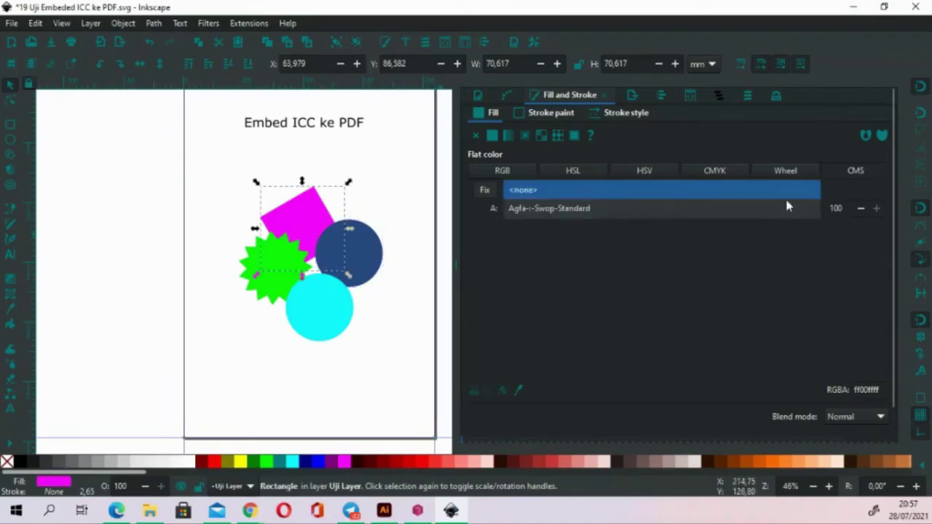
pyautogui.click(787, 210)
# Fix the cyan circle and green star fills to the Agfa-:-Swop-Standard profile too
pyautogui.click(320, 309)
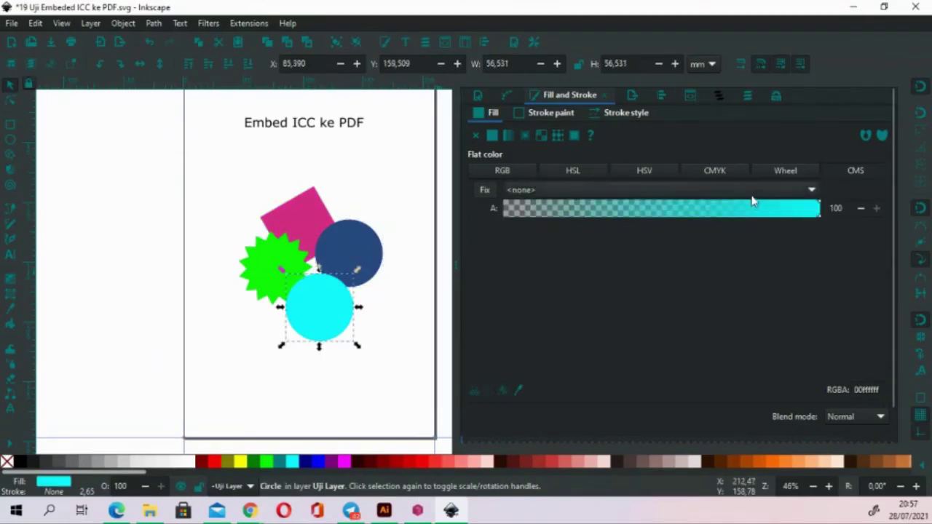
pyautogui.click(751, 192)
pyautogui.click(717, 211)
pyautogui.click(274, 271)
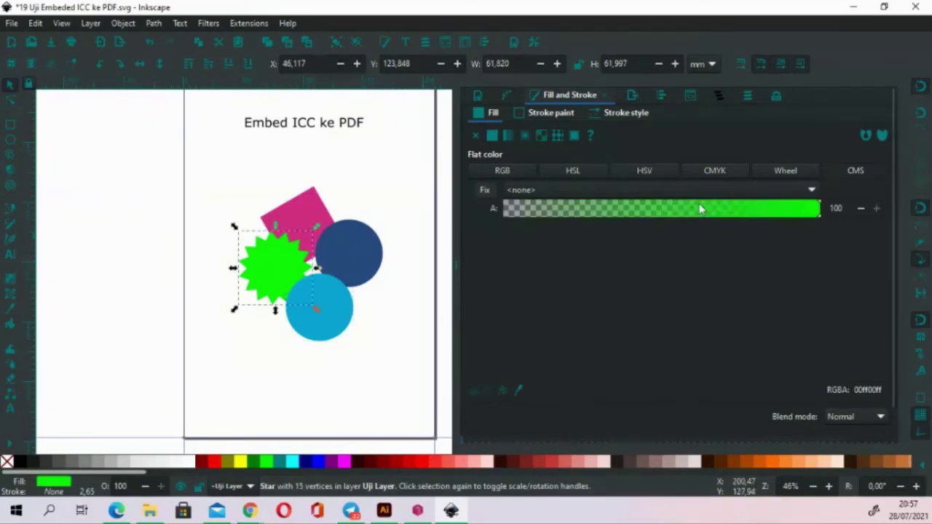
pyautogui.click(719, 191)
pyautogui.click(702, 210)
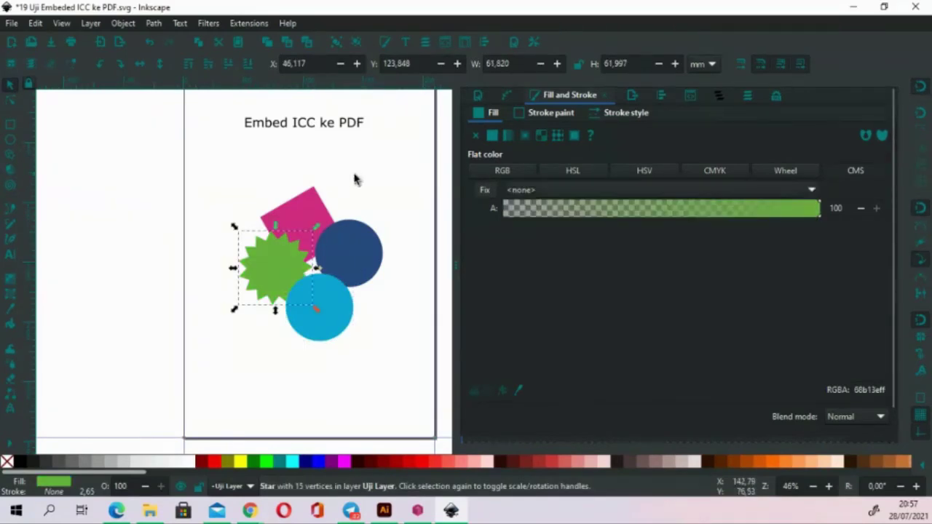
pyautogui.moveTo(356, 179); pyautogui.dragTo(316, 184)
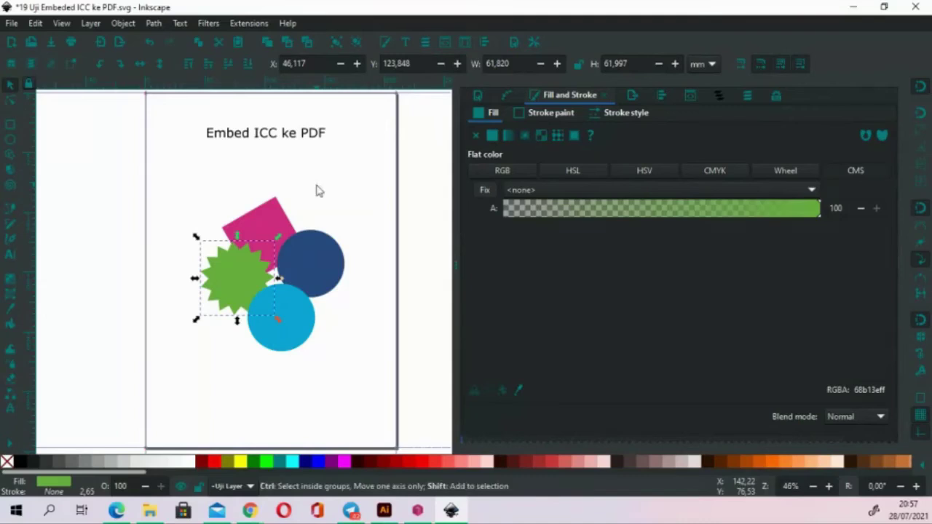
# Save the drawing as Portable Document Format '19 Uji Embeded ICC ke PDF.pdf' with default PDF options
pyautogui.hotkey('ctrl', 'shift', 's')
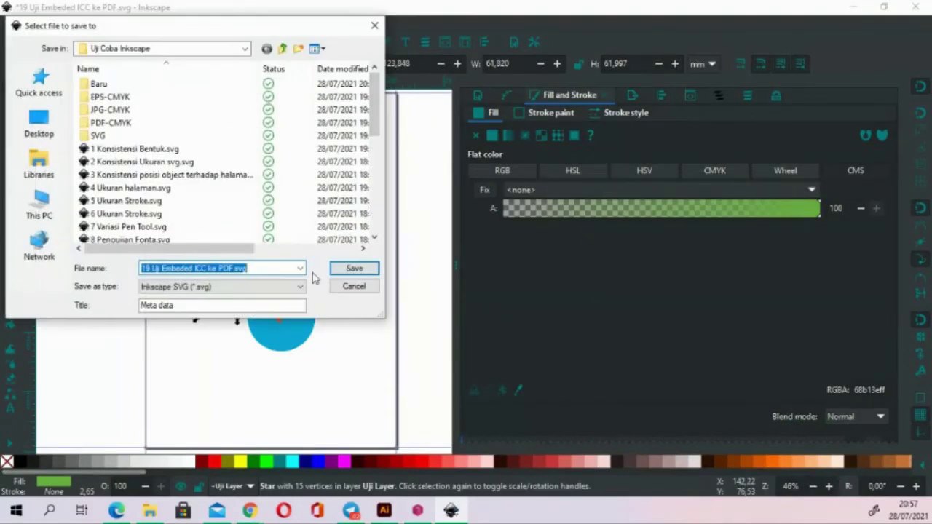
pyautogui.click(289, 291)
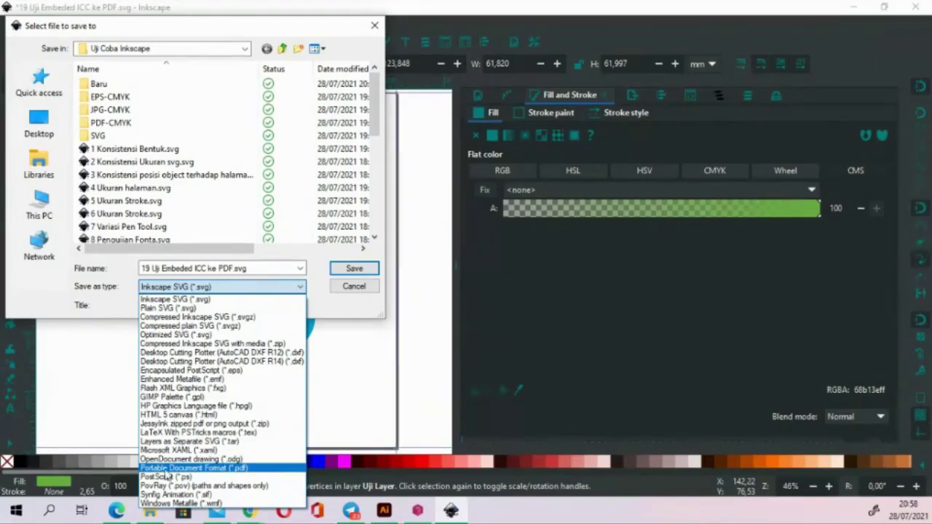
pyautogui.click(167, 469)
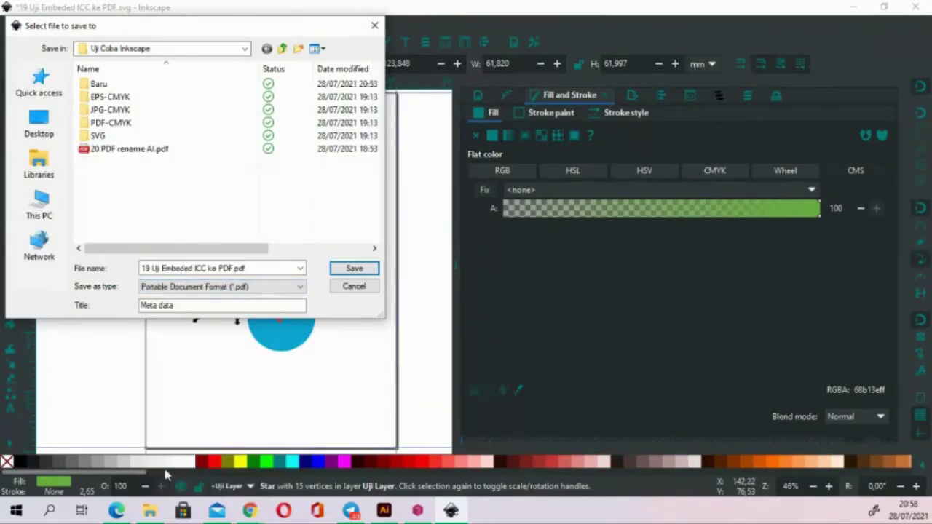
pyautogui.click(345, 268)
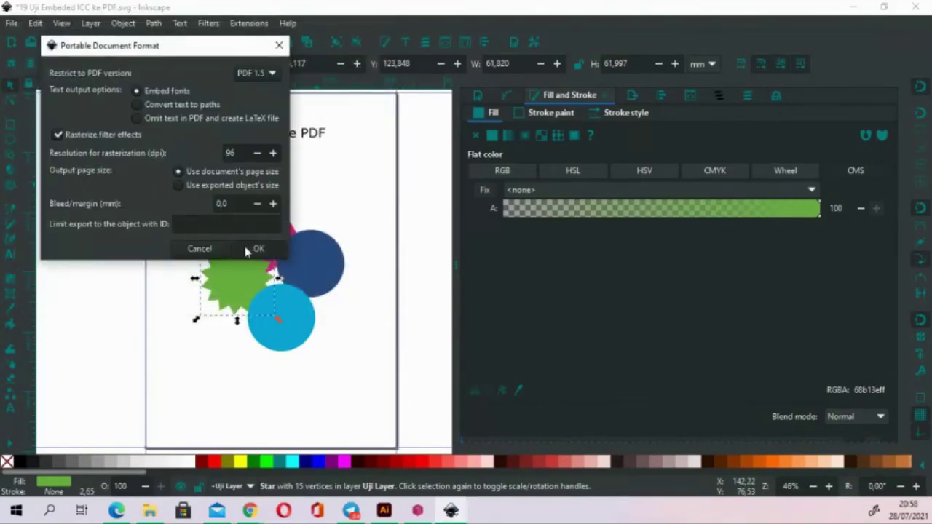
pyautogui.click(258, 248)
pyautogui.hscroll(3, 360, 220)
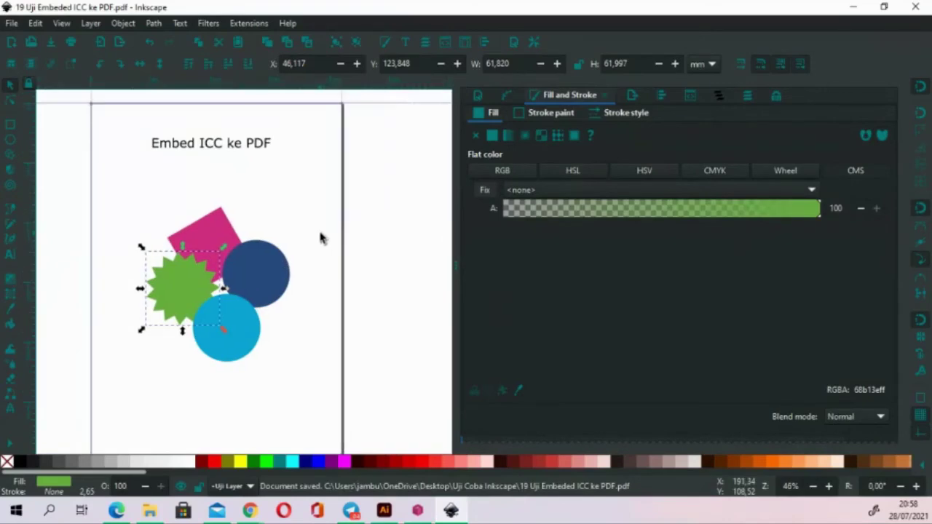
pyautogui.hotkey('ctrl', 's')
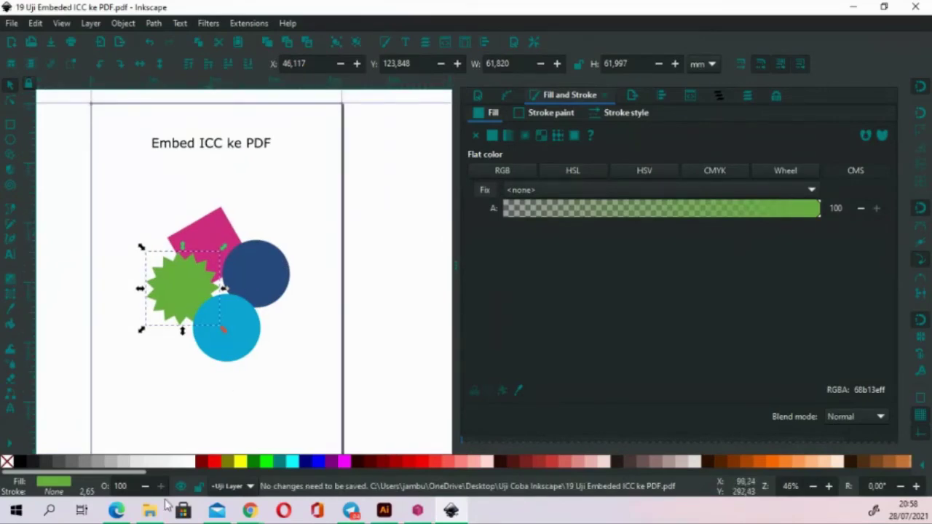
pyautogui.click(149, 510)
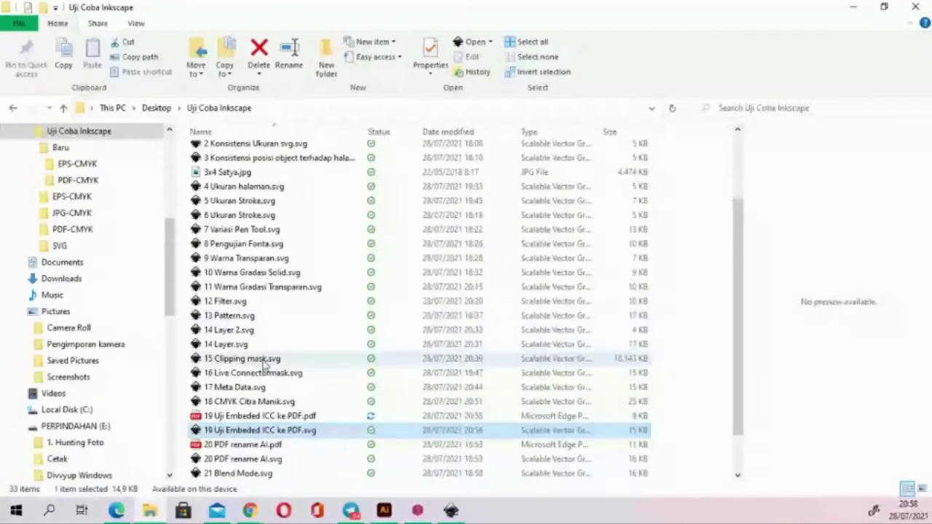
# Open 19 Uji Embeded ICC ke PDF.pdf from File Explorer with Adobe Illustrator 2021
pyautogui.scroll(-1, 269, 363)
pyautogui.click(277, 373)
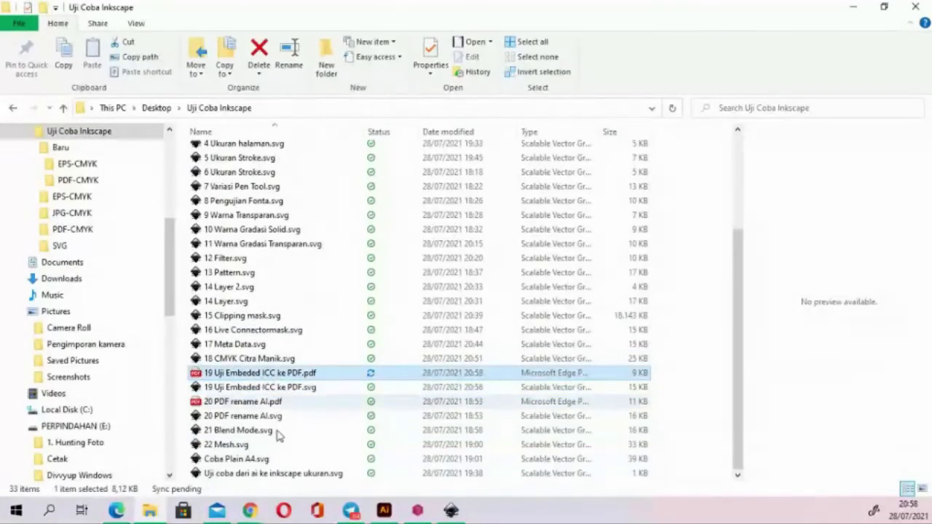
pyautogui.rightClick(291, 378)
pyautogui.moveTo(333, 205)
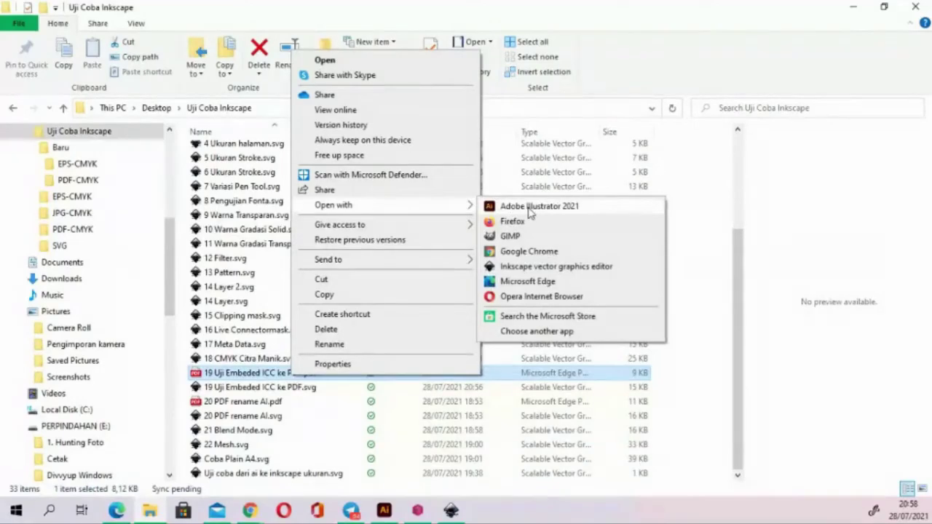
pyautogui.click(530, 210)
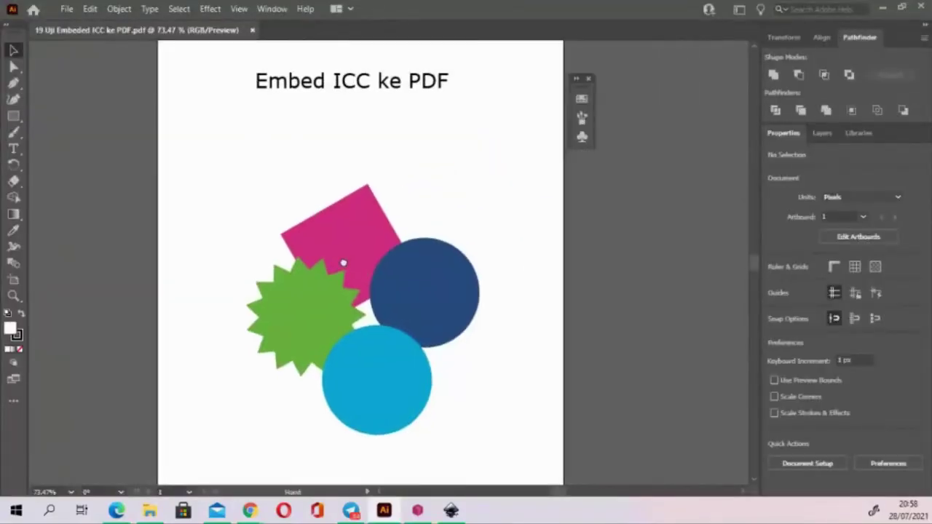
# Switch the PDF document to RGB colour mode, then close it without saving changes
pyautogui.click(307, 255)
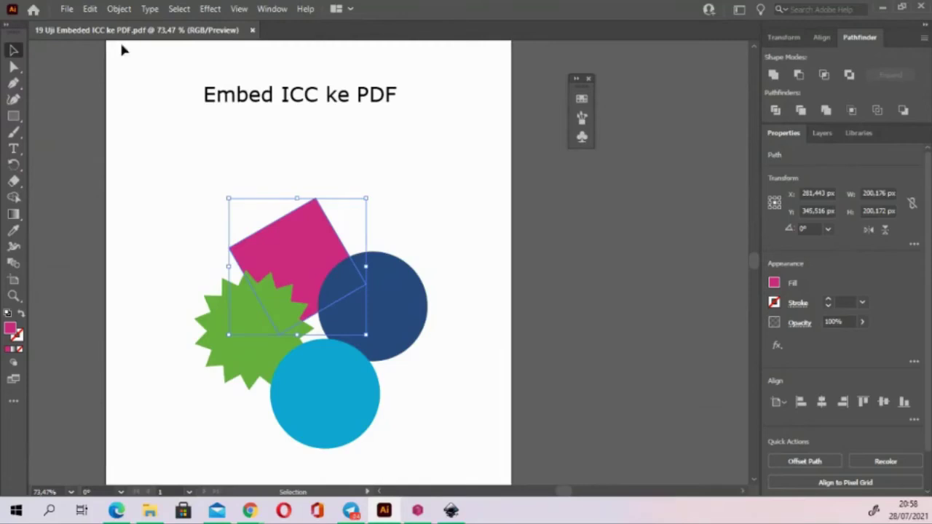
pyautogui.click(66, 8)
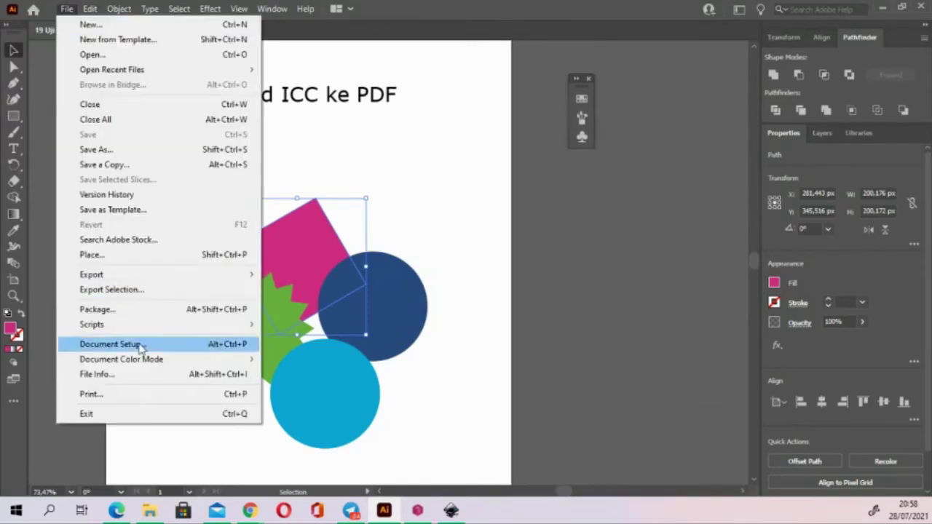
pyautogui.moveTo(121, 359)
pyautogui.click(328, 366)
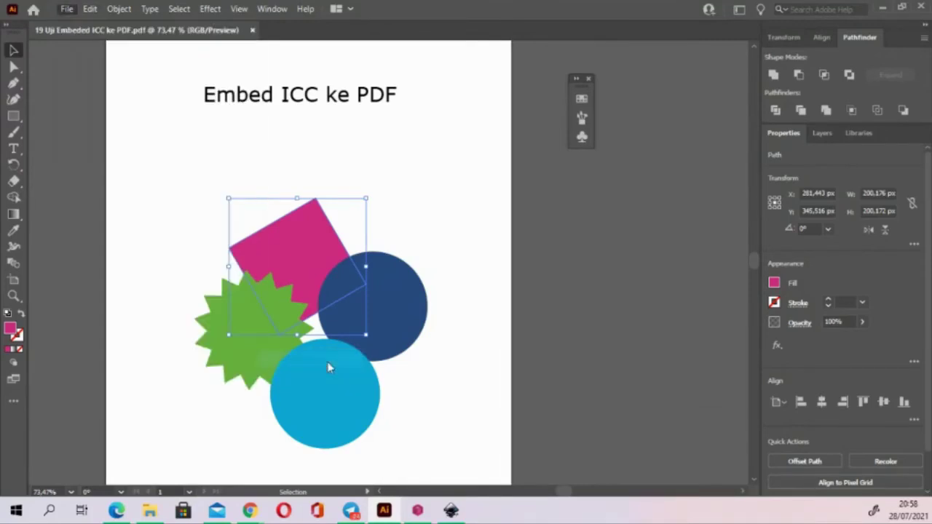
pyautogui.click(70, 12)
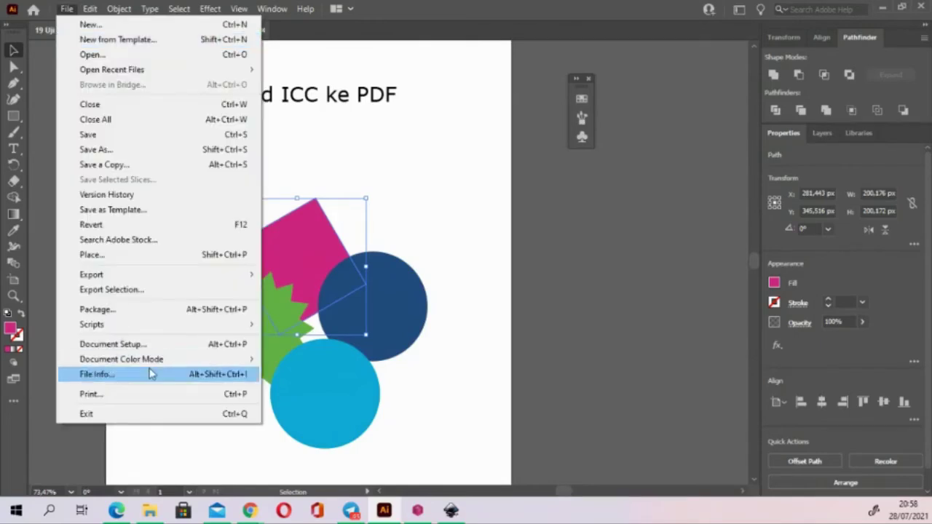
pyautogui.moveTo(120, 359)
pyautogui.click(310, 373)
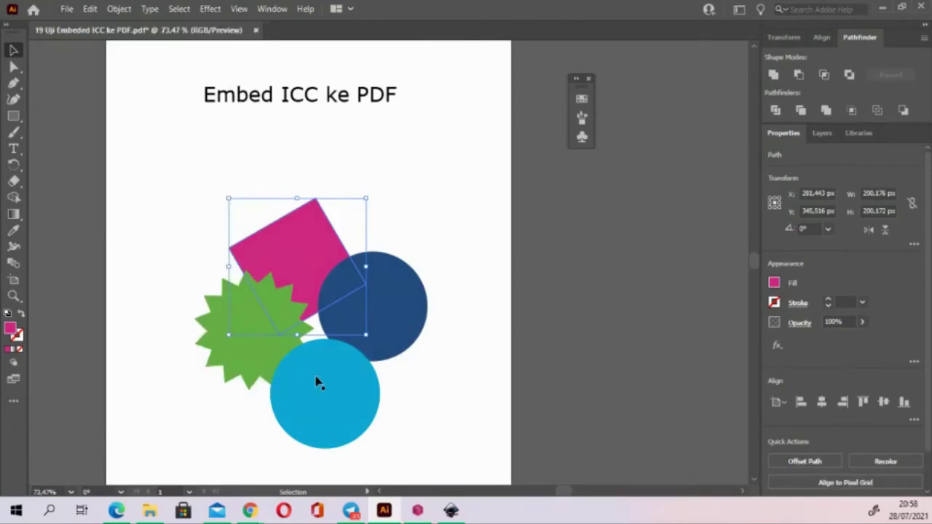
pyautogui.click(254, 33)
pyautogui.click(542, 276)
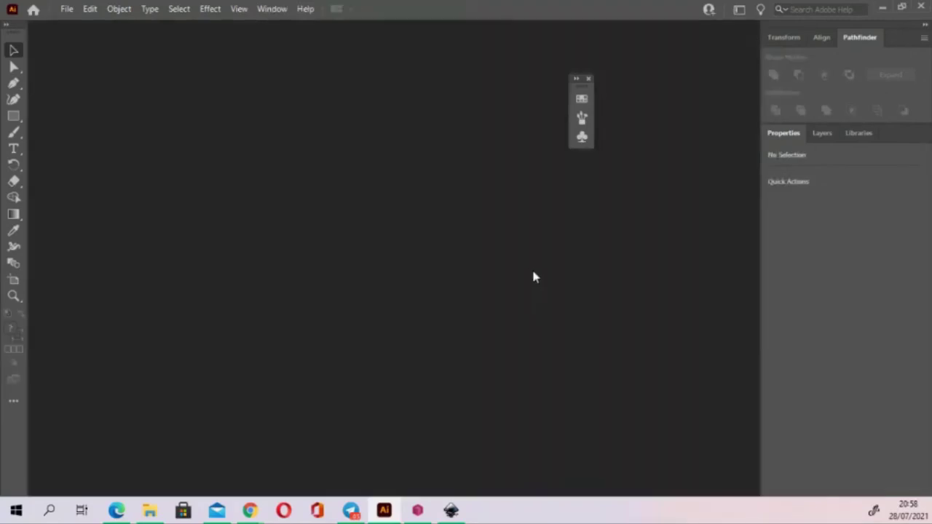
# Rename 20 PDF rename AI.pdf to 20 PDF rename AI.ai, accepting the extension-change warning
pyautogui.hotkey('alt', 'Tab')
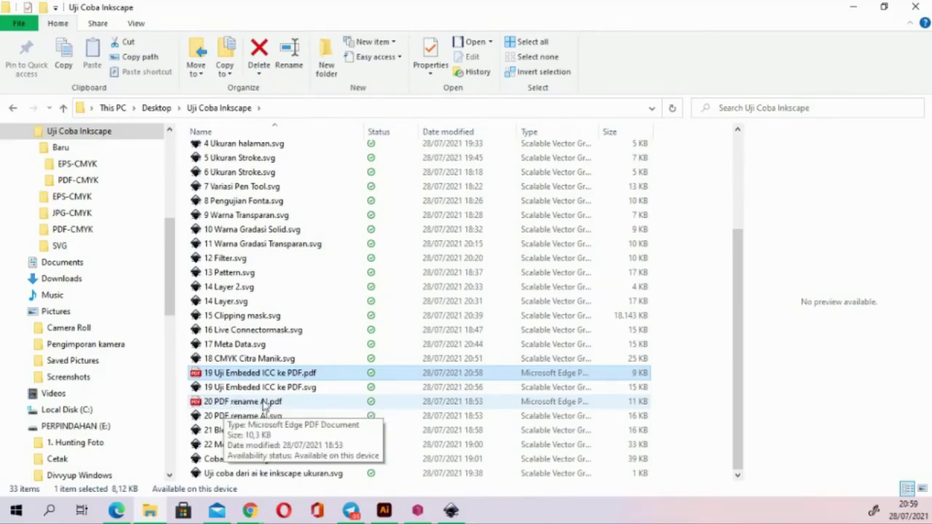
pyautogui.click(261, 401)
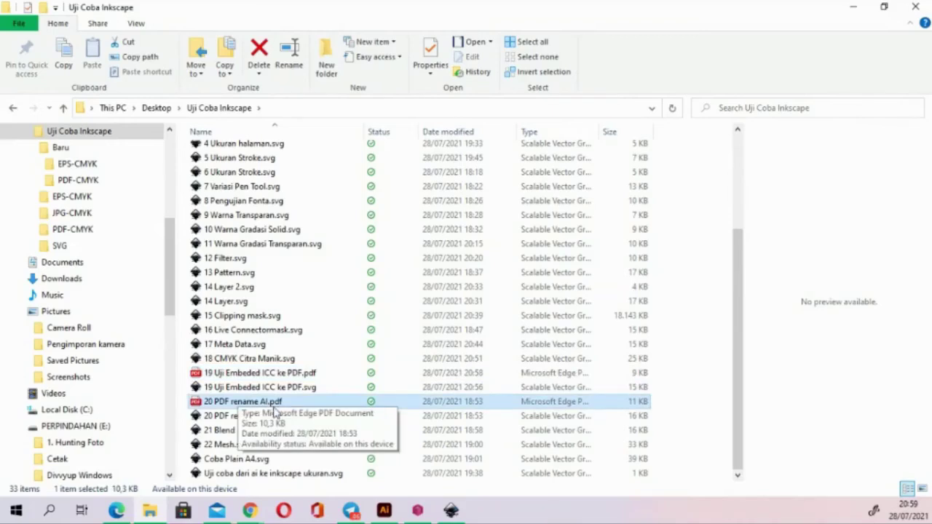
pyautogui.click(273, 406)
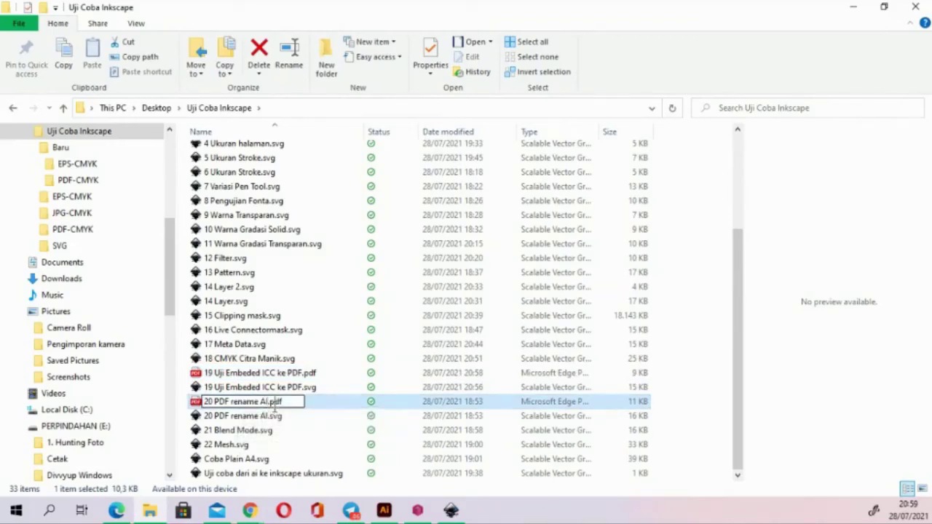
pyautogui.press('BackSpace')
pyautogui.press('BackSpace')
pyautogui.press('BackSpace')
pyautogui.write('ai')
pyautogui.press('Return')
pyautogui.click(529, 264)
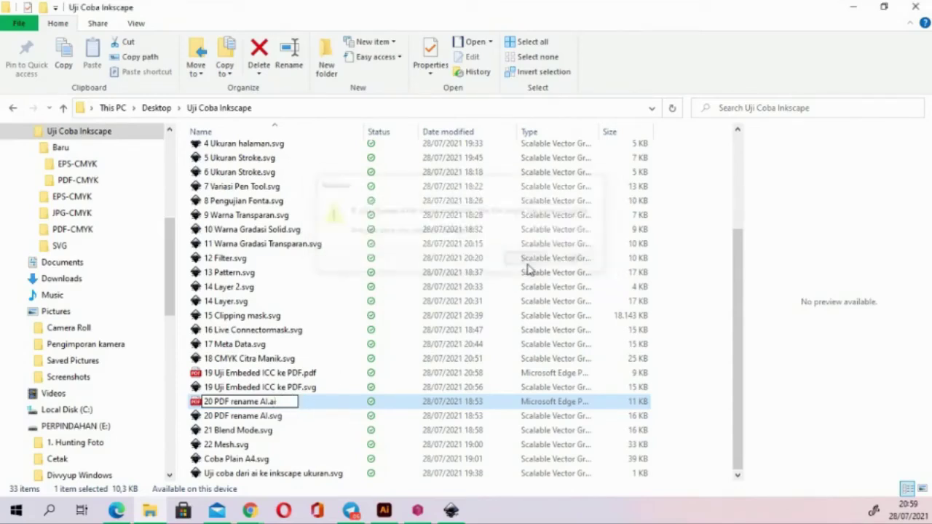
pyautogui.click(262, 402)
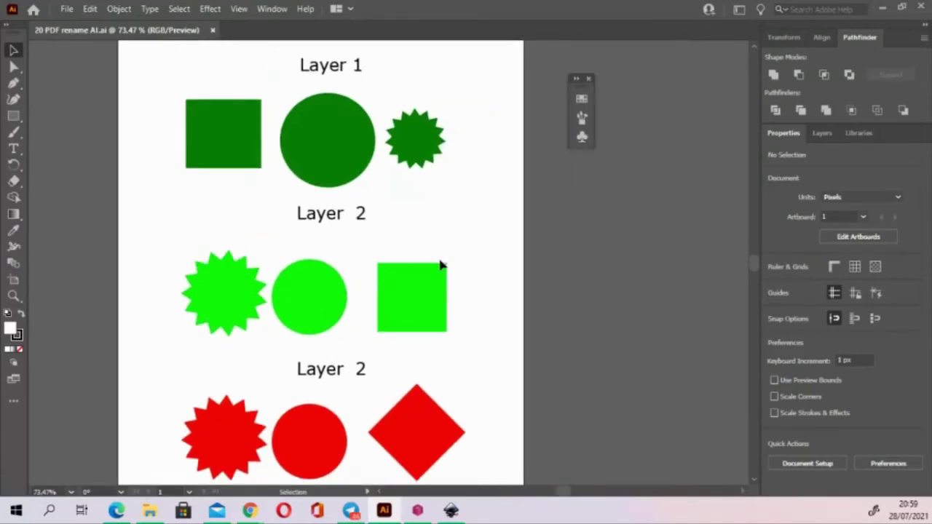
# Inspect Layer 1's paths in the Layers panel, then close 20 PDF rename AI.ai
pyautogui.moveTo(441, 266); pyautogui.dragTo(490, 238)
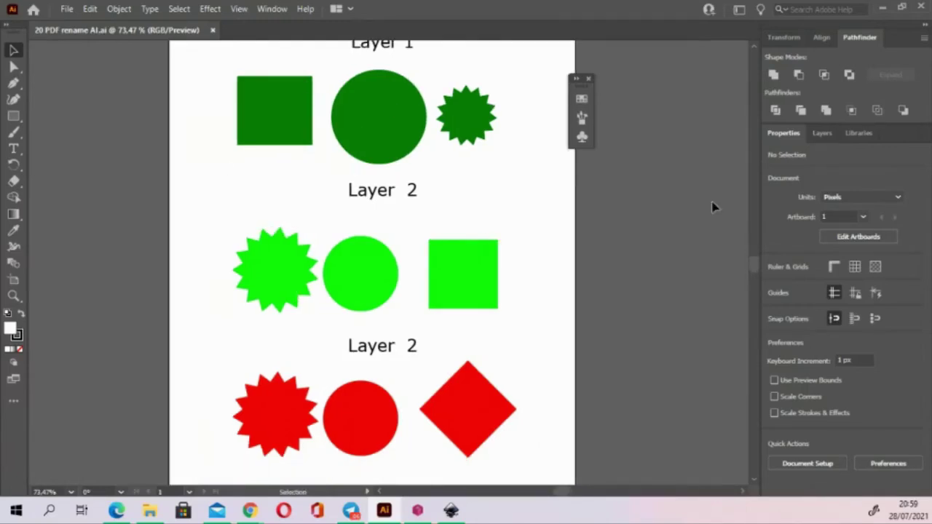
pyautogui.click(822, 133)
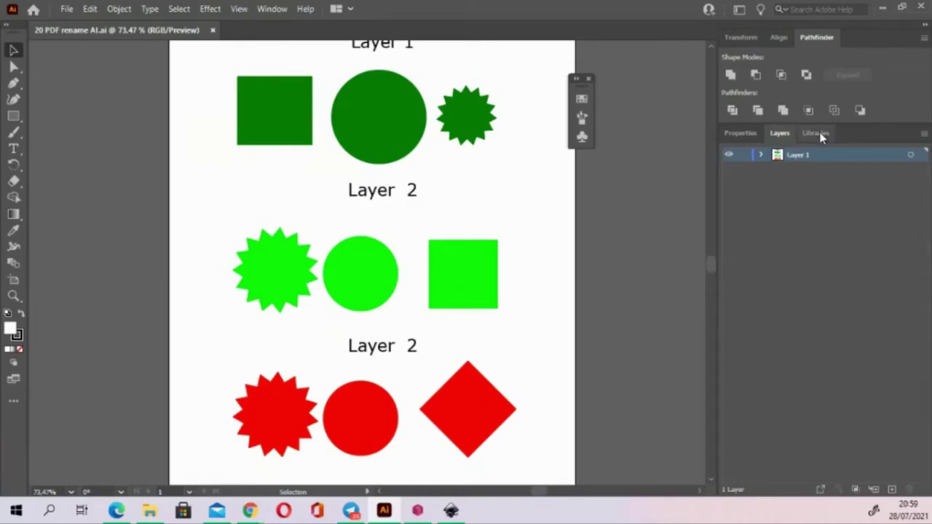
pyautogui.click(761, 156)
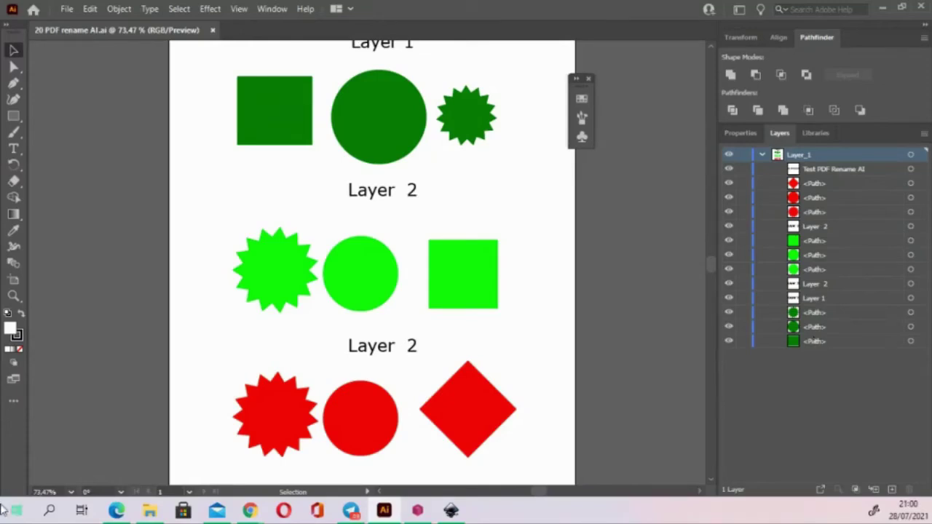
pyautogui.click(212, 30)
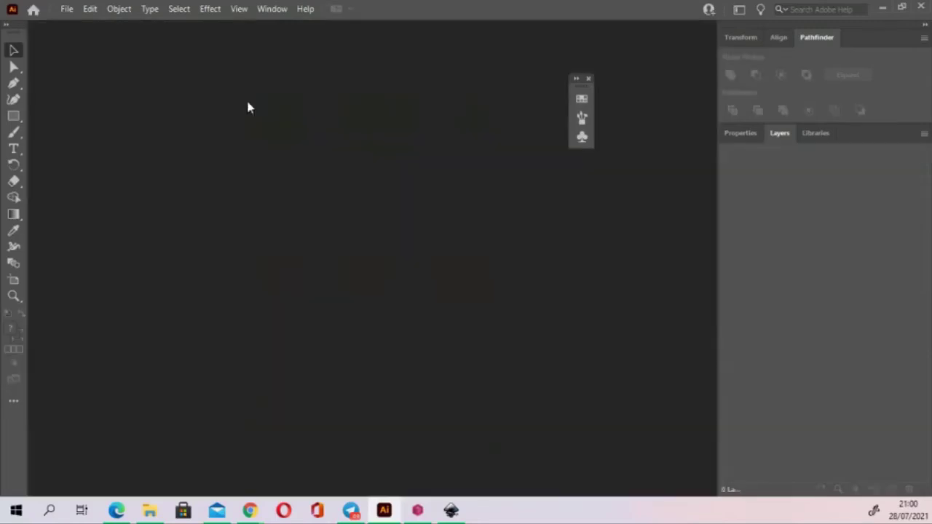
pyautogui.hotkey('alt', 'Tab')
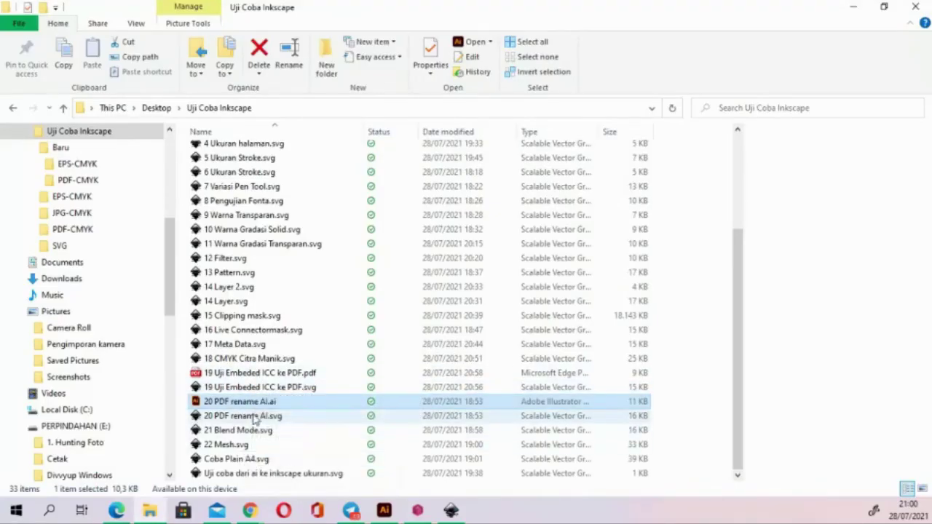
pyautogui.click(254, 417)
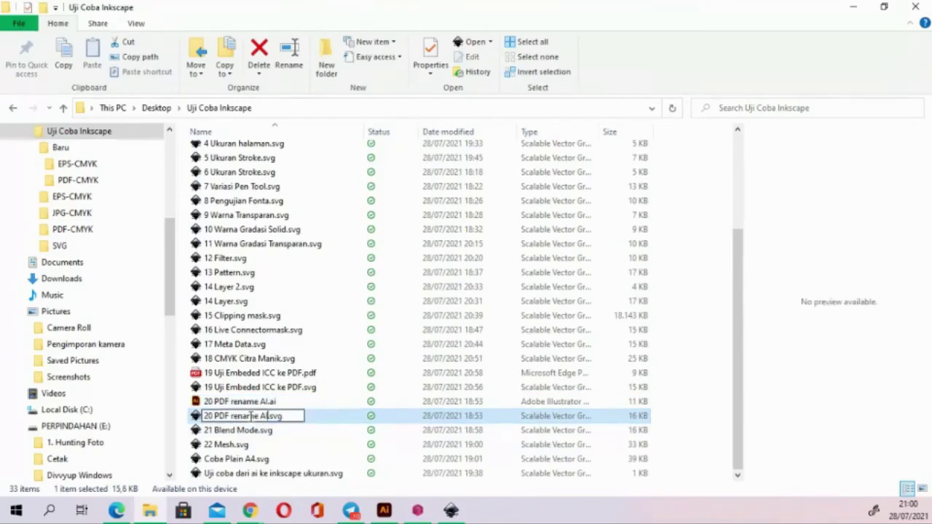
# Change 20 PDF rename AI.svg's extension to .ai, accepting the extension and name-clash prompts
pyautogui.press('BackSpace')
pyautogui.press('BackSpace')
pyautogui.press('BackSpace')
pyautogui.write('a')
pyautogui.write('i')
pyautogui.press('Return')
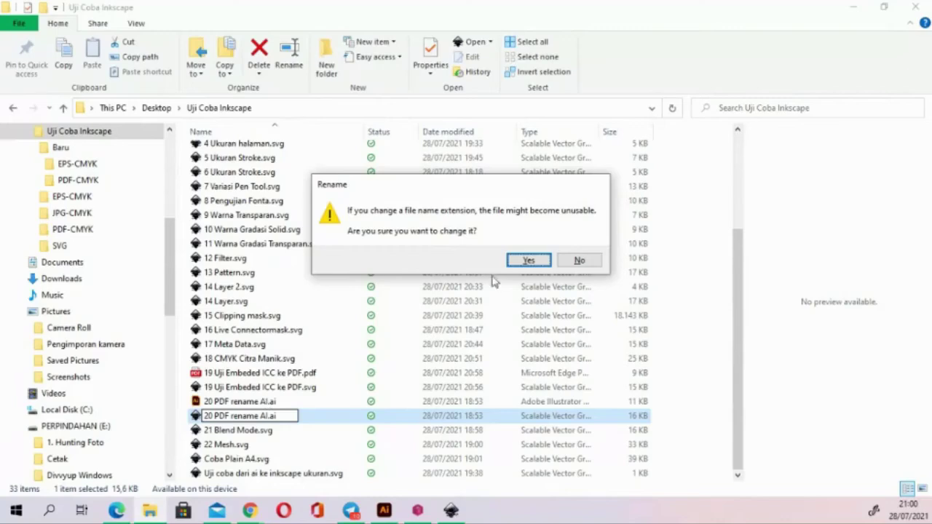
pyautogui.click(511, 263)
pyautogui.click(493, 331)
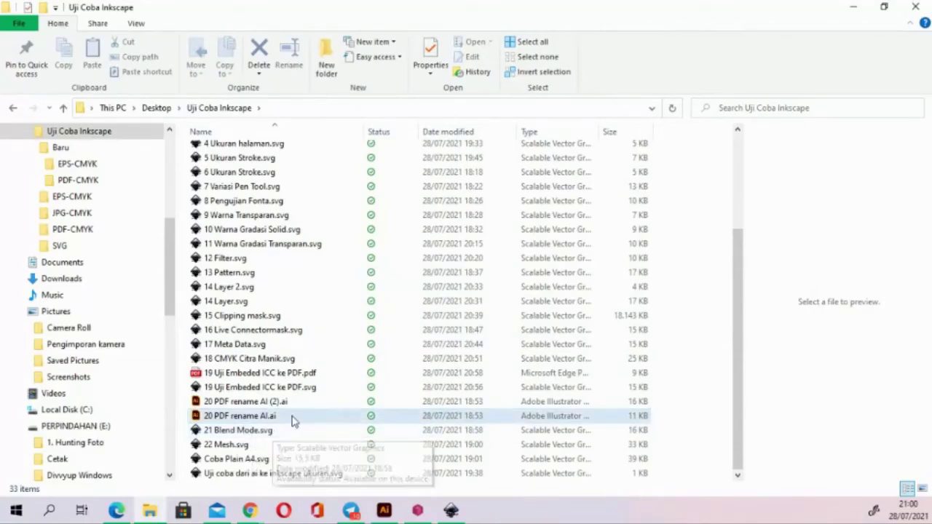
pyautogui.click(258, 404)
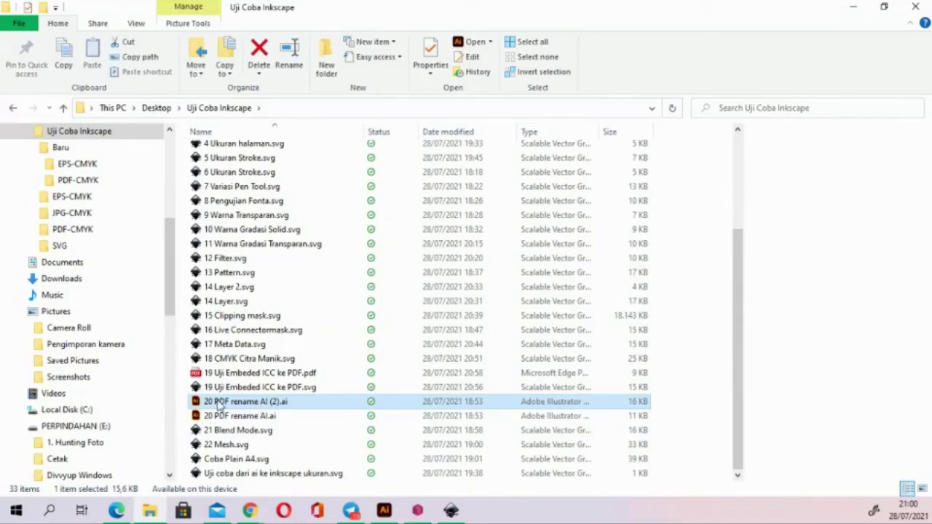
# Drag 20 PDF rename AI (2).ai into Illustrator, keeping ANSI character set and Windows platform
pyautogui.moveTo(218, 405)
pyautogui.moveTo(219, 408)
pyautogui.mouseDown()
pyautogui.moveTo(358, 427)
pyautogui.moveTo(358, 367)
pyautogui.mouseUp()
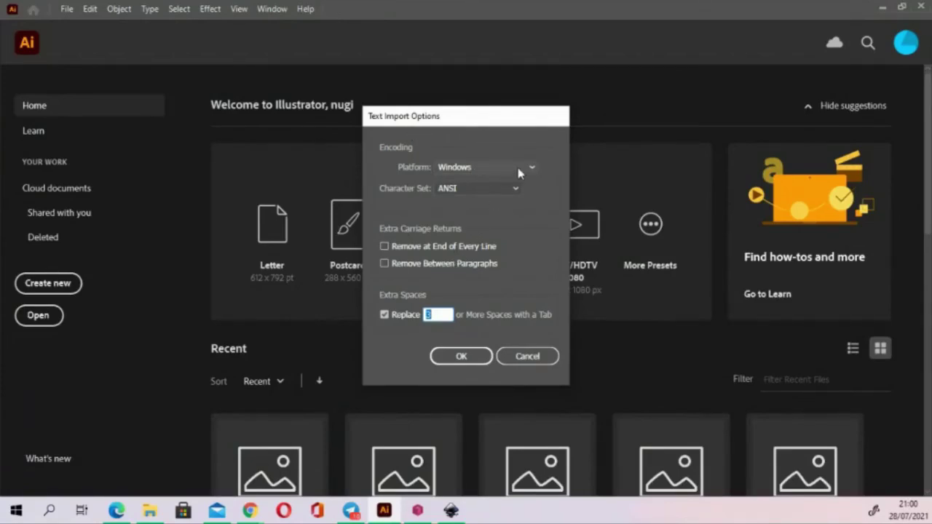
pyautogui.click(508, 192)
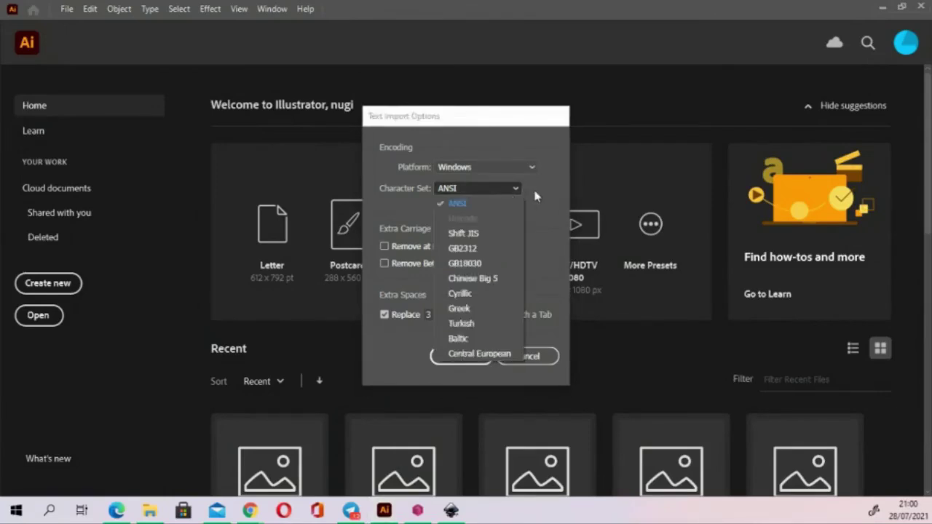
pyautogui.click(536, 195)
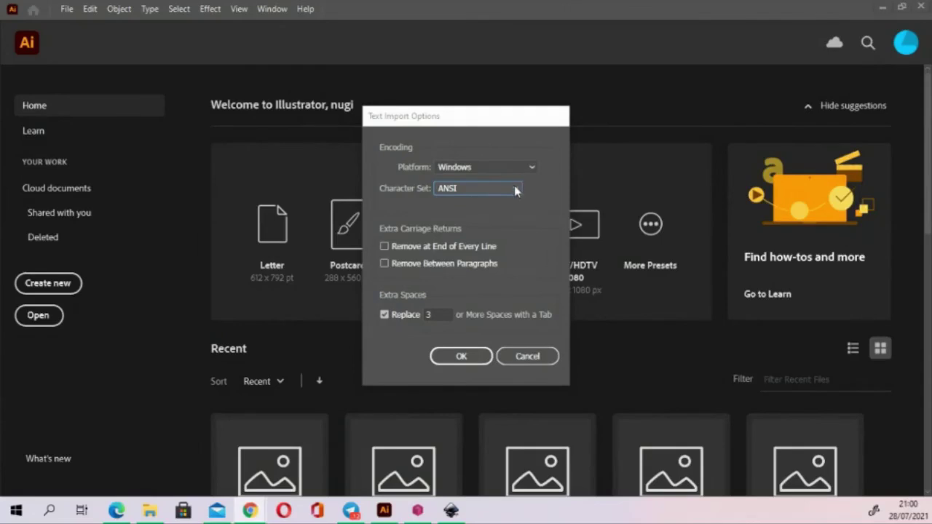
pyautogui.click(515, 190)
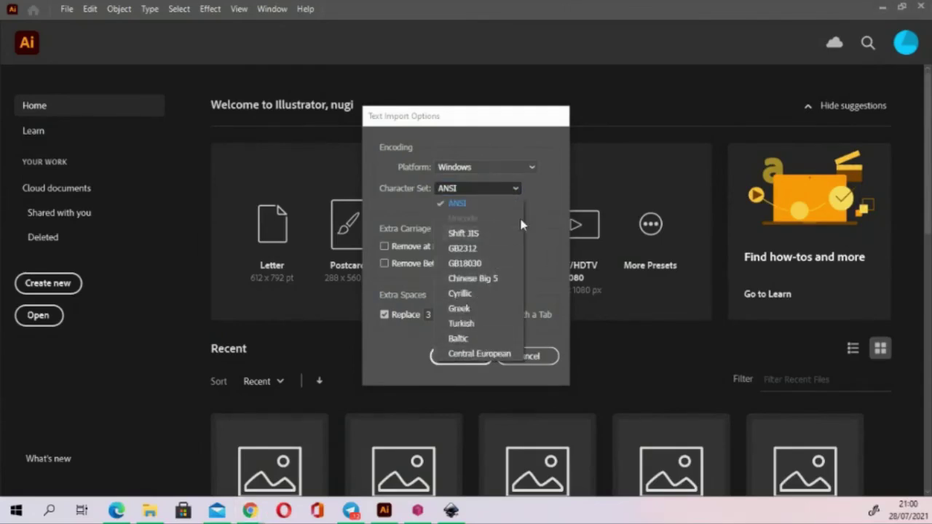
pyautogui.click(519, 164)
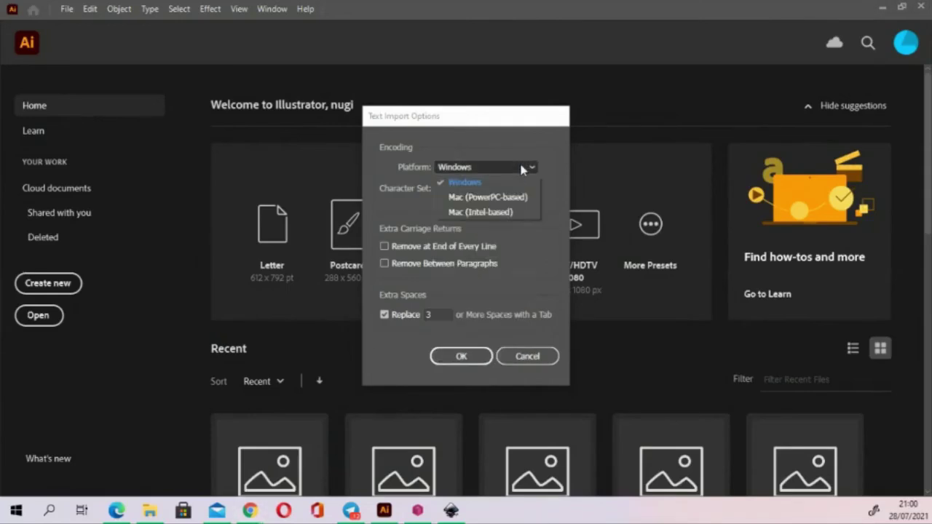
pyautogui.click(528, 150)
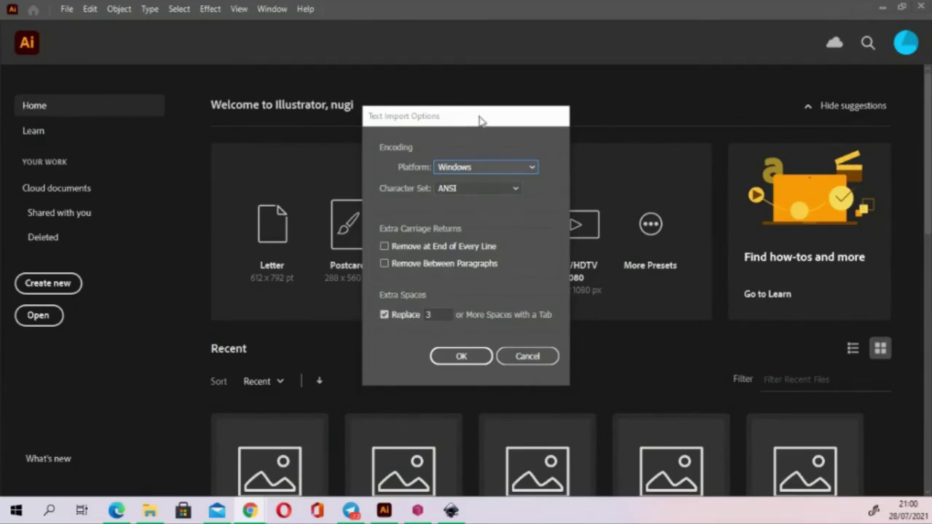
pyautogui.moveTo(479, 118); pyautogui.dragTo(542, 105)
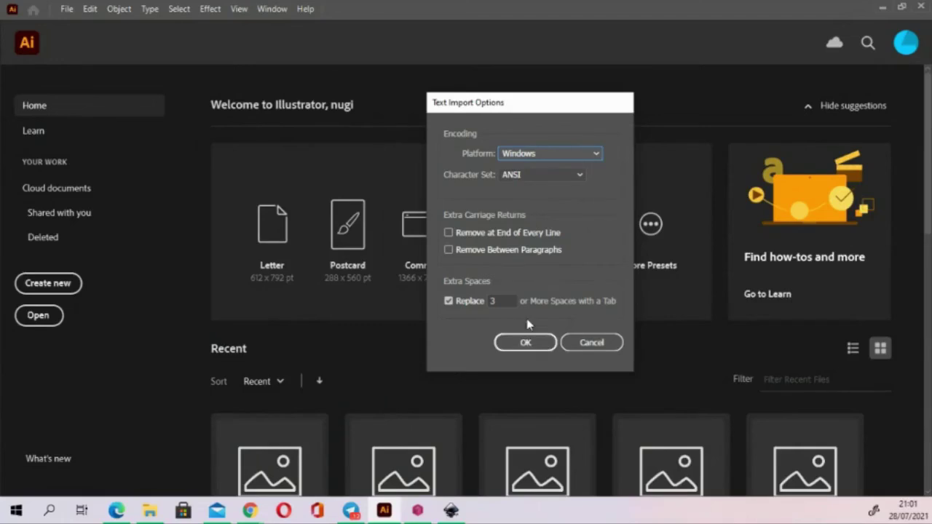
# Accept the text import, view the raw SVG code and Layer_1 contents, then close the document
pyautogui.click(524, 347)
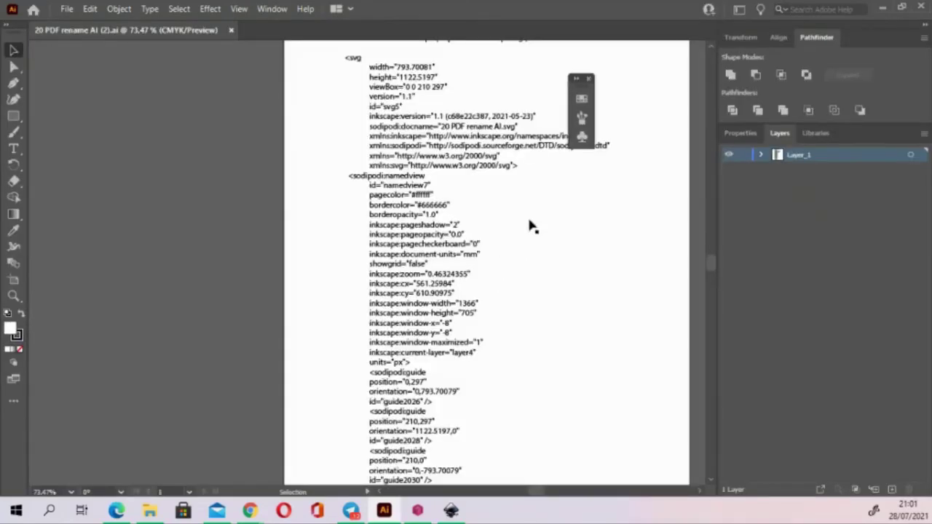
pyautogui.moveTo(547, 214)
pyautogui.mouseDown()
pyautogui.moveTo(461, 319)
pyautogui.moveTo(455, 374)
pyautogui.moveTo(445, 283)
pyautogui.mouseUp()
pyautogui.scroll(-2, 441, 182)
pyautogui.scroll(2, 430, 203)
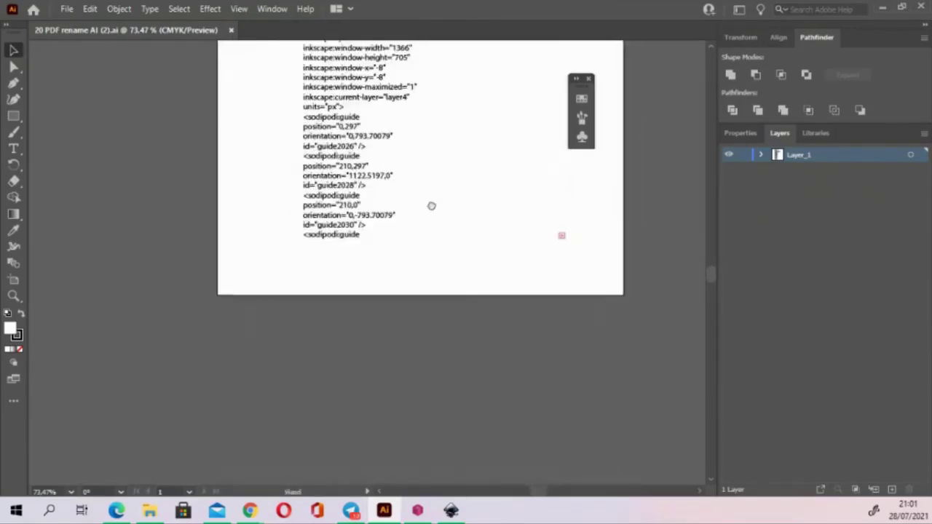
pyautogui.scroll(3, 443, 182)
pyautogui.scroll(2, 411, 313)
pyautogui.scroll(2, 411, 313)
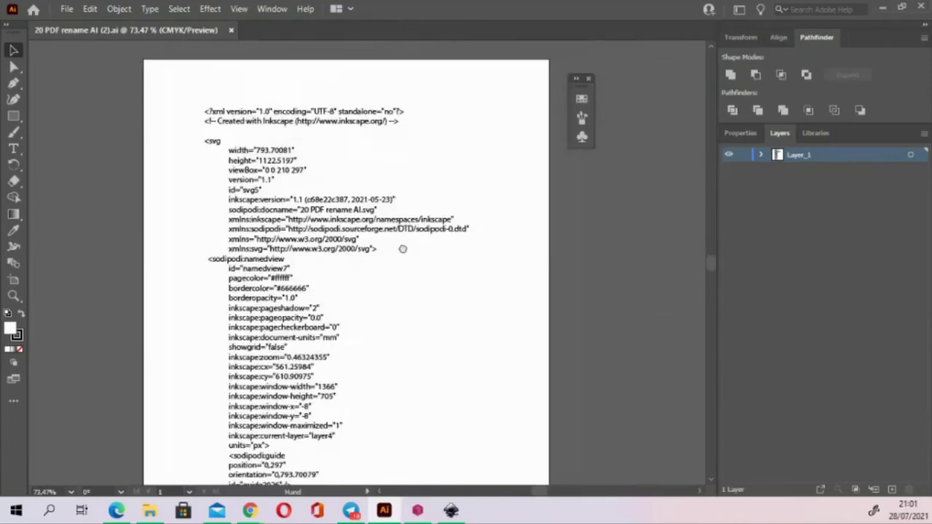
pyautogui.click(761, 154)
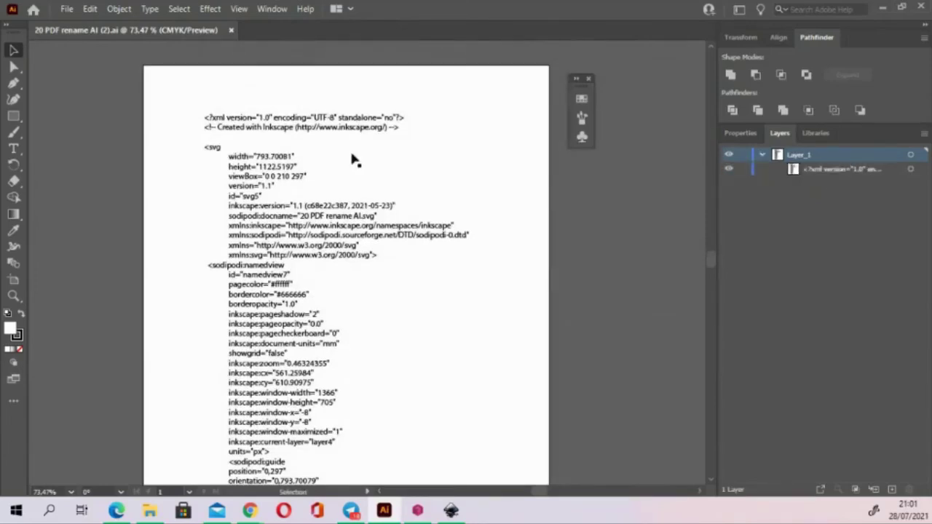
pyautogui.click(231, 30)
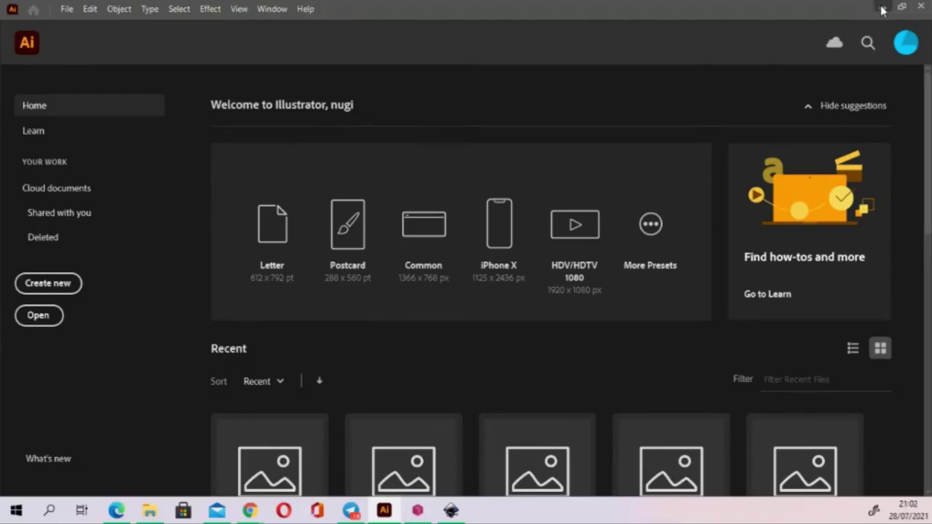
# Minimize Illustrator and select 21 Blend Mode.svg in File Explorer
pyautogui.click(882, 10)
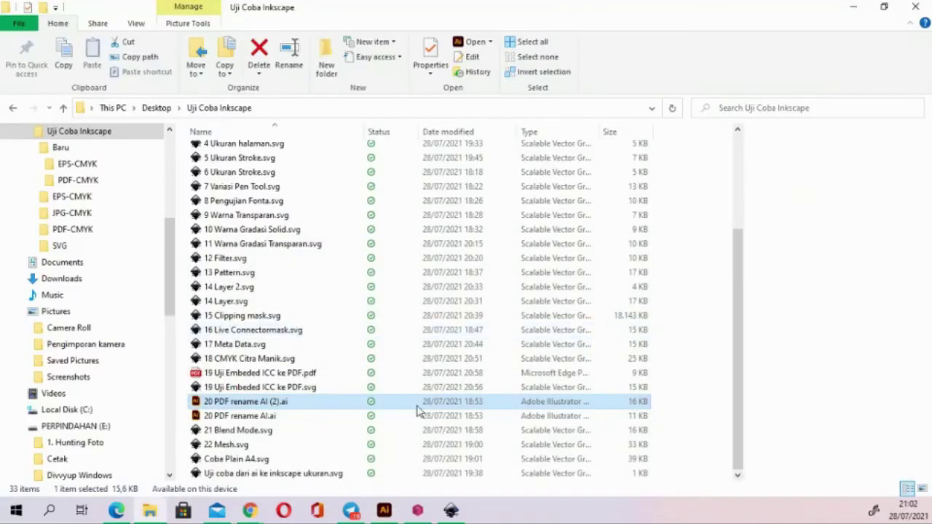
pyautogui.click(254, 433)
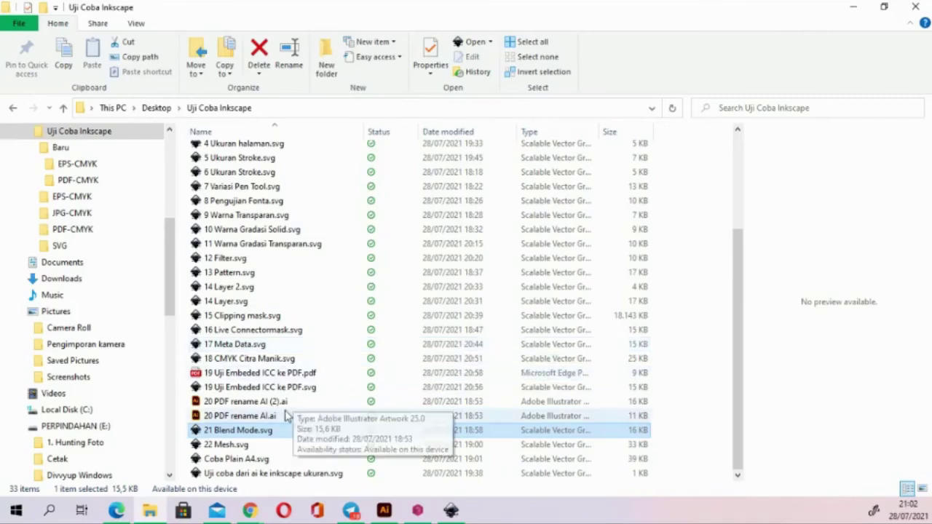
# Open 21 Blend Mode.svg with Adobe Illustrator 2021, then bring the Inkscape copy forward
pyautogui.rightClick(253, 433)
pyautogui.moveTo(294, 259)
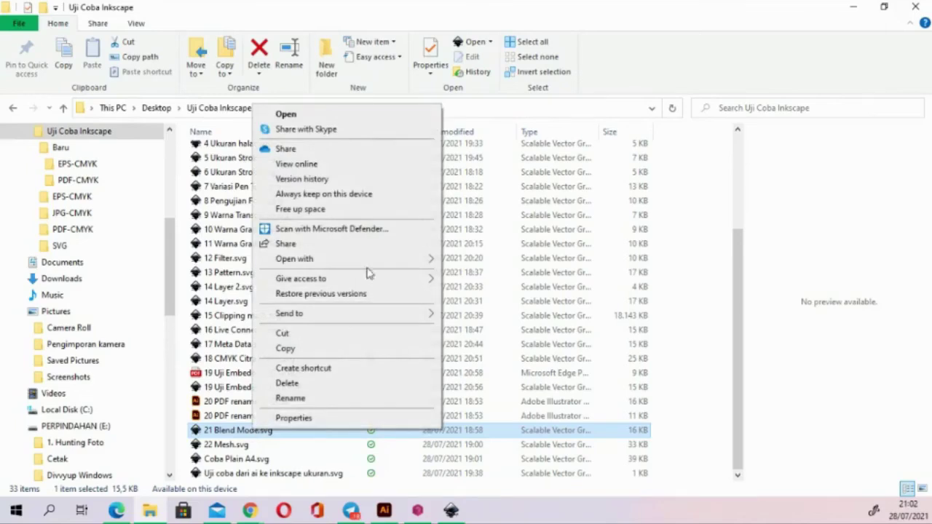
pyautogui.click(480, 260)
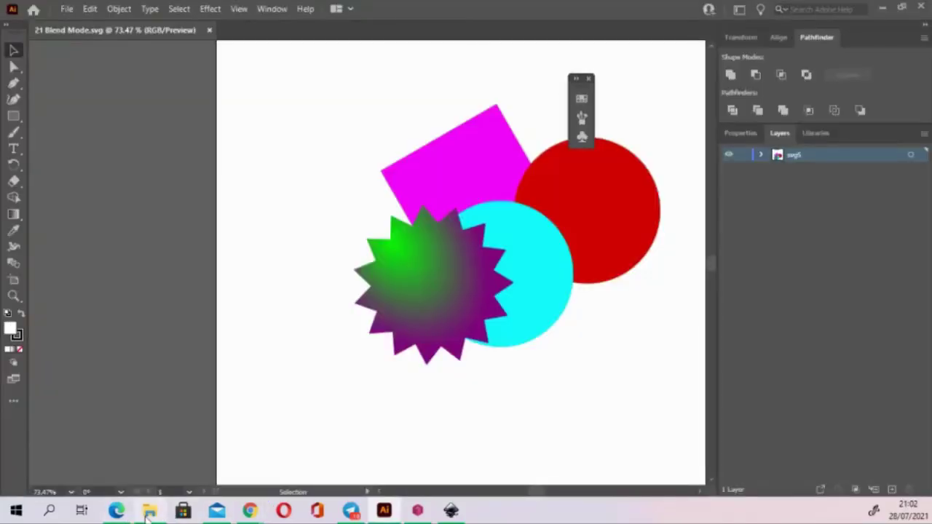
pyautogui.click(148, 512)
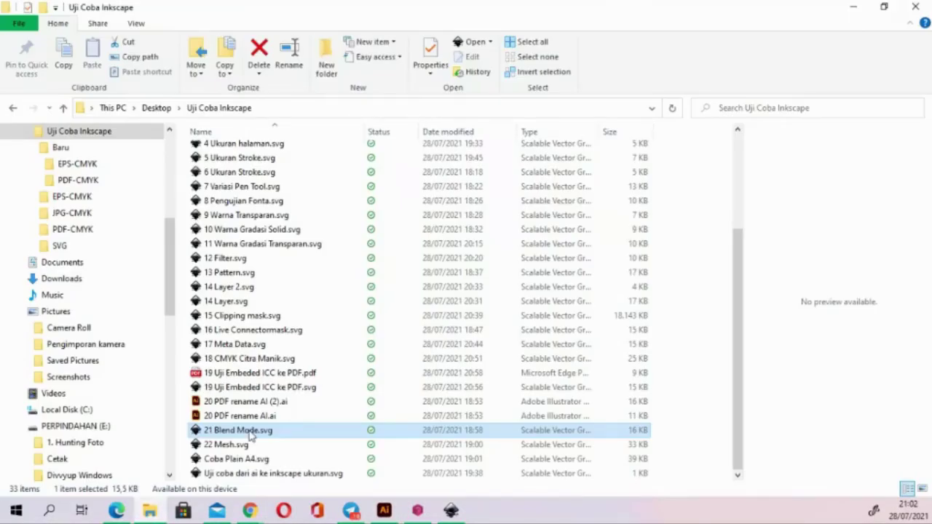
pyautogui.click(451, 512)
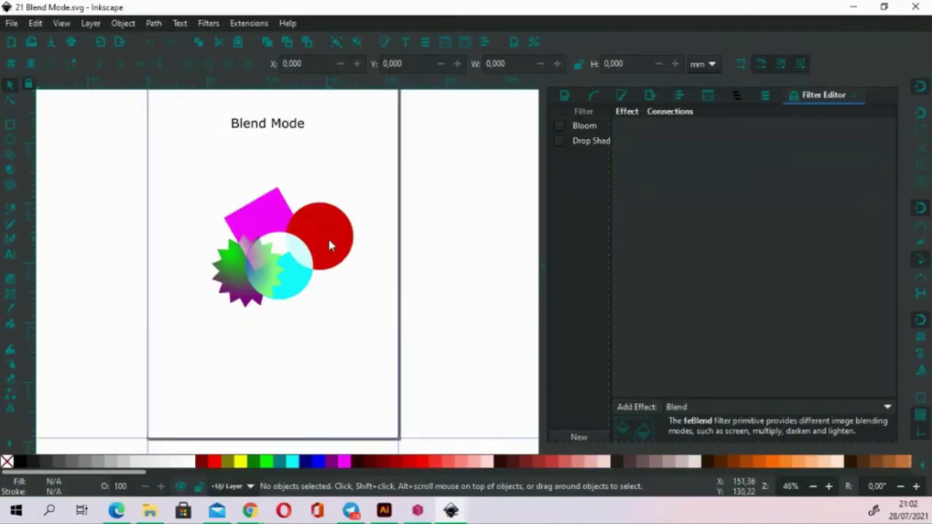
# Select the cyan circle in Inkscape to check its blending, then switch to Illustrator
pyautogui.click(275, 230)
pyautogui.click(313, 294)
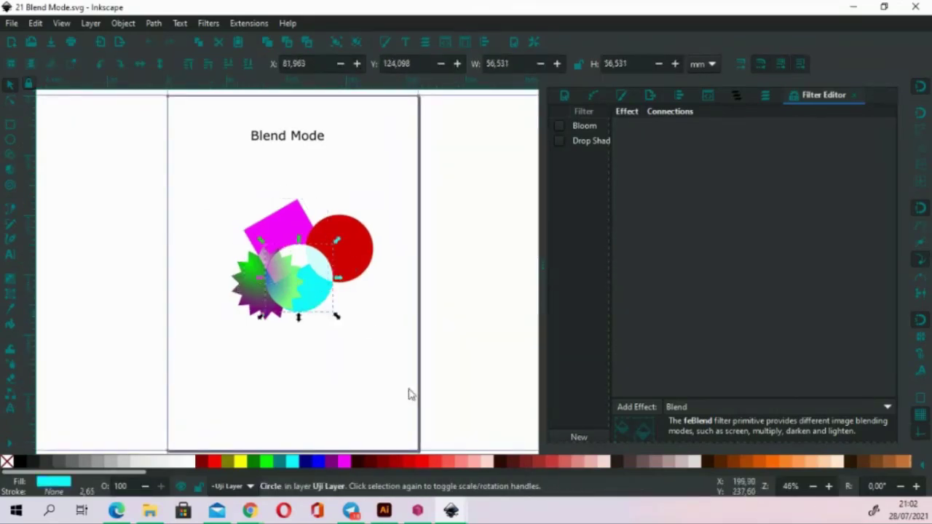
pyautogui.click(386, 509)
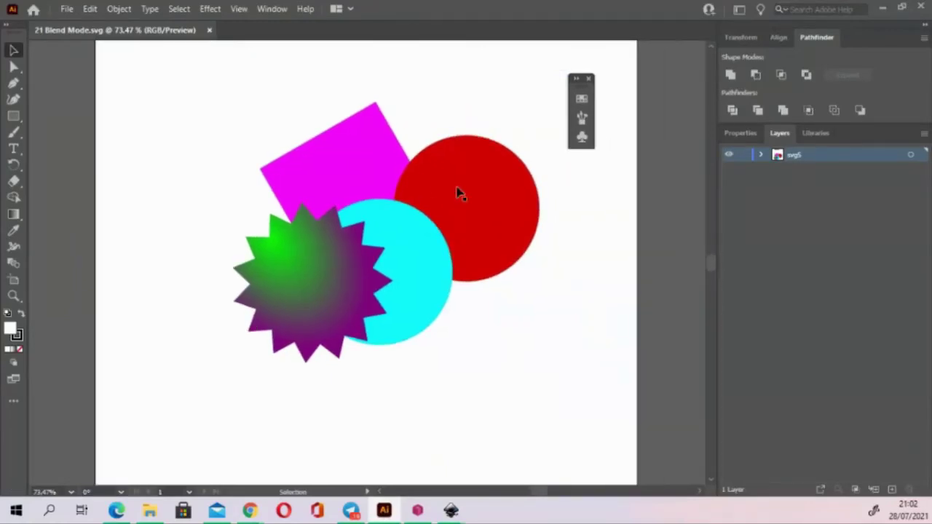
# Select the shapes group and expand svg5 and Layer4 to inspect the imported sublayers
pyautogui.click(458, 191)
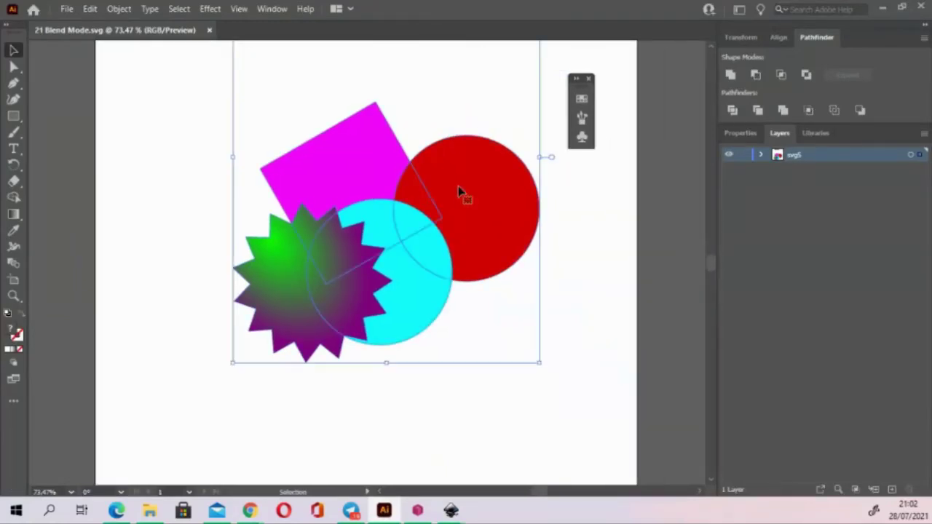
pyautogui.click(760, 155)
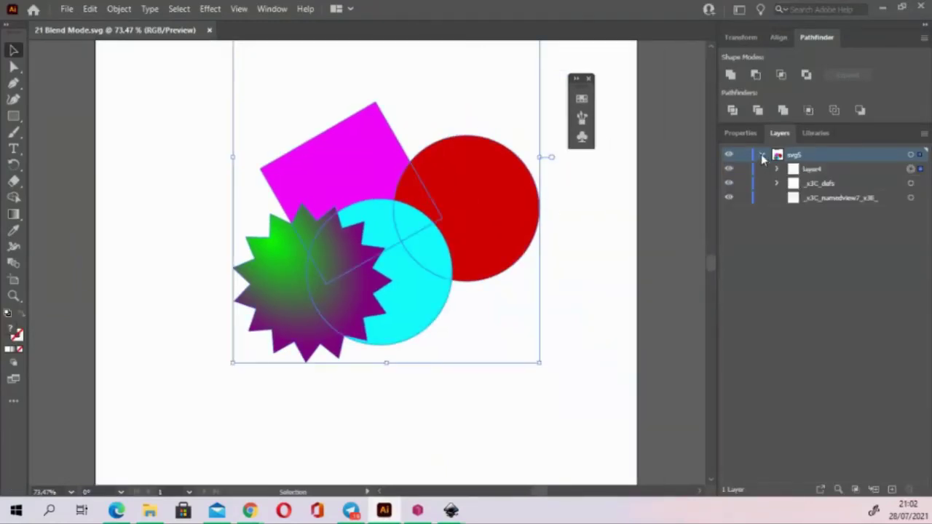
pyautogui.click(776, 169)
pyautogui.click(834, 170)
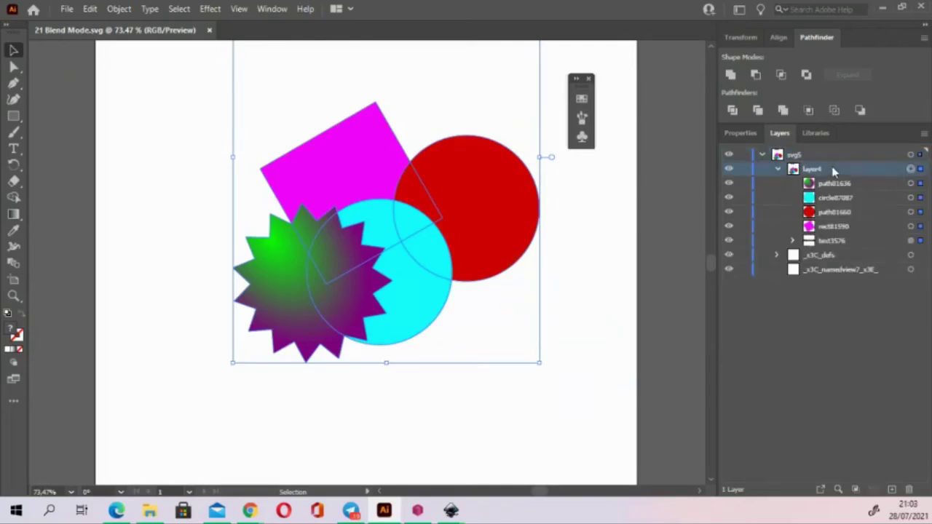
pyautogui.click(830, 184)
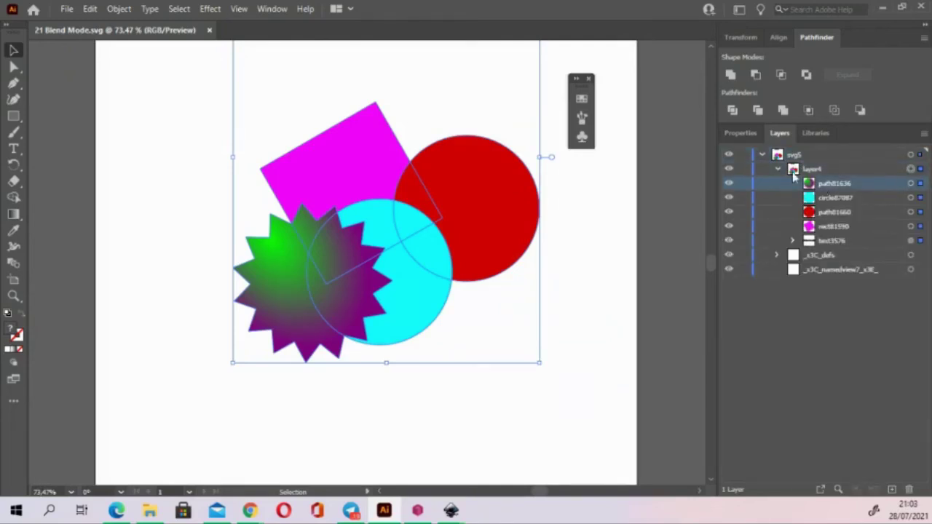
pyautogui.click(777, 168)
pyautogui.click(834, 170)
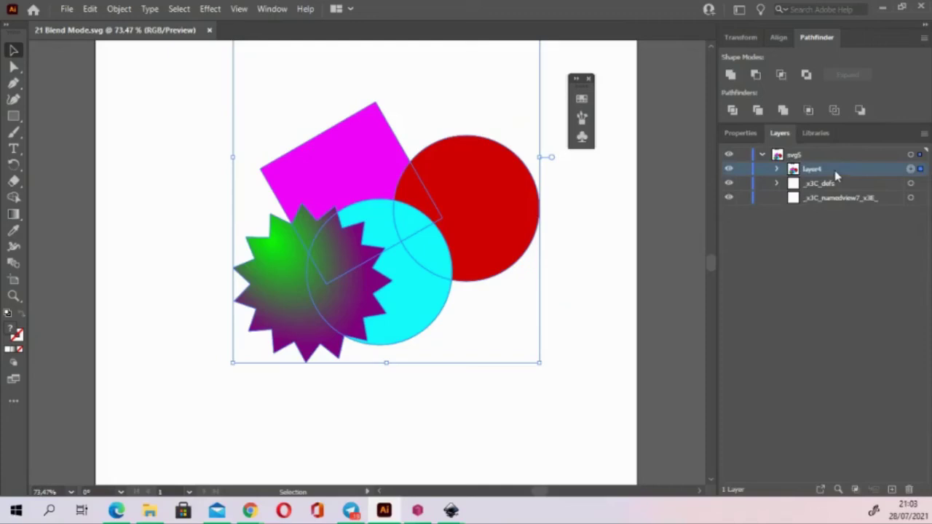
pyautogui.click(777, 169)
# Review the group's Properties and fx effects list, then isolate the group and select the red circle
pyautogui.click(741, 135)
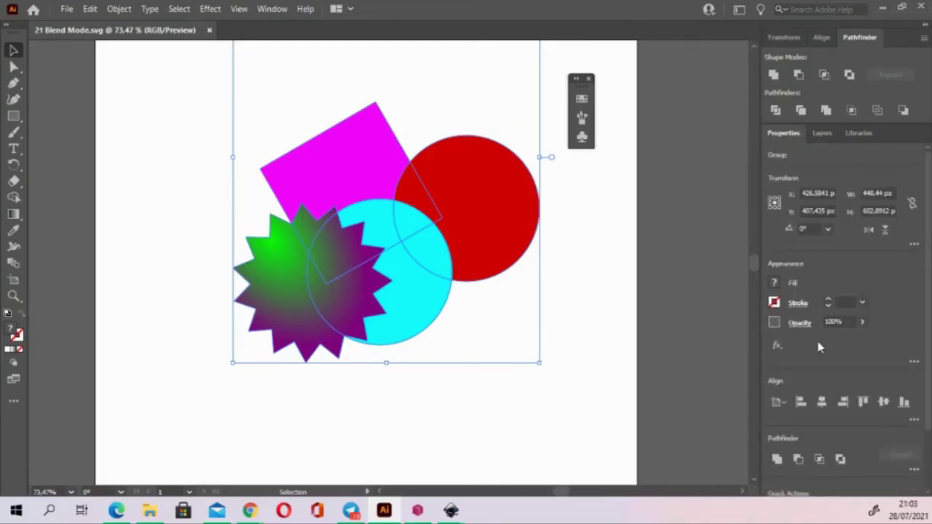
pyautogui.click(778, 343)
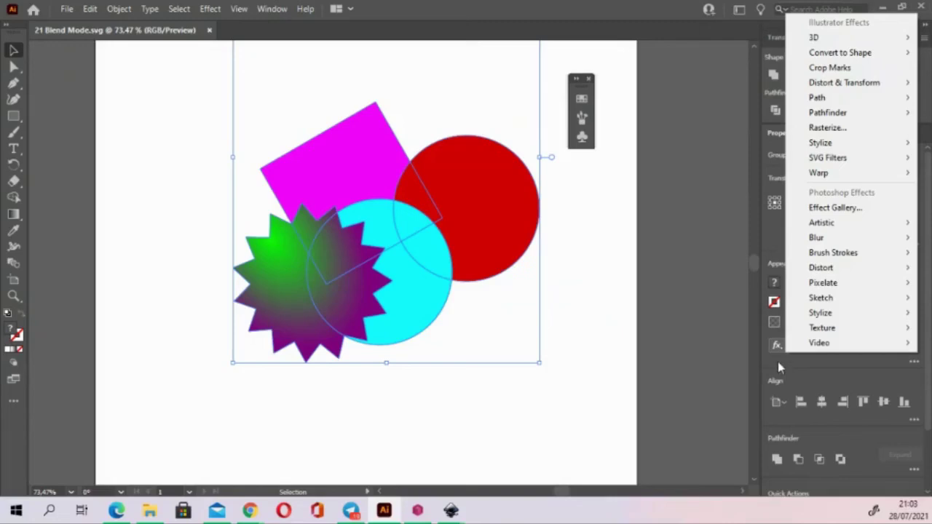
pyautogui.click(777, 362)
pyautogui.doubleClick(486, 218)
pyautogui.click(481, 226)
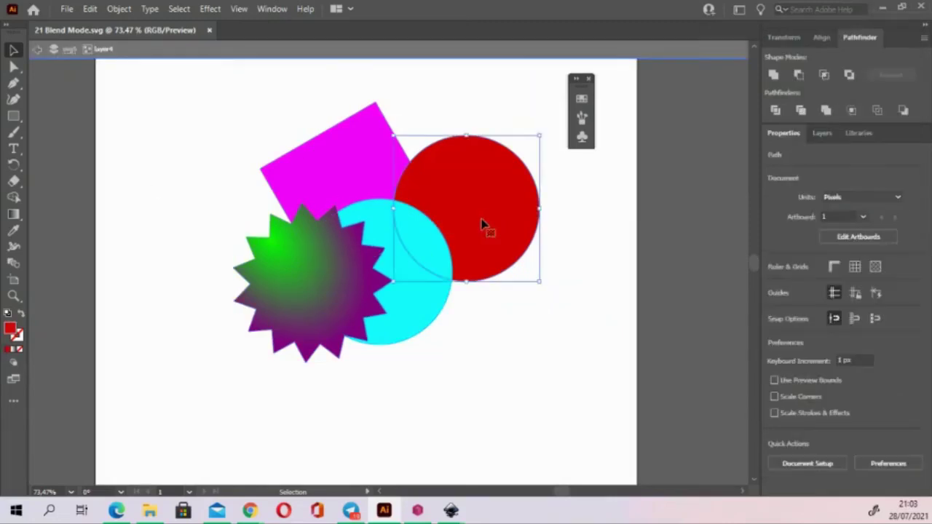
pyautogui.click(89, 9)
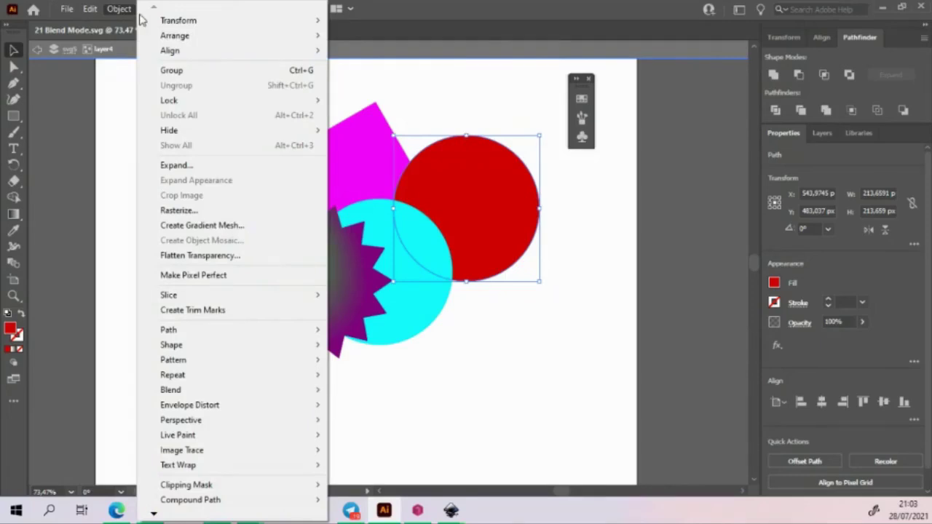
pyautogui.moveTo(172, 345)
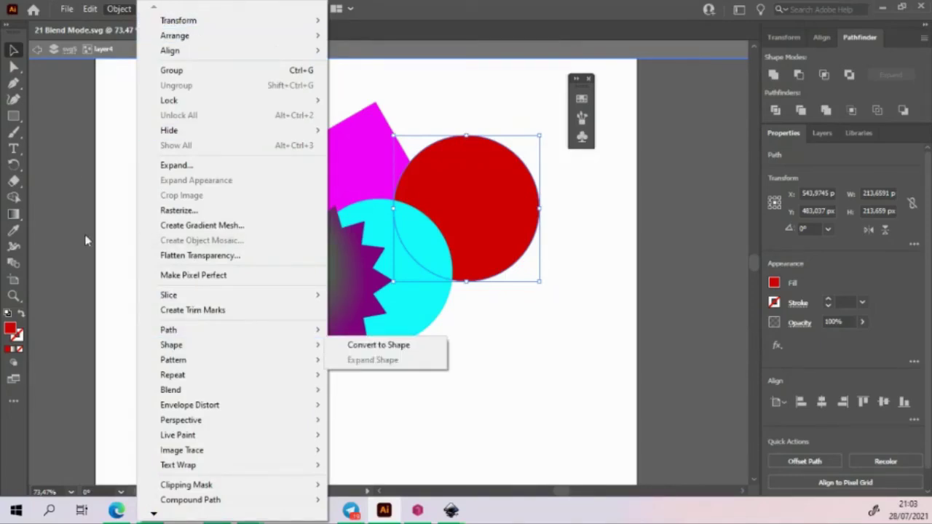
pyautogui.click(46, 79)
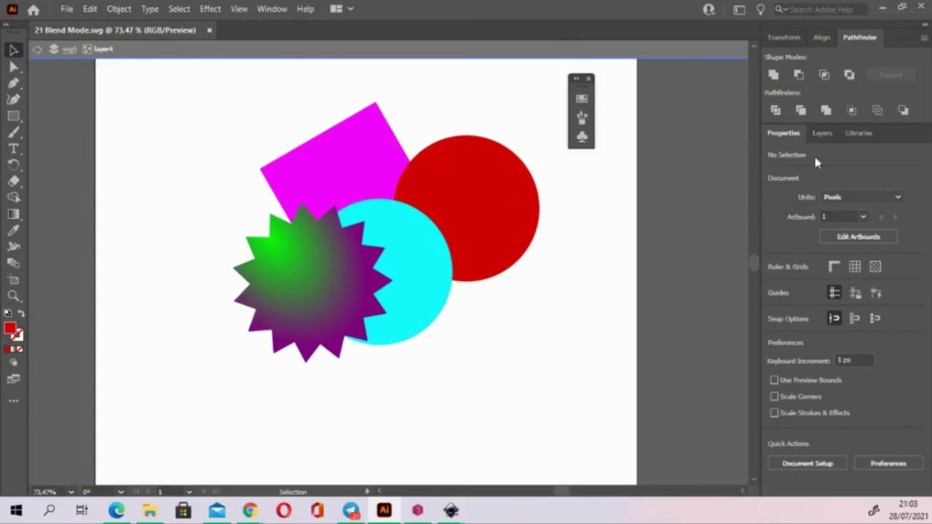
# Glance at the Layers panel, return to Properties, and bring the Uji Coba Inkscape folder forward
pyautogui.click(820, 134)
pyautogui.click(735, 137)
pyautogui.click(146, 511)
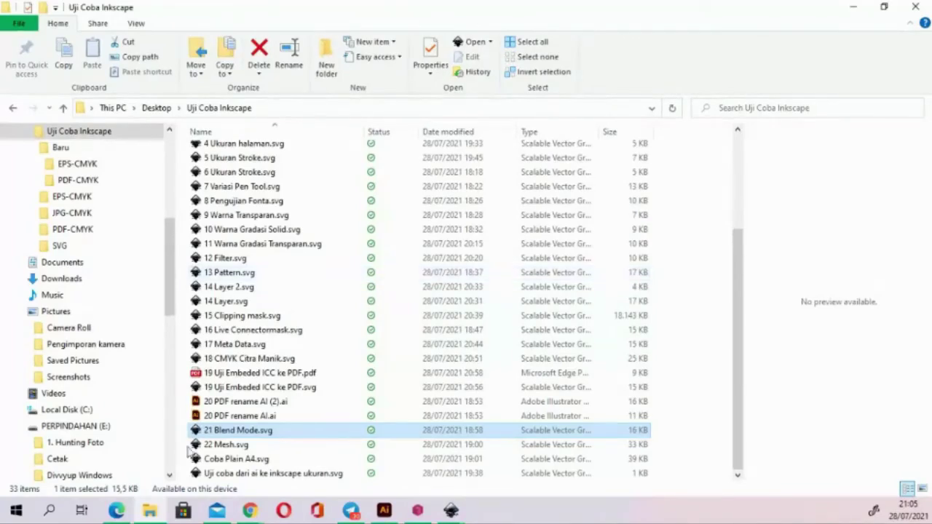
# Return to Illustrator and pan the artboard to show the Blend Mode title above the unblended shapes
pyautogui.click(382, 504)
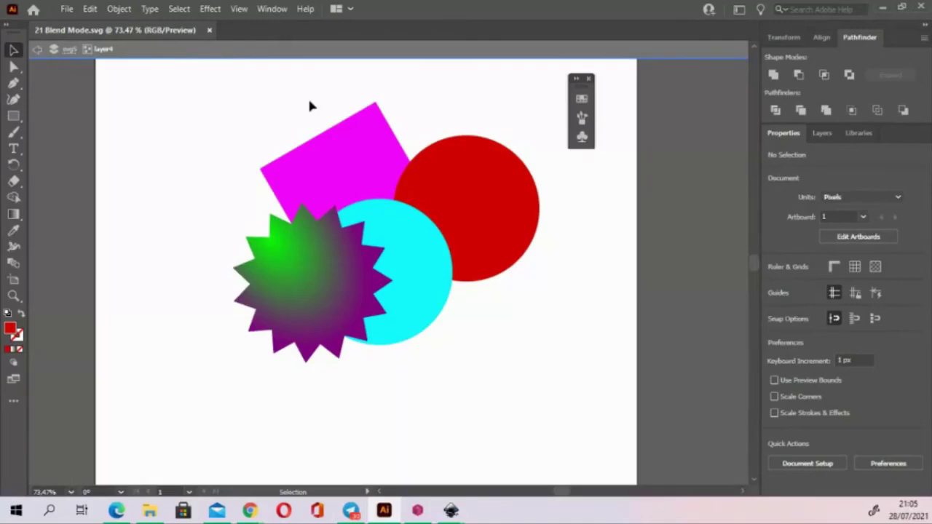
pyautogui.moveTo(306, 139)
pyautogui.mouseDown()
pyautogui.moveTo(332, 218)
pyautogui.moveTo(330, 266)
pyautogui.moveTo(326, 261)
pyautogui.mouseUp()
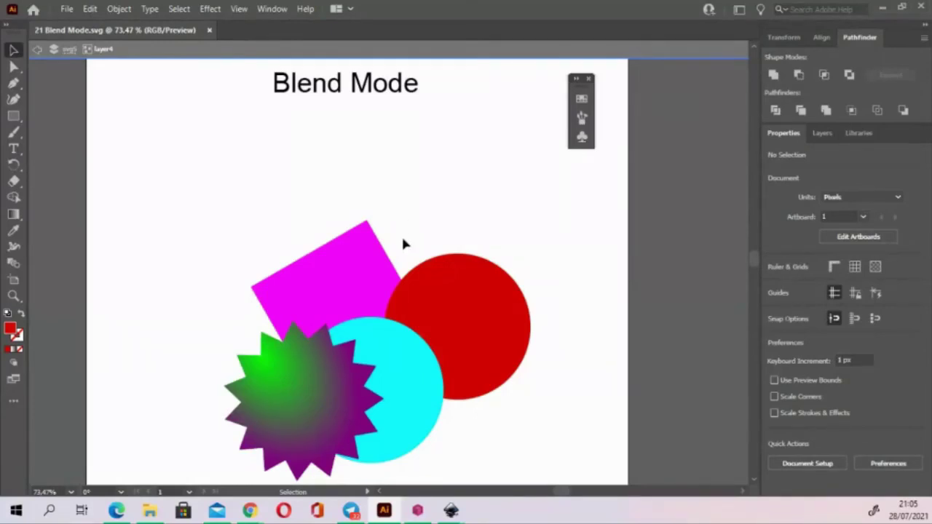
pyautogui.moveTo(403, 242)
pyautogui.mouseDown()
pyautogui.moveTo(395, 208)
pyautogui.moveTo(390, 262)
pyautogui.mouseUp()
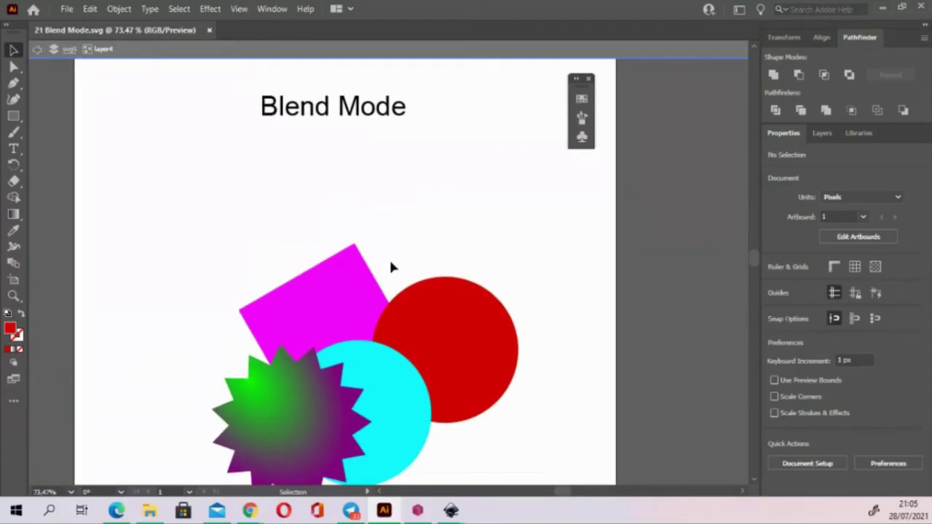
pyautogui.scroll(-2, 430, 188)
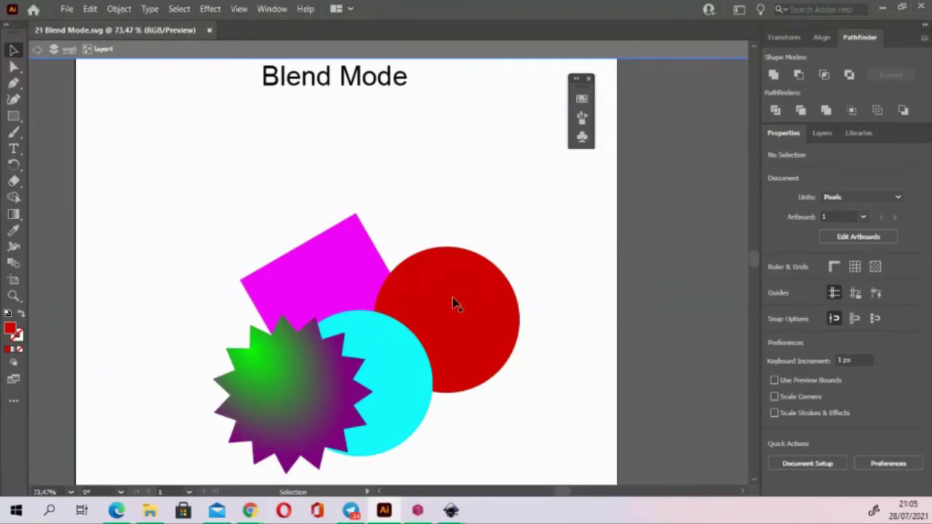
pyautogui.moveTo(461, 293)
pyautogui.mouseDown()
pyautogui.moveTo(455, 250)
pyautogui.moveTo(441, 243)
pyautogui.moveTo(420, 270)
pyautogui.mouseUp()
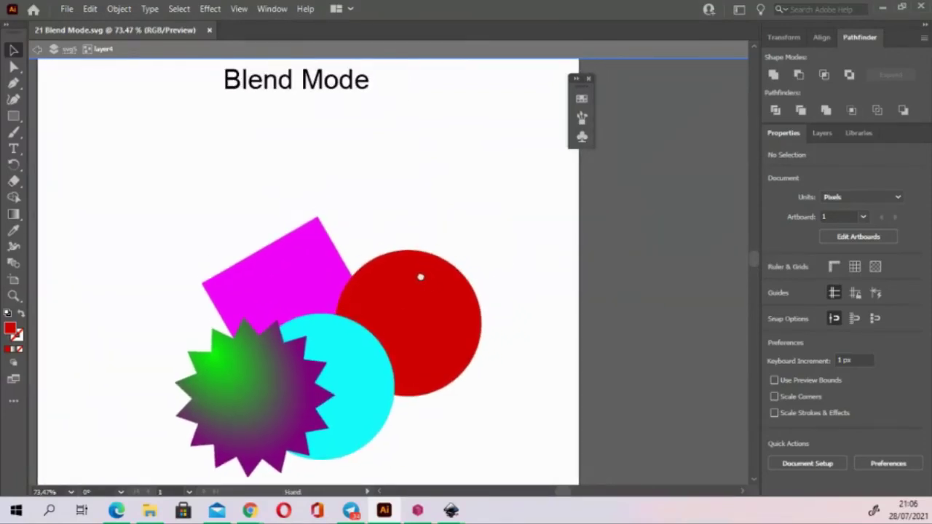